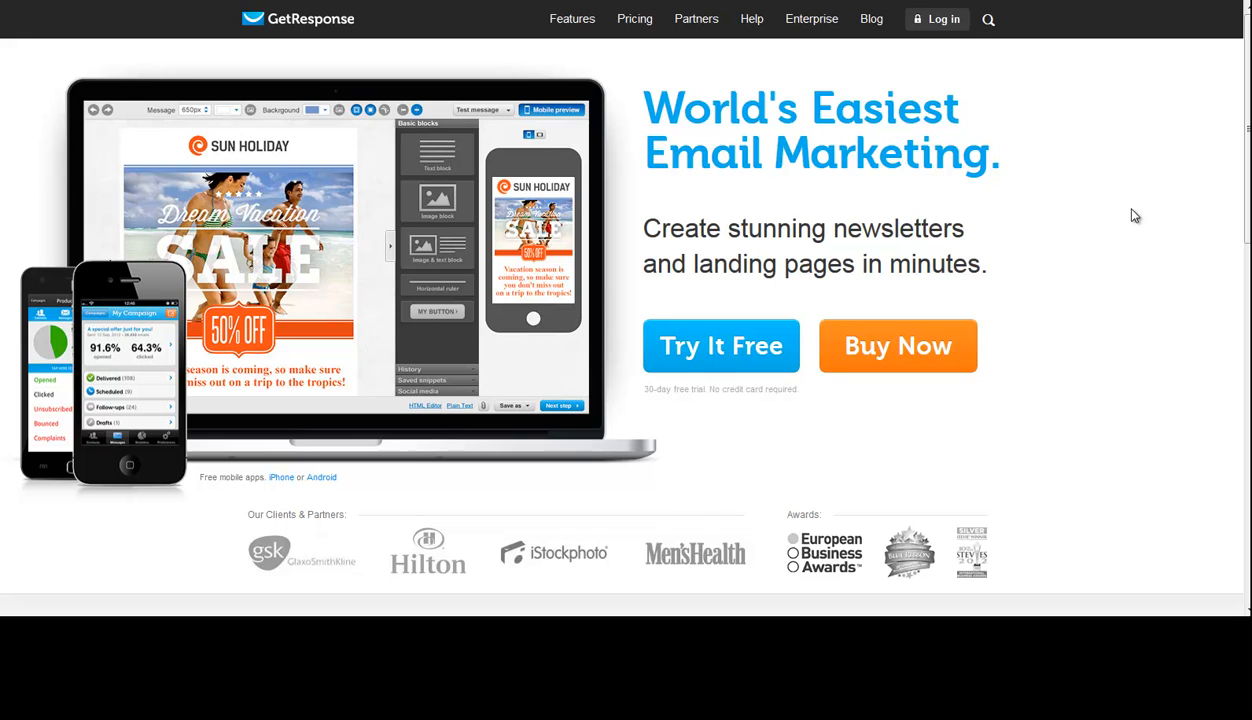
- Log in to GetResponse, filling in the account e-mail and password from the second saved passcard
{"action": "left_click", "coordinate": [936, 22]}
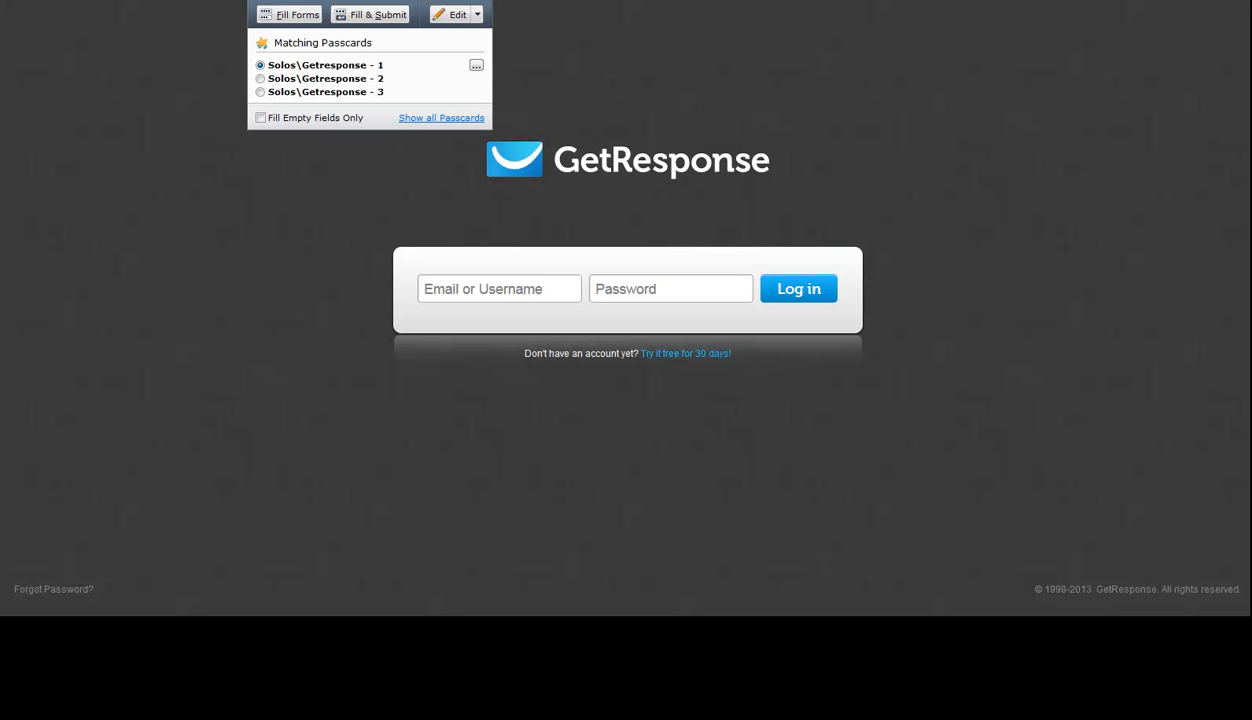
{"action": "left_click", "coordinate": [309, 79]}
{"action": "left_click", "coordinate": [287, 16]}
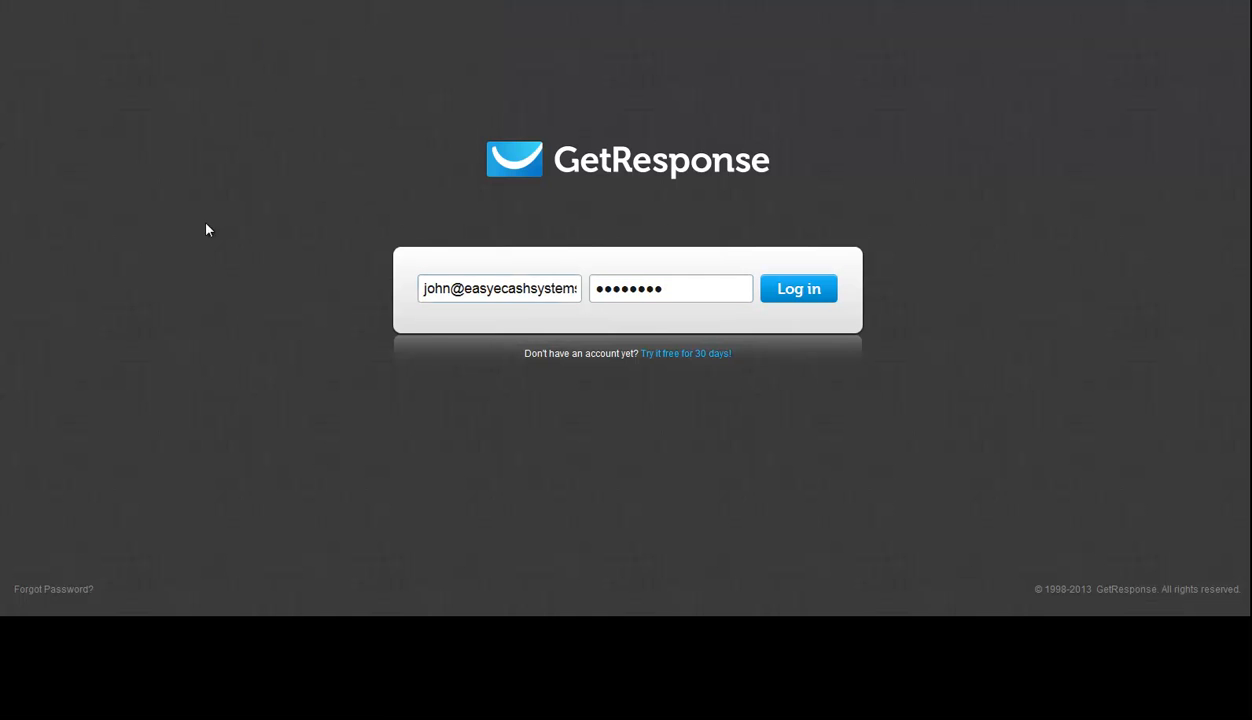
{"action": "left_click", "coordinate": [799, 290]}
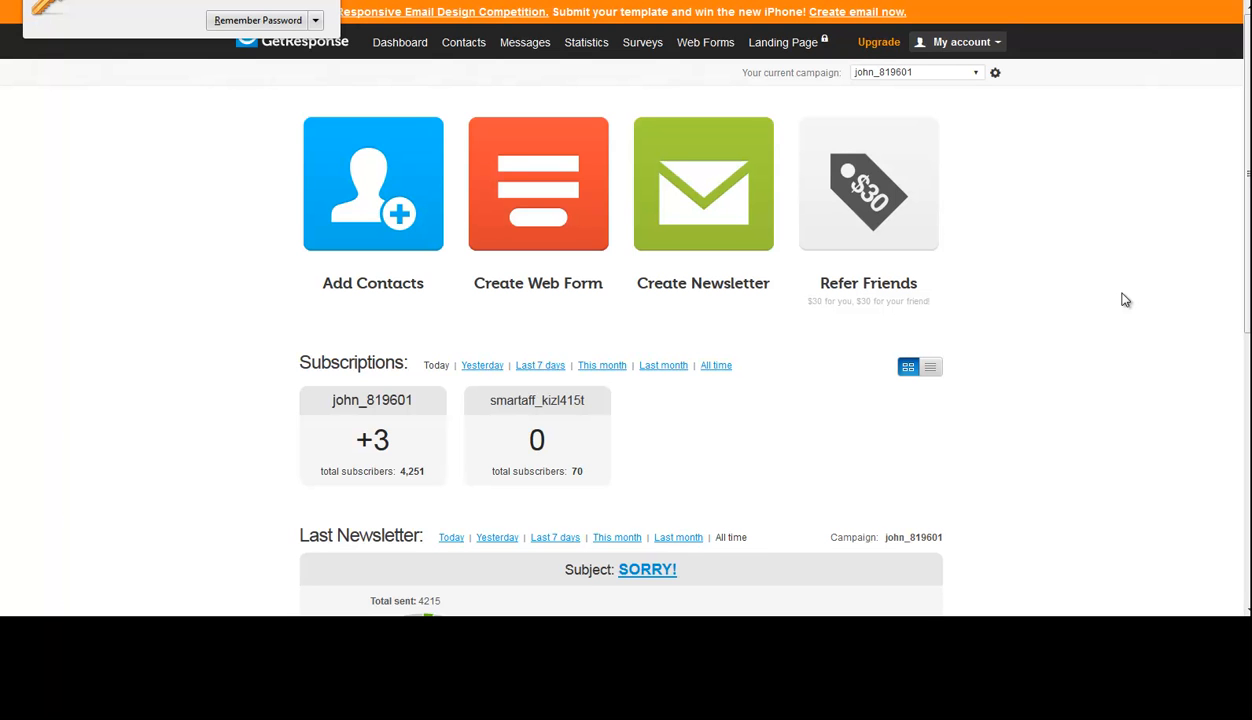
- Create a new campaign named squeeze_2348563
{"action": "scroll", "coordinate": [995, 405], "scroll_direction": "down", "scroll_amount": 5}
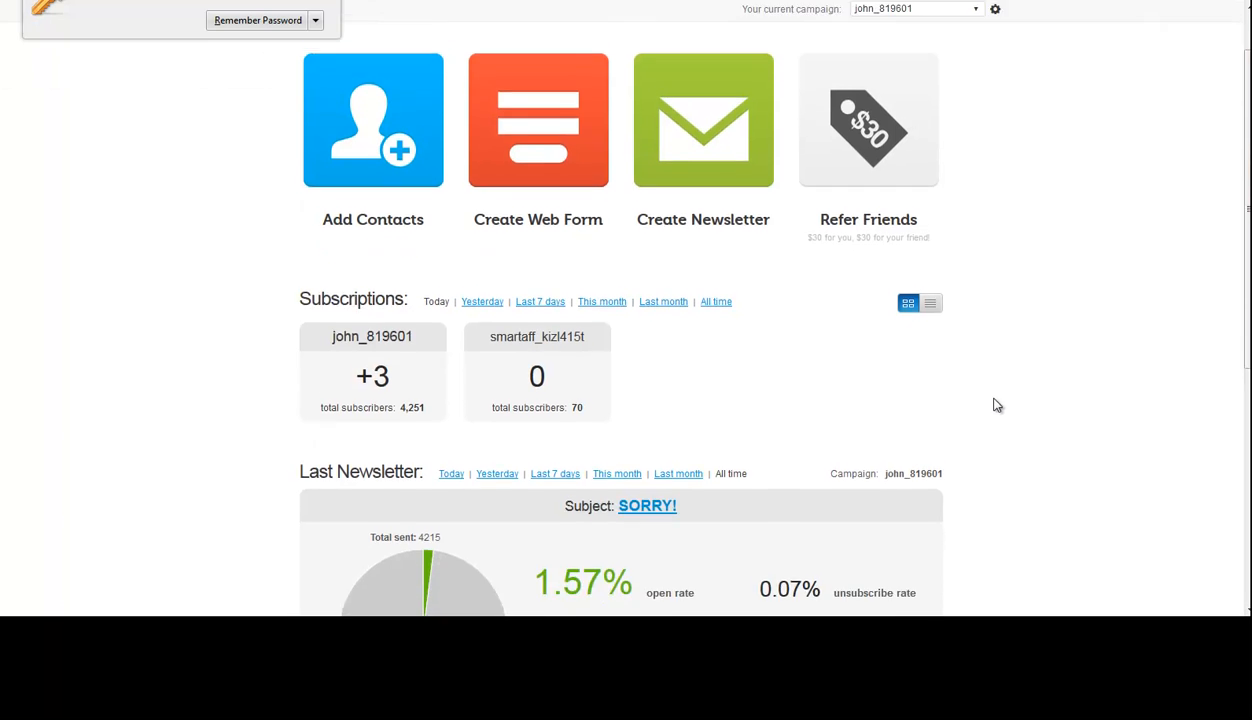
{"action": "scroll", "coordinate": [1121, 232], "scroll_direction": "up", "scroll_amount": 5}
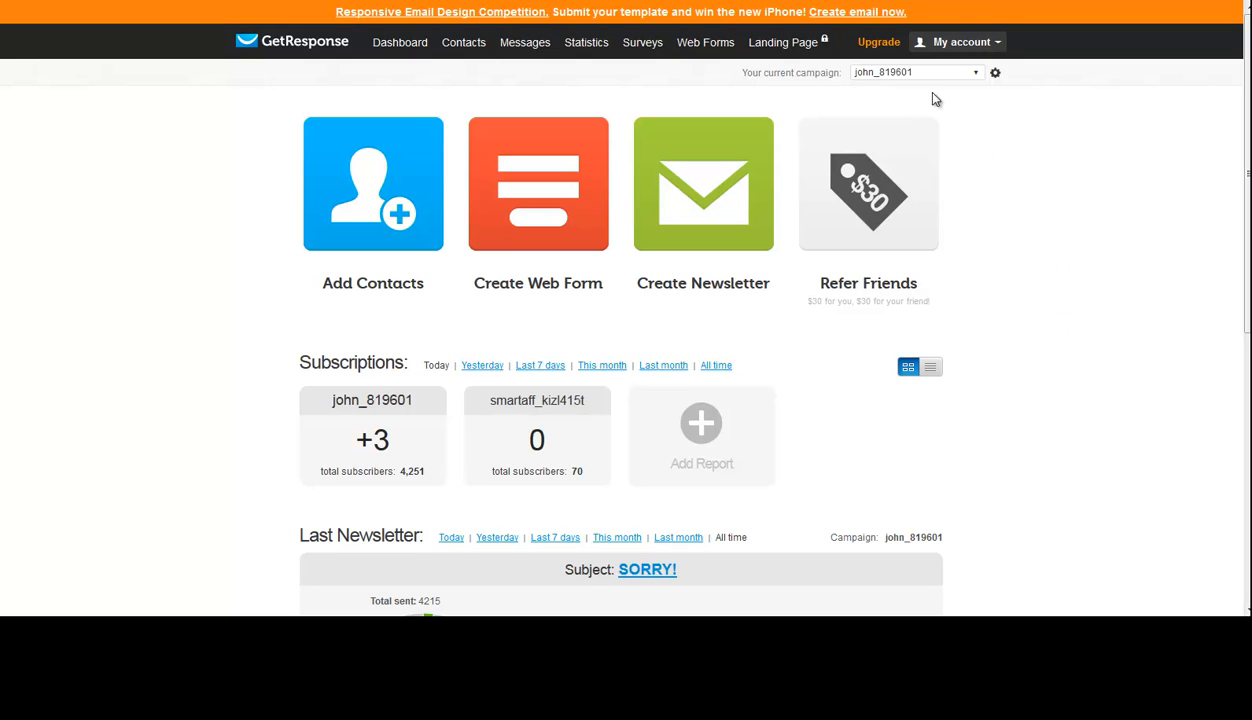
{"action": "left_click", "coordinate": [977, 77]}
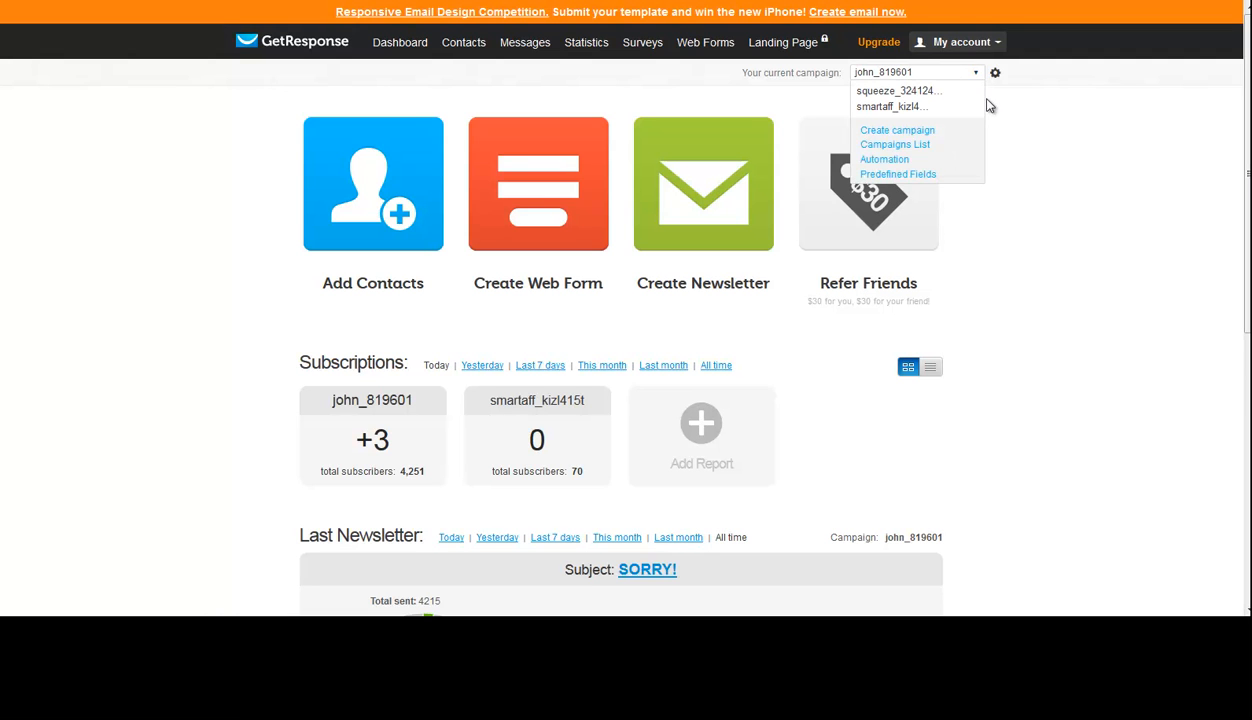
{"action": "left_click", "coordinate": [920, 139]}
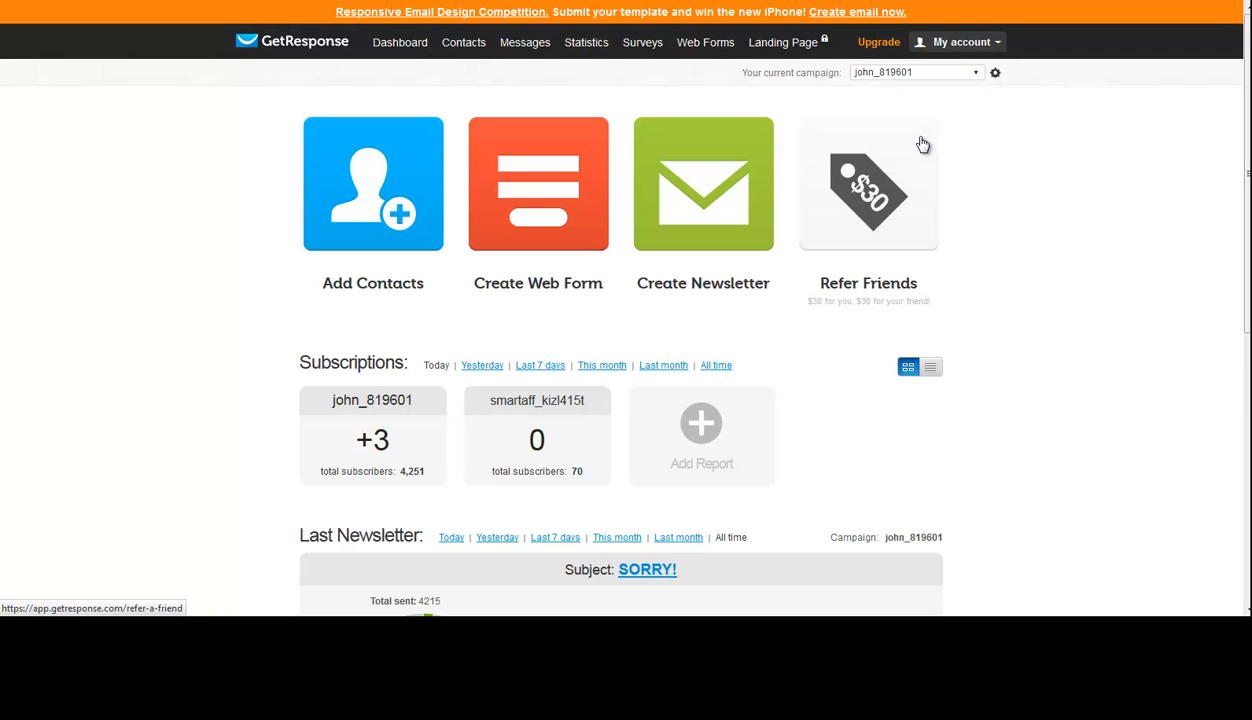
{"action": "left_click", "coordinate": [518, 237]}
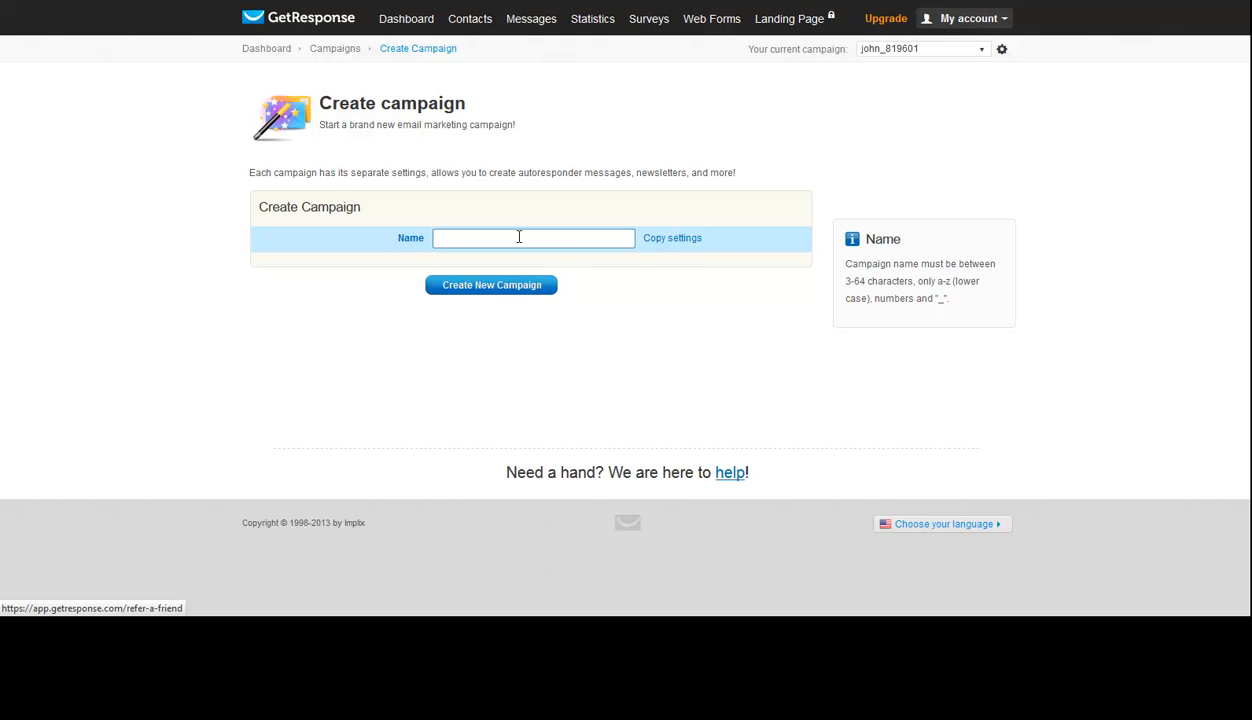
{"action": "type", "text": "squeez"}
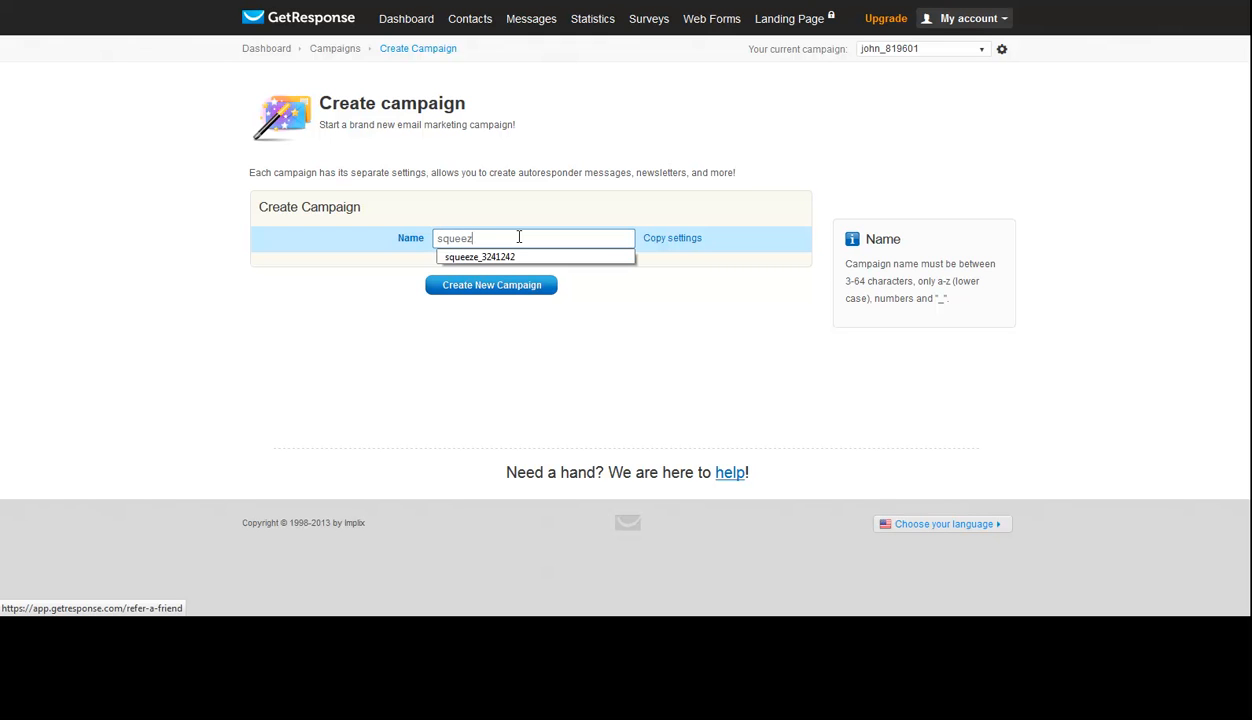
{"action": "type", "text": "e_2348563"}
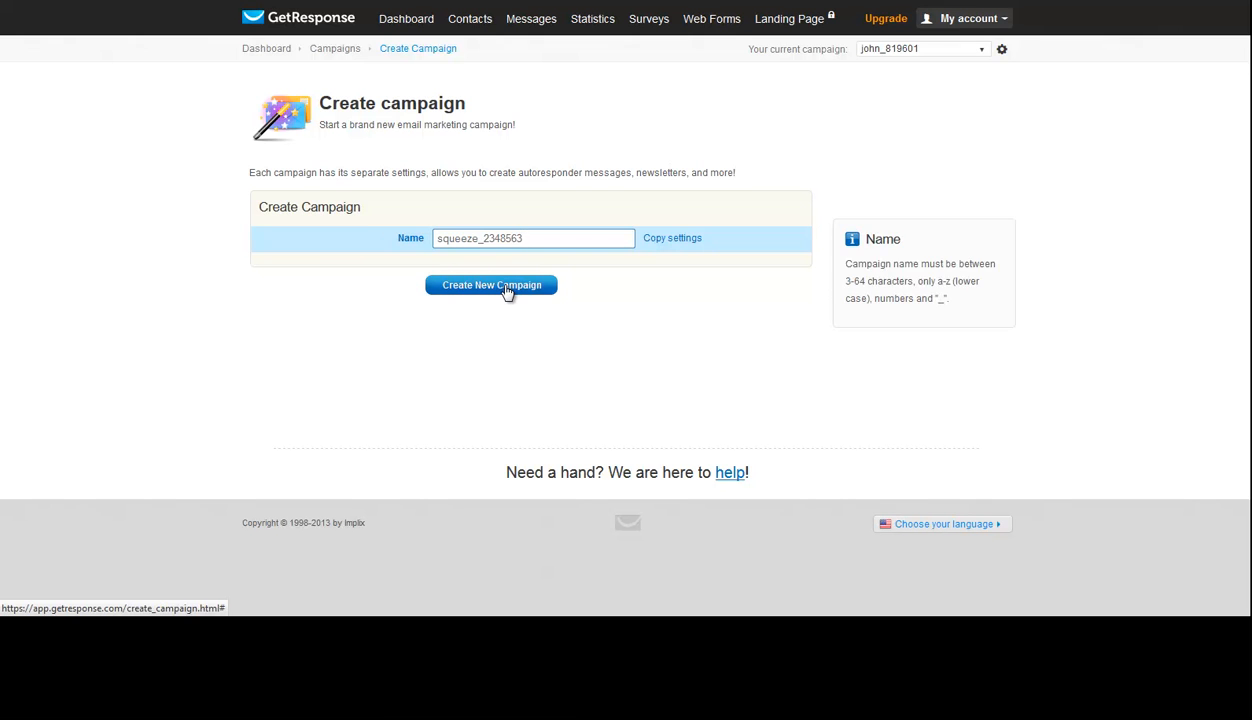
{"action": "left_click", "coordinate": [509, 290]}
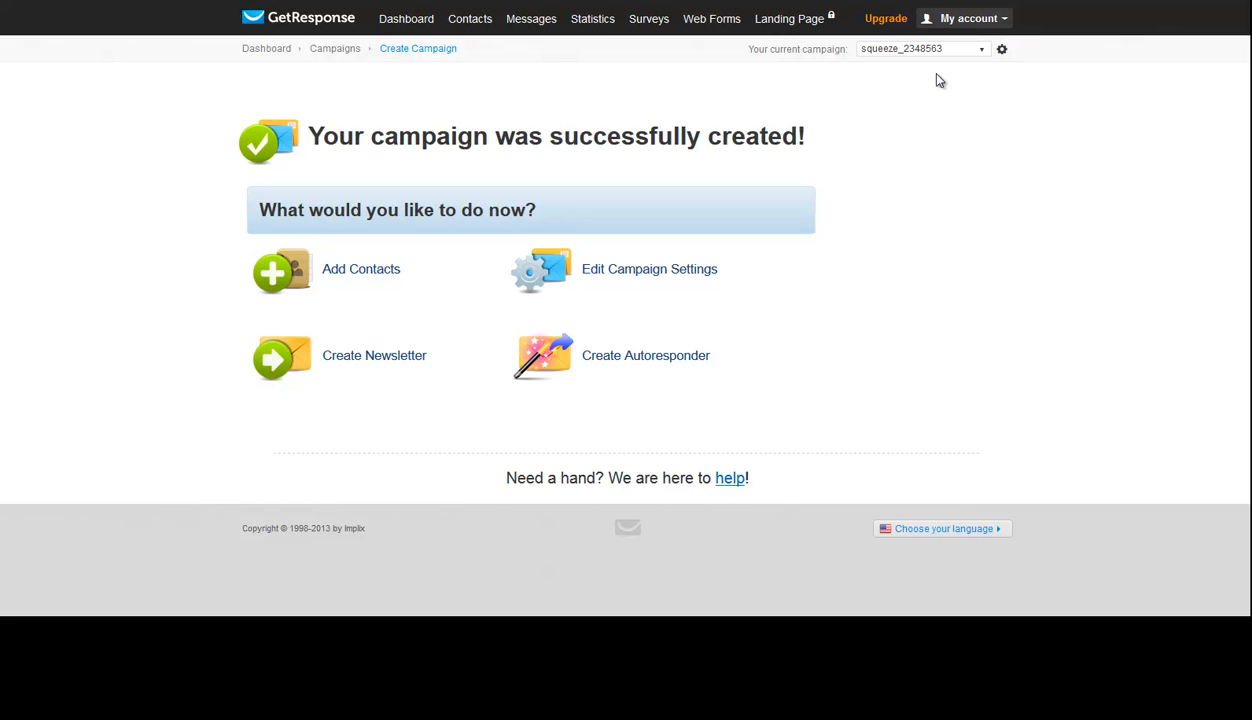
- Turn off notifications in the new campaign's general settings and open its permission settings
{"action": "left_click", "coordinate": [1002, 51]}
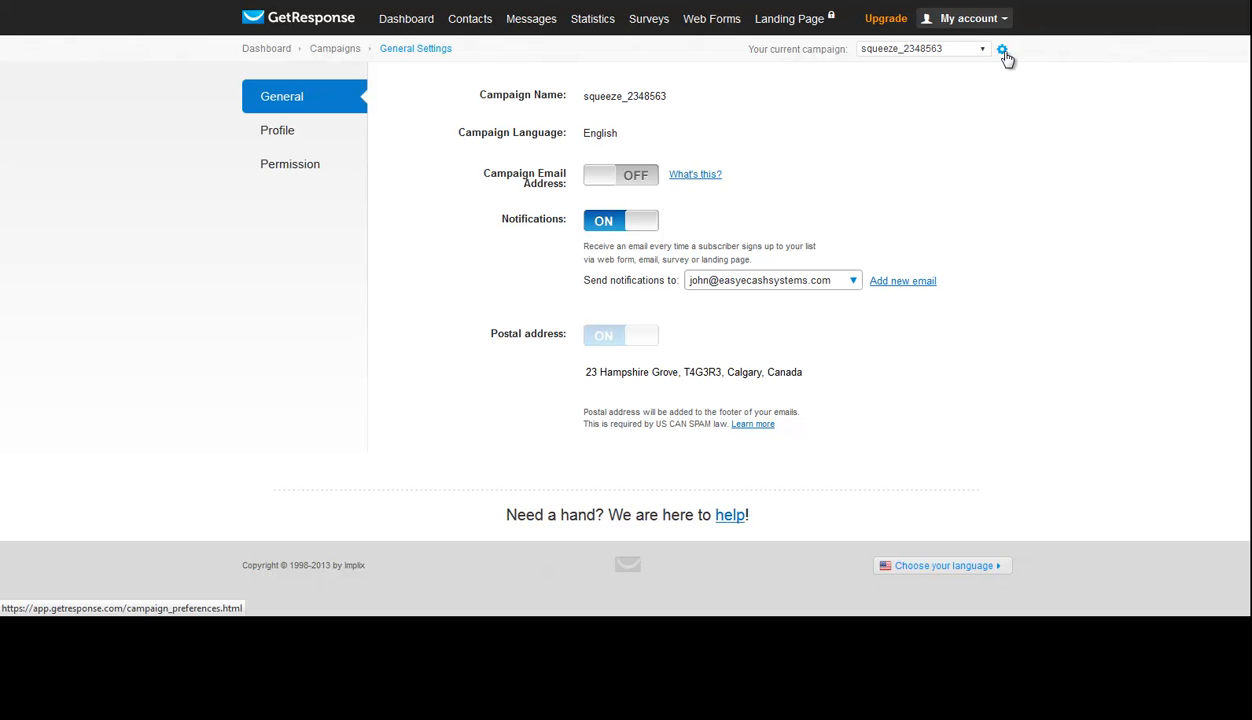
{"action": "left_click", "coordinate": [610, 230]}
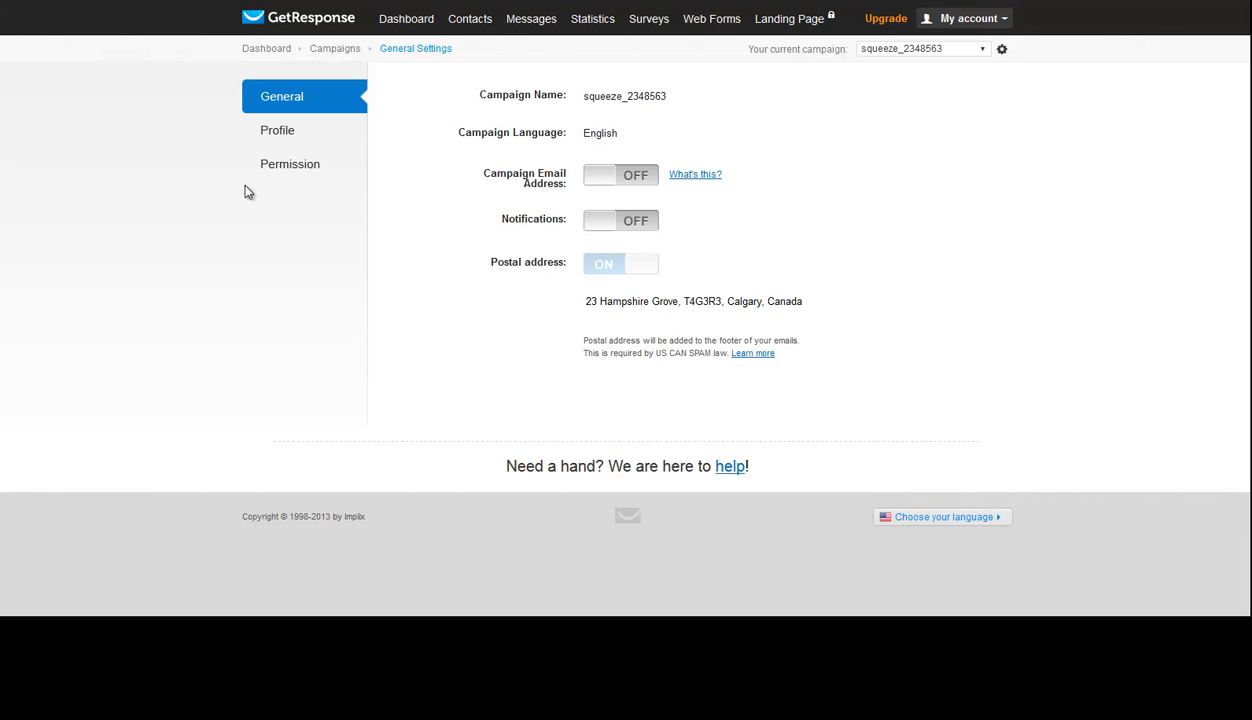
{"action": "left_click", "coordinate": [280, 174]}
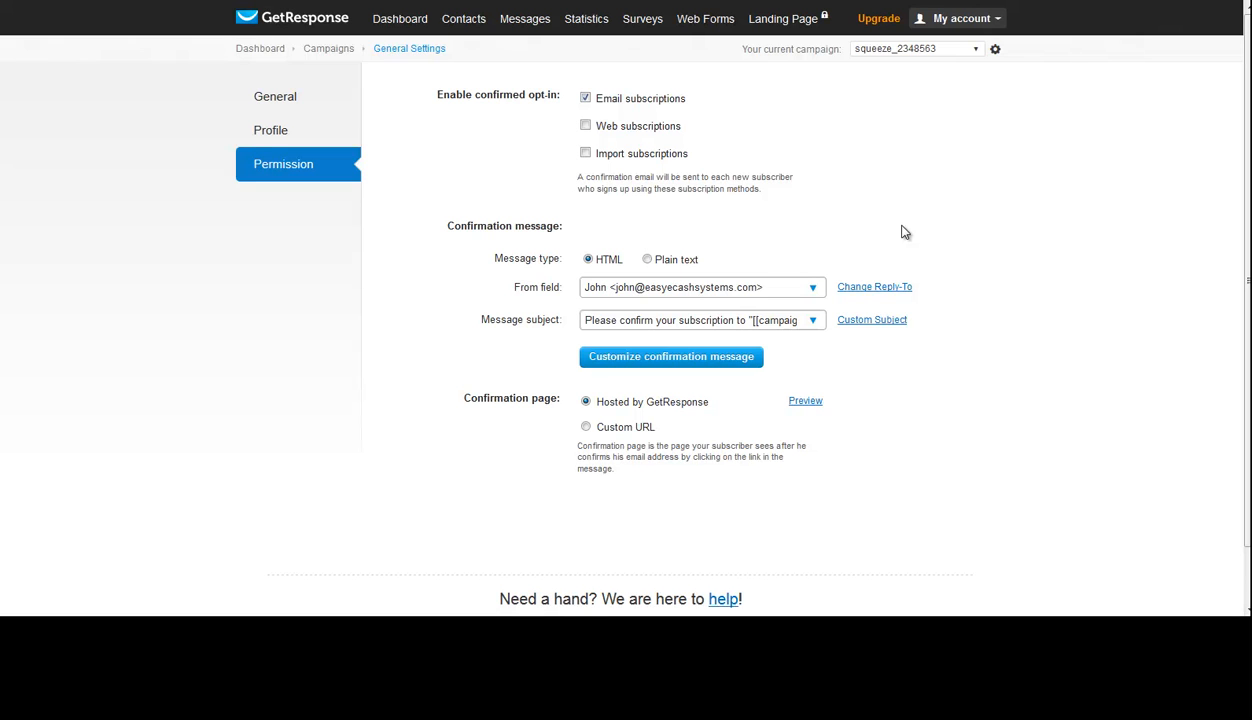
- Look through the predefined confirmation message subjects, trying the custom subject option and switching back to predefined
{"action": "left_click", "coordinate": [811, 322]}
{"action": "scroll", "coordinate": [748, 390], "scroll_direction": "down", "scroll_amount": 5}
{"action": "scroll", "coordinate": [750, 440], "scroll_direction": "down", "scroll_amount": 2}
{"action": "scroll", "coordinate": [750, 435], "scroll_direction": "up", "scroll_amount": 7}
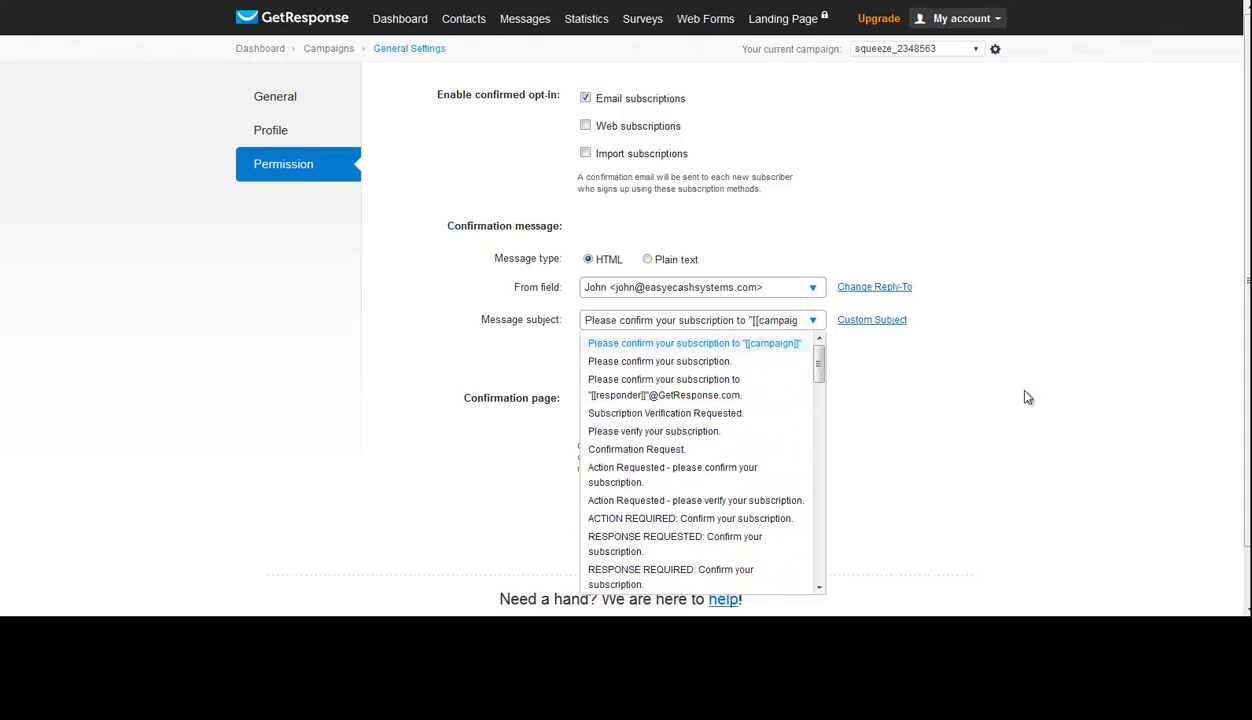
{"action": "left_click", "coordinate": [892, 325]}
{"action": "left_click", "coordinate": [886, 322]}
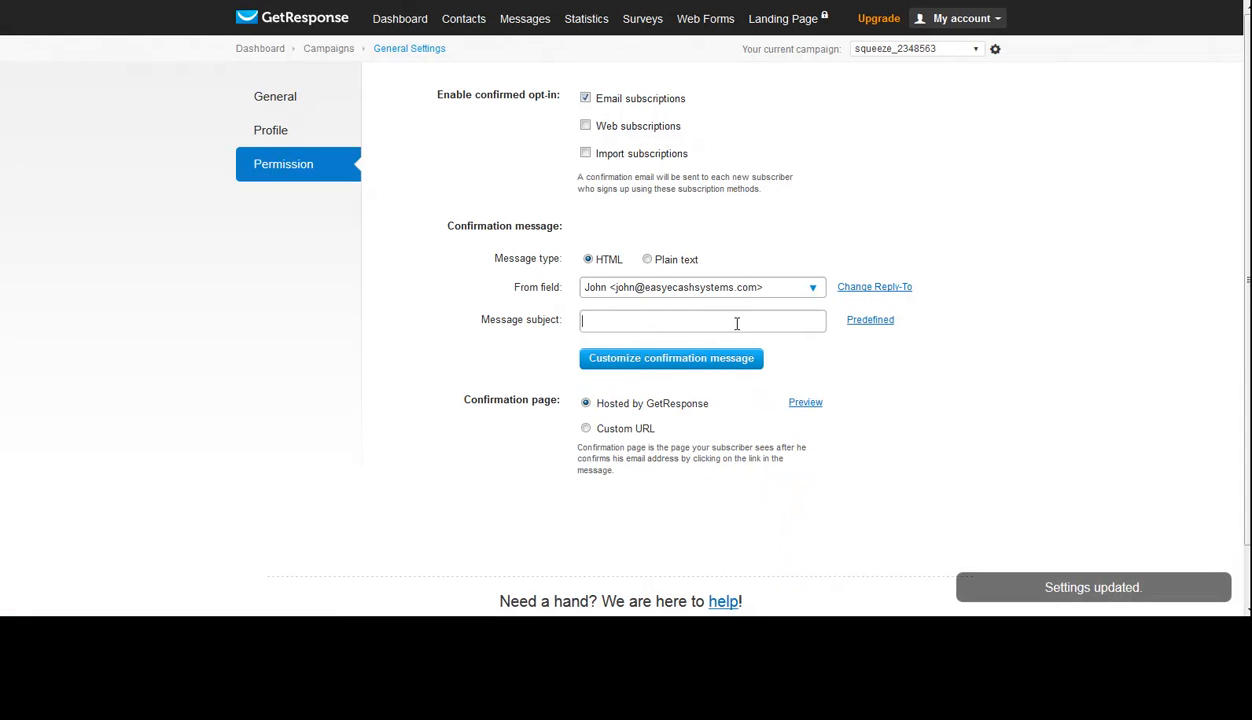
{"action": "left_click", "coordinate": [595, 325]}
{"action": "left_click", "coordinate": [869, 321]}
{"action": "left_click", "coordinate": [871, 321]}
{"action": "left_click", "coordinate": [783, 321]}
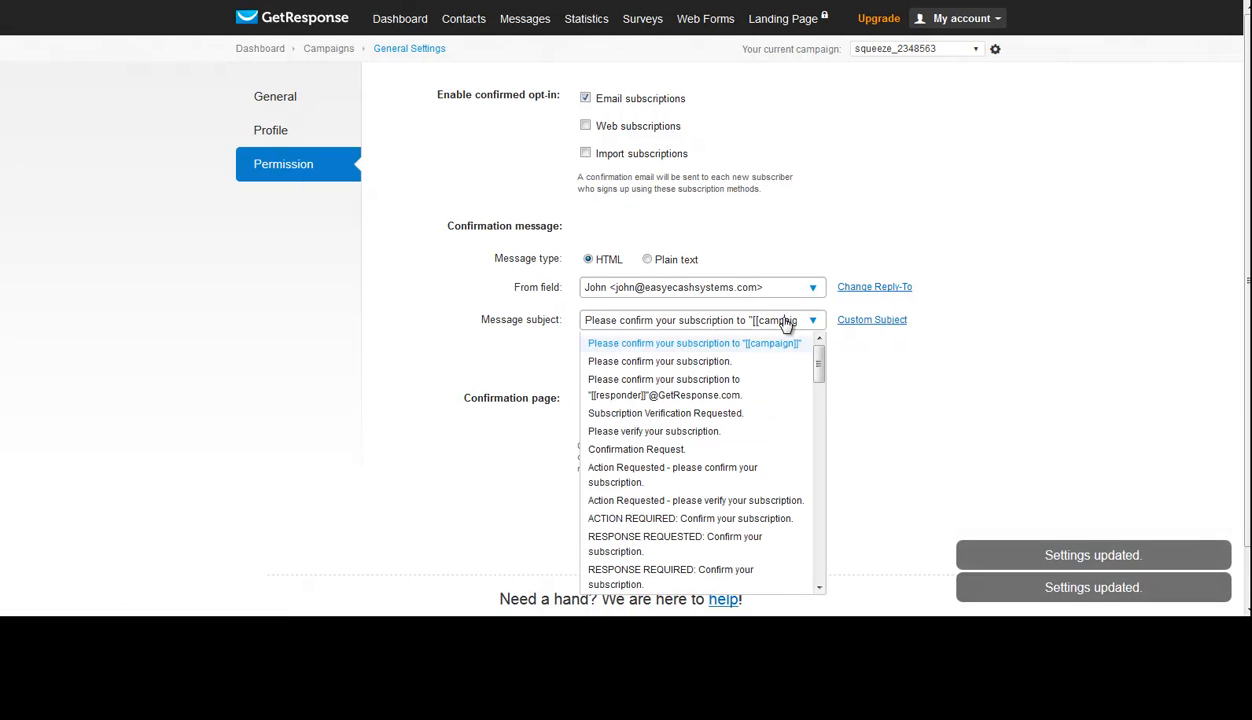
{"action": "left_click", "coordinate": [1003, 334]}
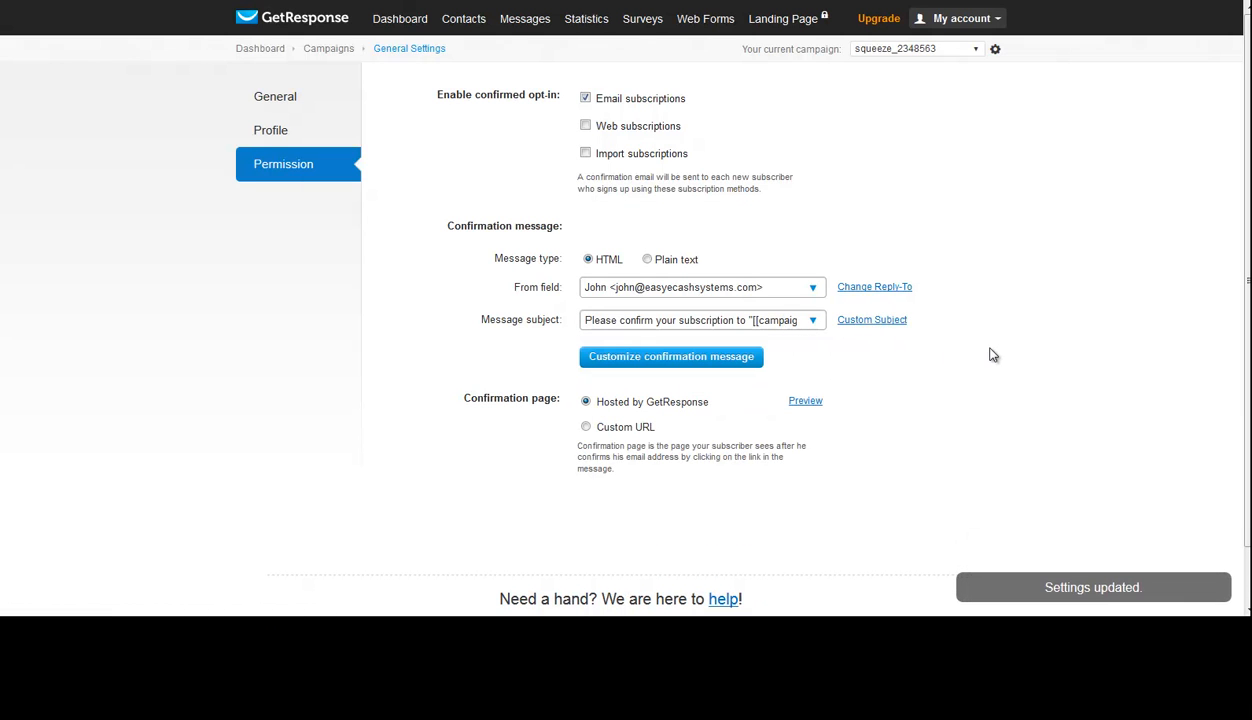
- Test the blank text field of the customizable confirmation message with "gfsdgfdgfd" and clear it
{"action": "left_click", "coordinate": [697, 360]}
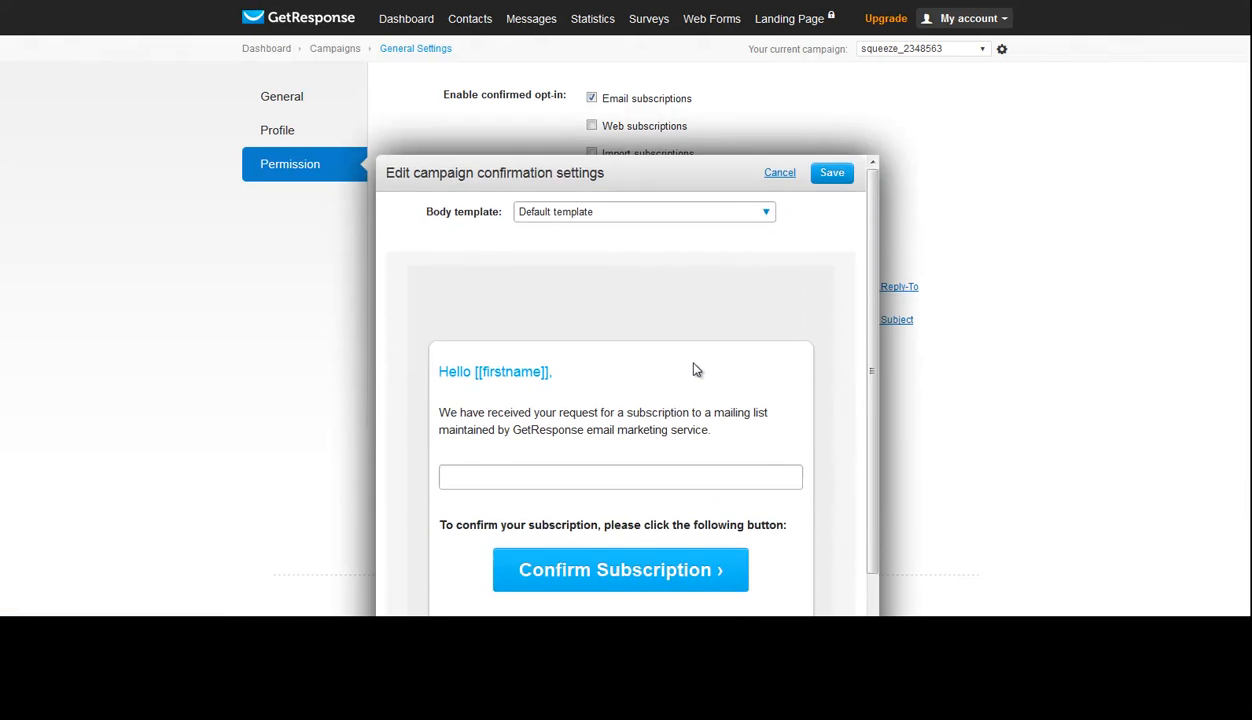
{"action": "scroll", "coordinate": [690, 270], "scroll_direction": "down", "scroll_amount": 3}
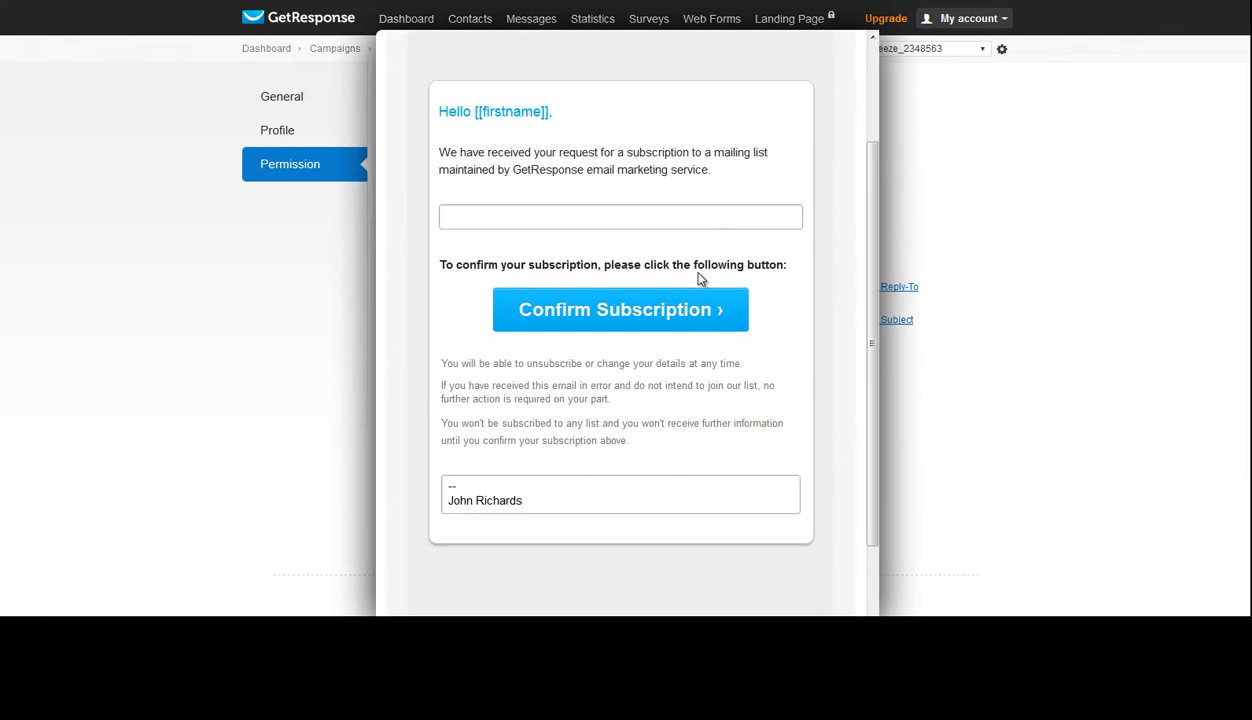
{"action": "left_click", "coordinate": [615, 201]}
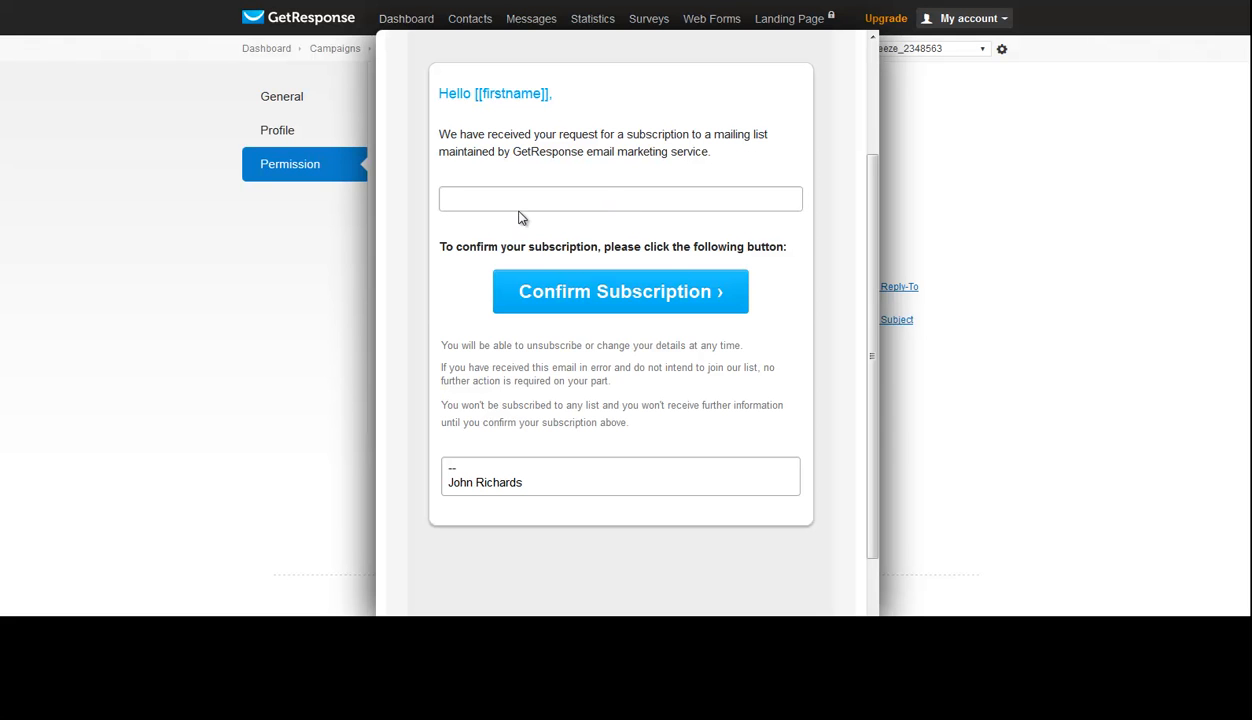
{"action": "type", "text": "gfsdgfdgfd"}
{"action": "scroll", "coordinate": [530, 230], "scroll_direction": "up", "scroll_amount": 3}
{"action": "left_click_drag", "start_coordinate": [511, 362], "coordinate": [447, 350]}
{"action": "key", "text": "BackSpace"}
- Look through the confirmation message's body templates and save the message with the Default template
{"action": "left_click", "coordinate": [662, 88]}
{"action": "scroll", "coordinate": [640, 224], "scroll_direction": "down", "scroll_amount": 5}
{"action": "scroll", "coordinate": [628, 240], "scroll_direction": "down", "scroll_amount": 2}
{"action": "scroll", "coordinate": [621, 260], "scroll_direction": "up", "scroll_amount": 5}
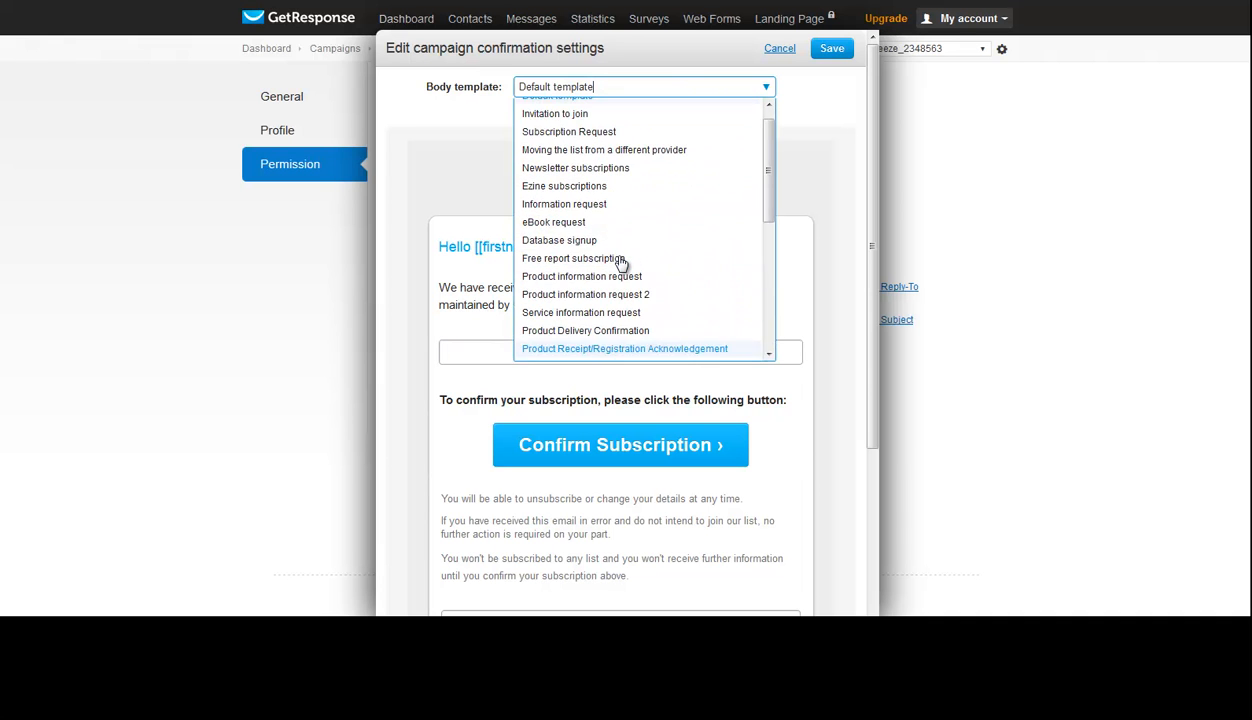
{"action": "left_click", "coordinate": [822, 91]}
{"action": "left_click", "coordinate": [836, 52]}
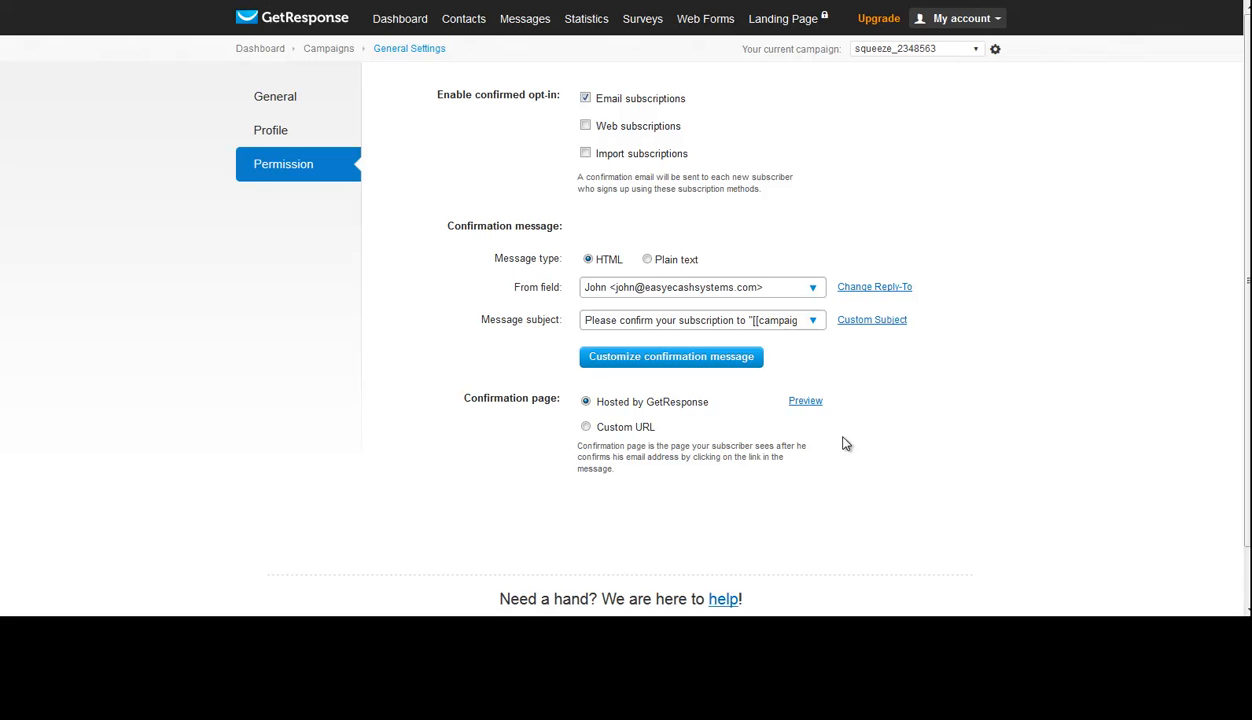
- Try the confirmation page's preview and Custom URL option, and set the page back to Hosted by GetResponse
{"action": "left_click", "coordinate": [805, 401]}
{"action": "left_click", "coordinate": [646, 430]}
{"action": "left_click", "coordinate": [587, 402]}
- Start a Subscribed autoresponder triggered when a subscriber signs up to squeeze_2348563
{"action": "mouse_move", "coordinate": [533, 24]}
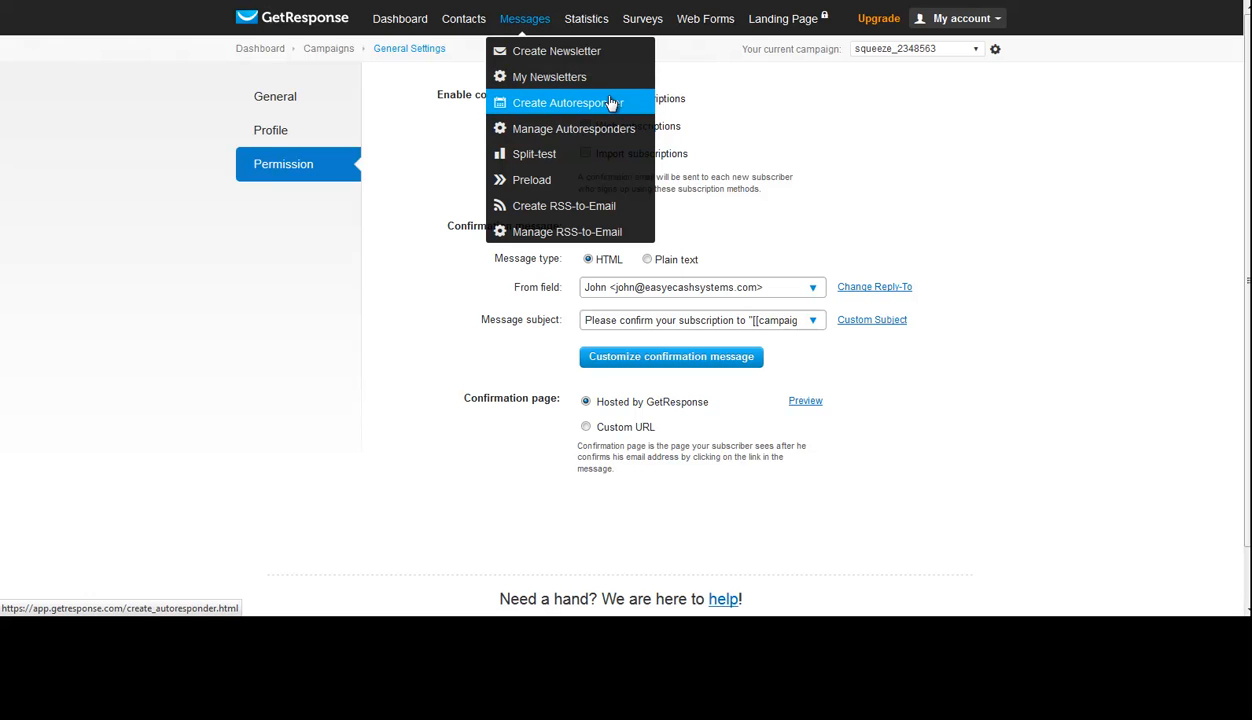
{"action": "left_click", "coordinate": [610, 104]}
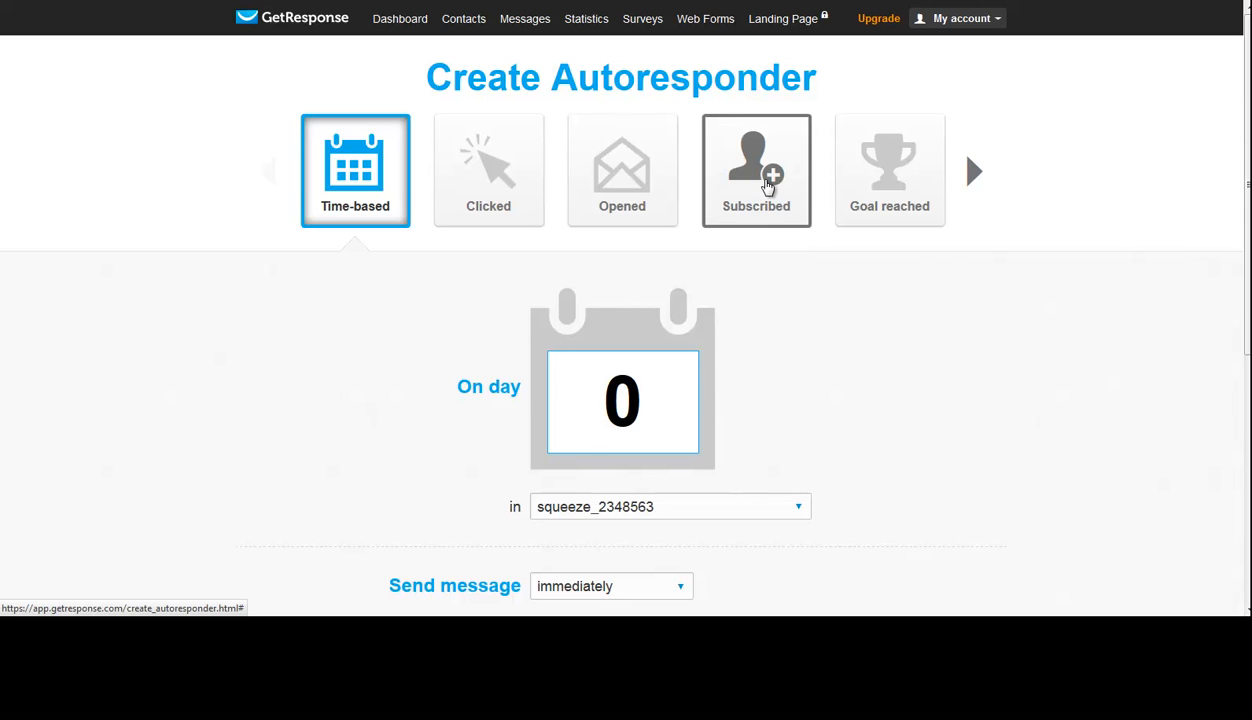
{"action": "left_click", "coordinate": [770, 165]}
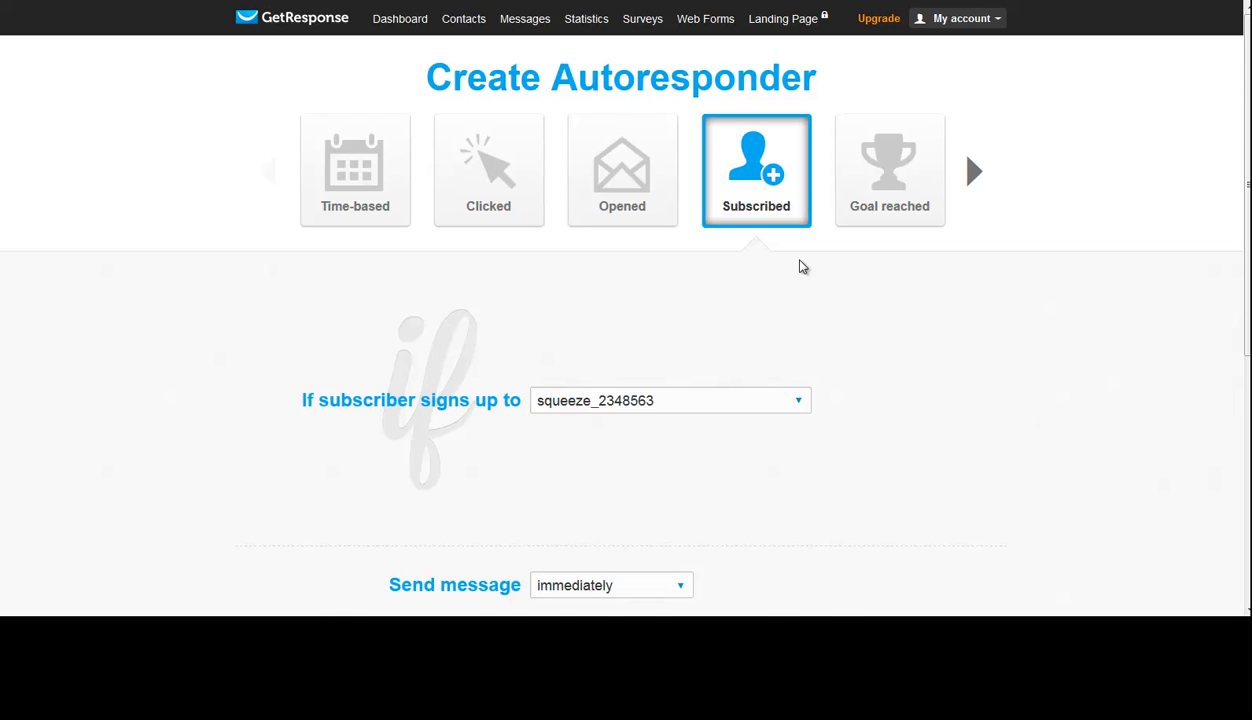
{"action": "scroll", "coordinate": [802, 267], "scroll_direction": "down", "scroll_amount": 2}
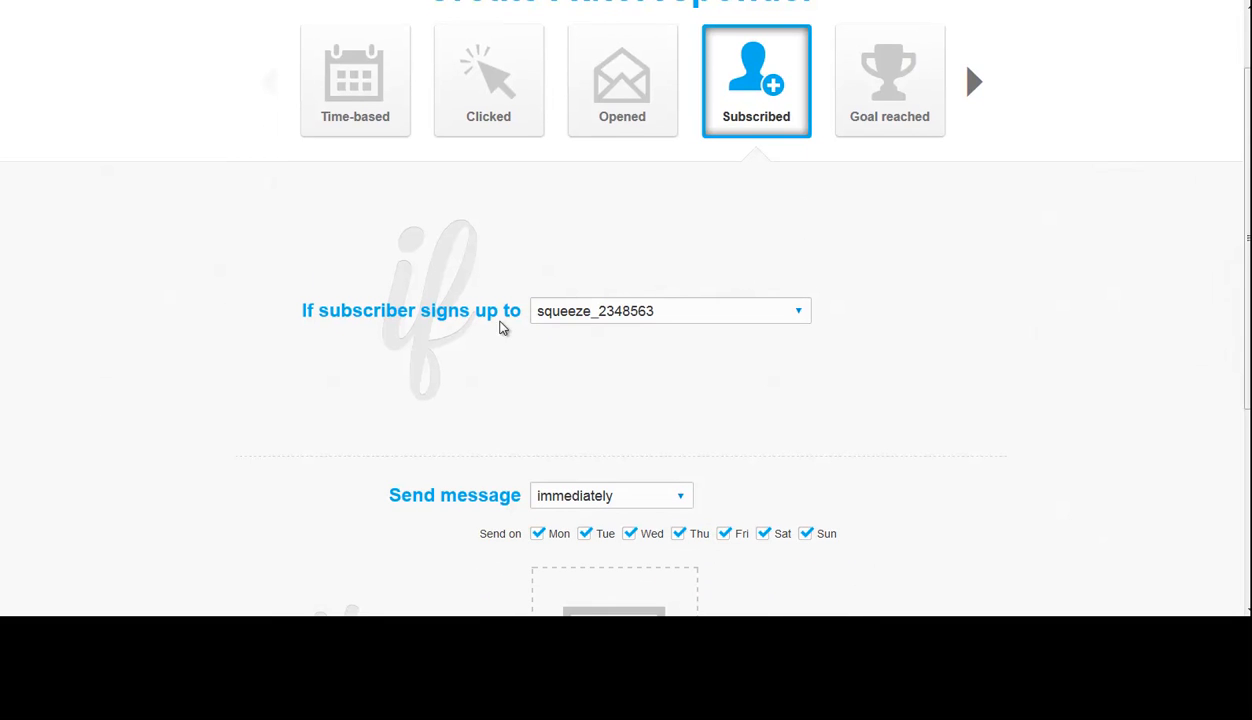
{"action": "left_click", "coordinate": [648, 312]}
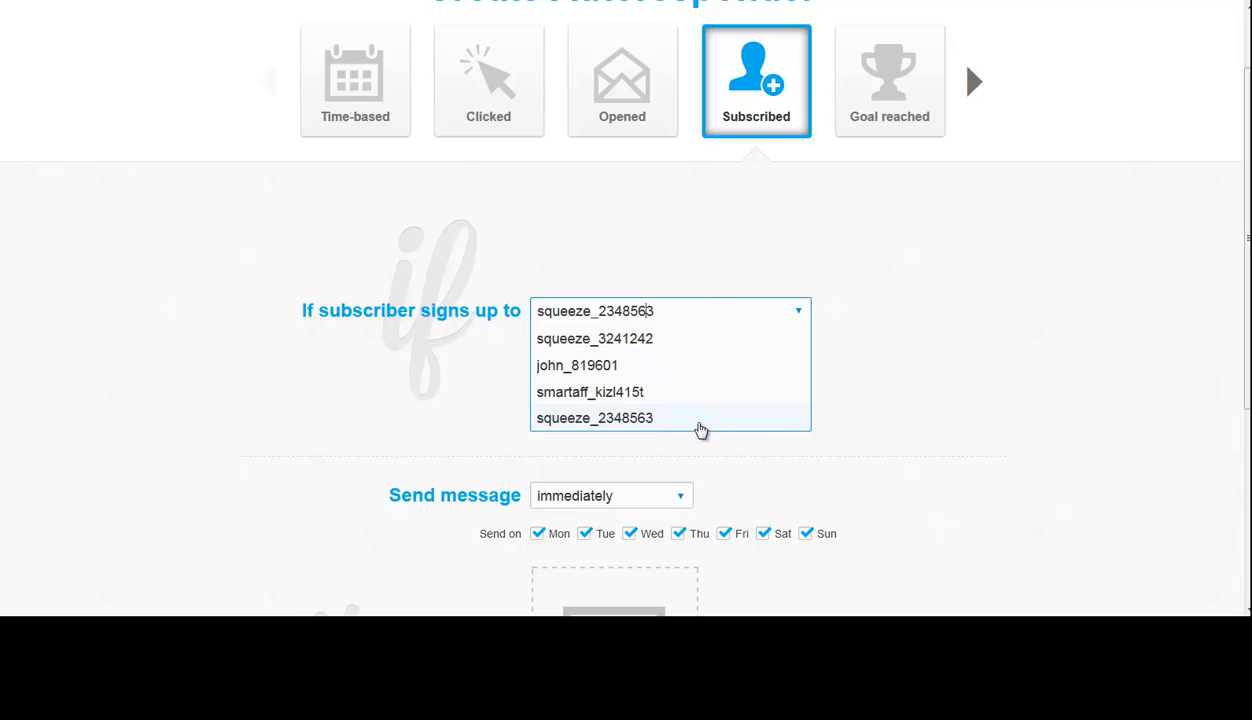
{"action": "left_click", "coordinate": [691, 425]}
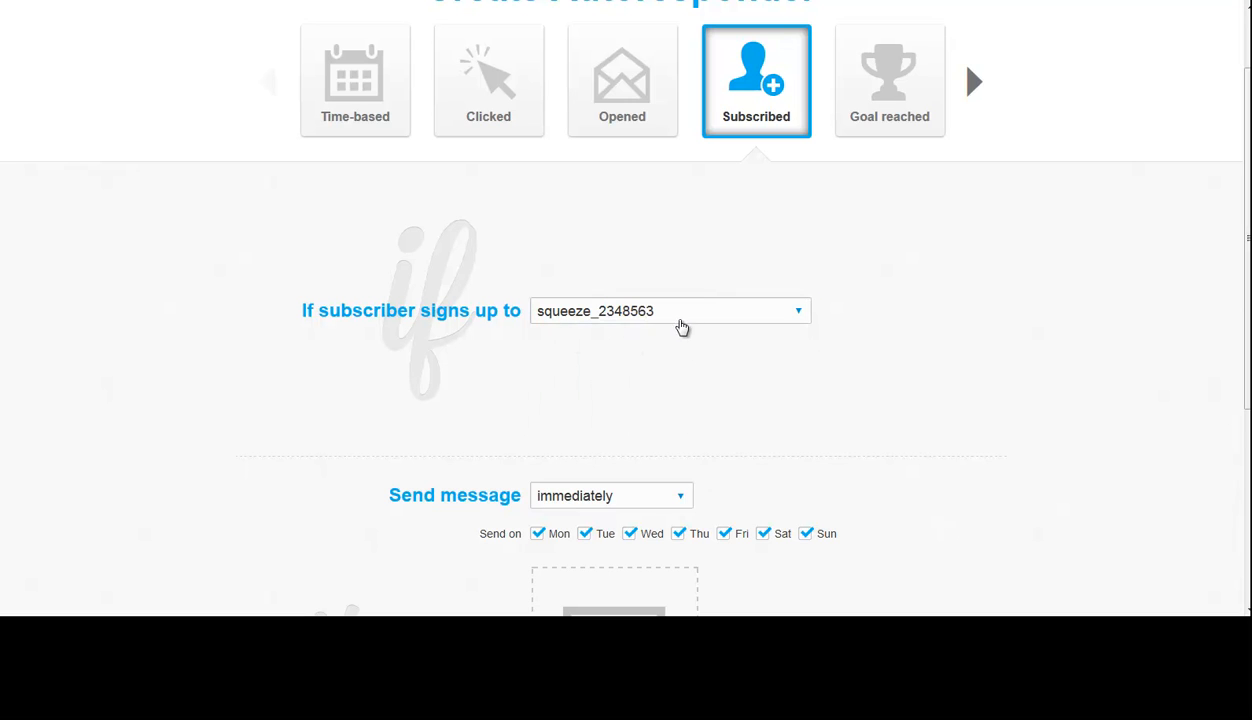
- Create a new email for the autoresponder with "Welcome to our program" as both message name and subject
{"action": "scroll", "coordinate": [700, 350], "scroll_direction": "down", "scroll_amount": 4}
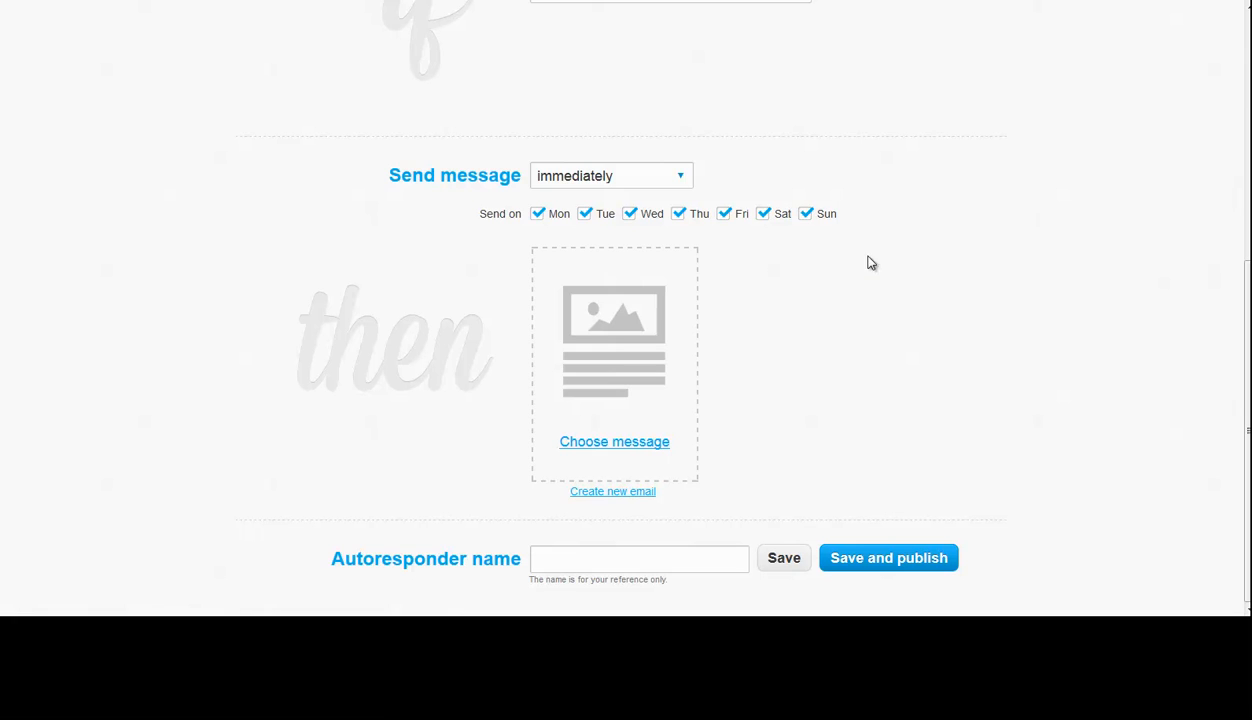
{"action": "left_click", "coordinate": [609, 494]}
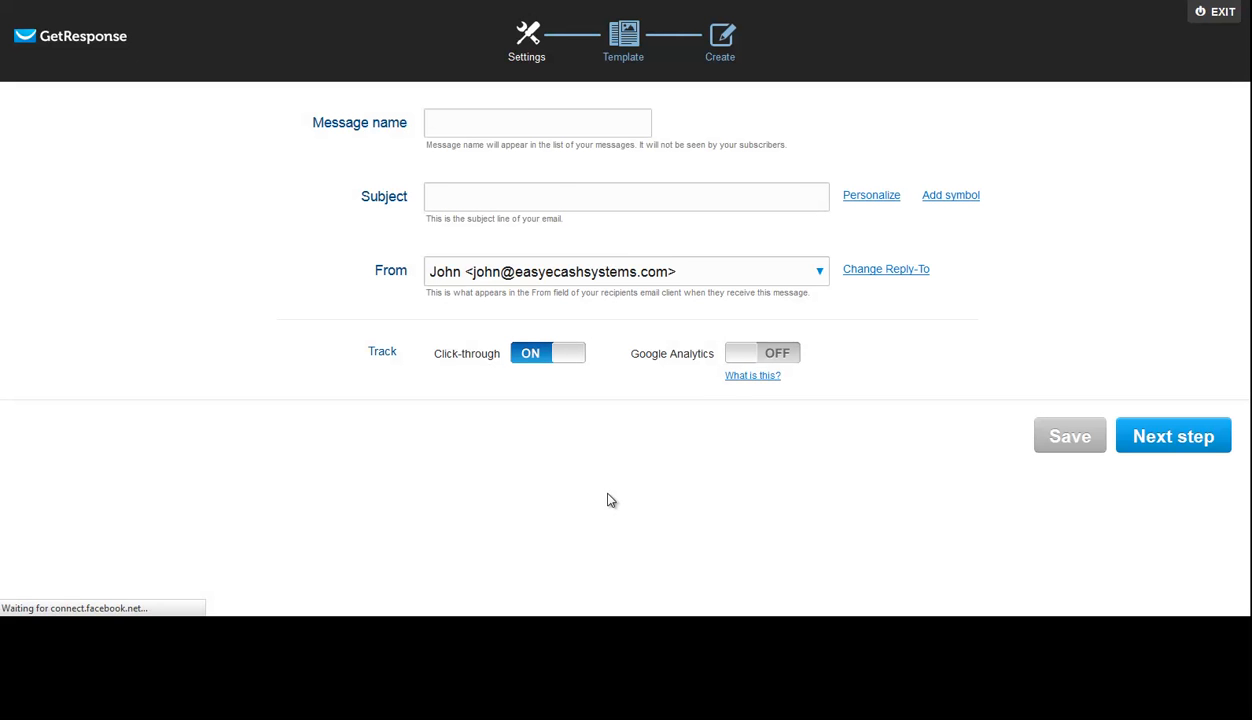
{"action": "left_click", "coordinate": [528, 118]}
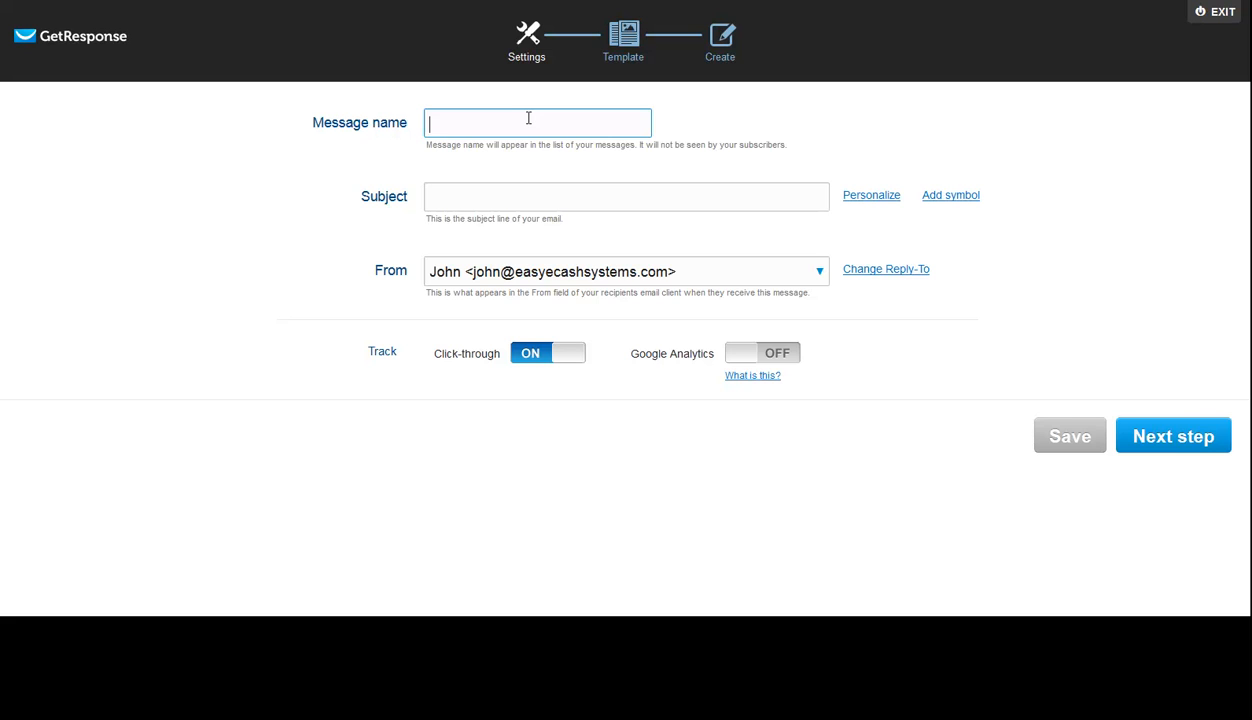
{"action": "type", "text": "Welcome to our program"}
{"action": "key", "text": "ctrl+a"}
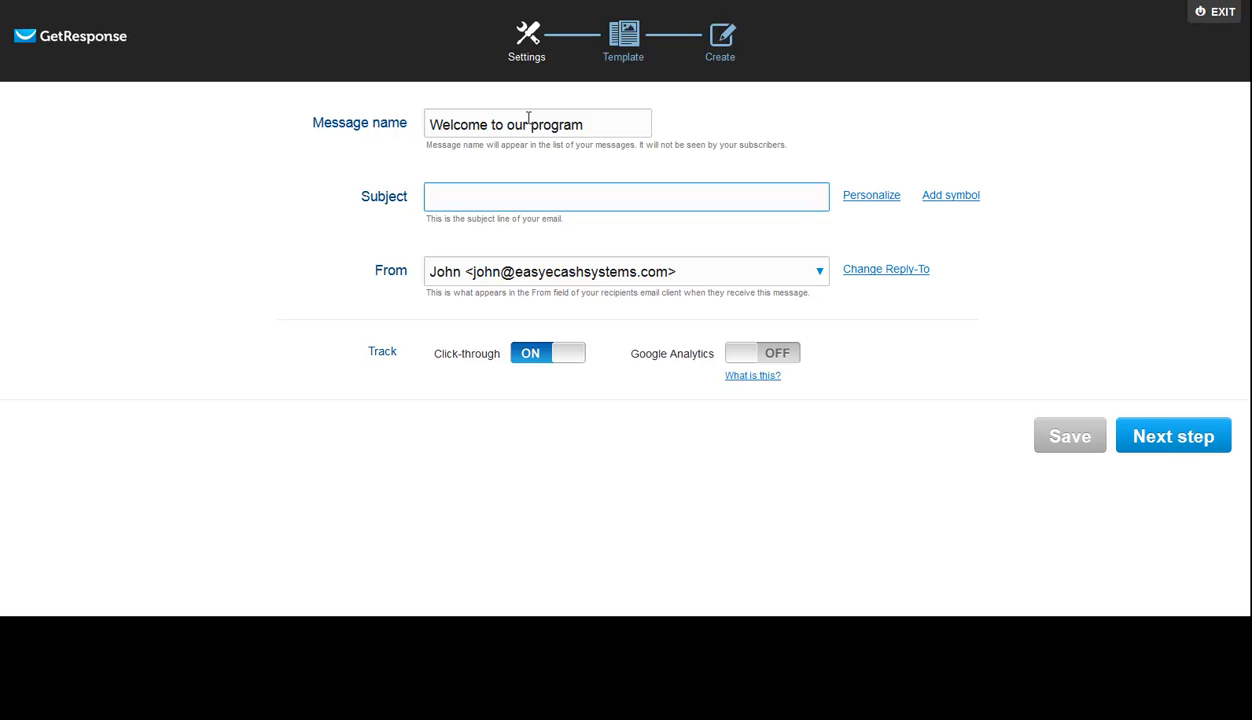
{"action": "type", "text": "Welcome to our program"}
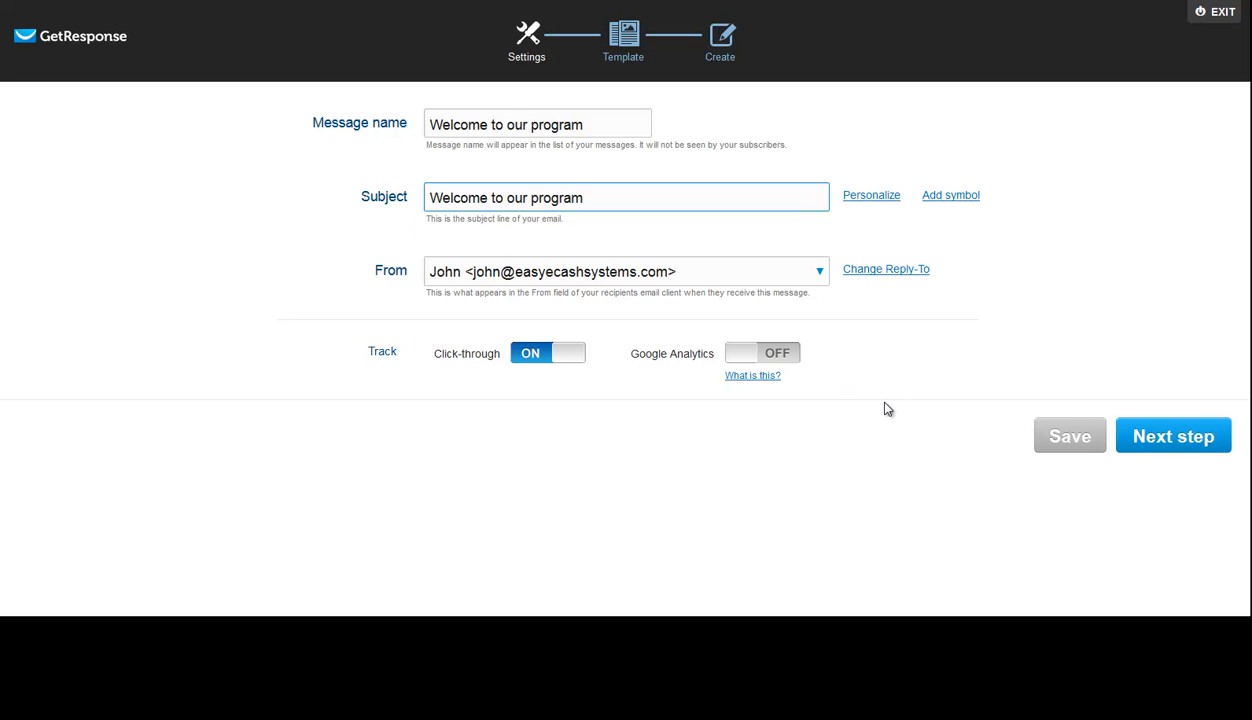
{"action": "left_click", "coordinate": [908, 491]}
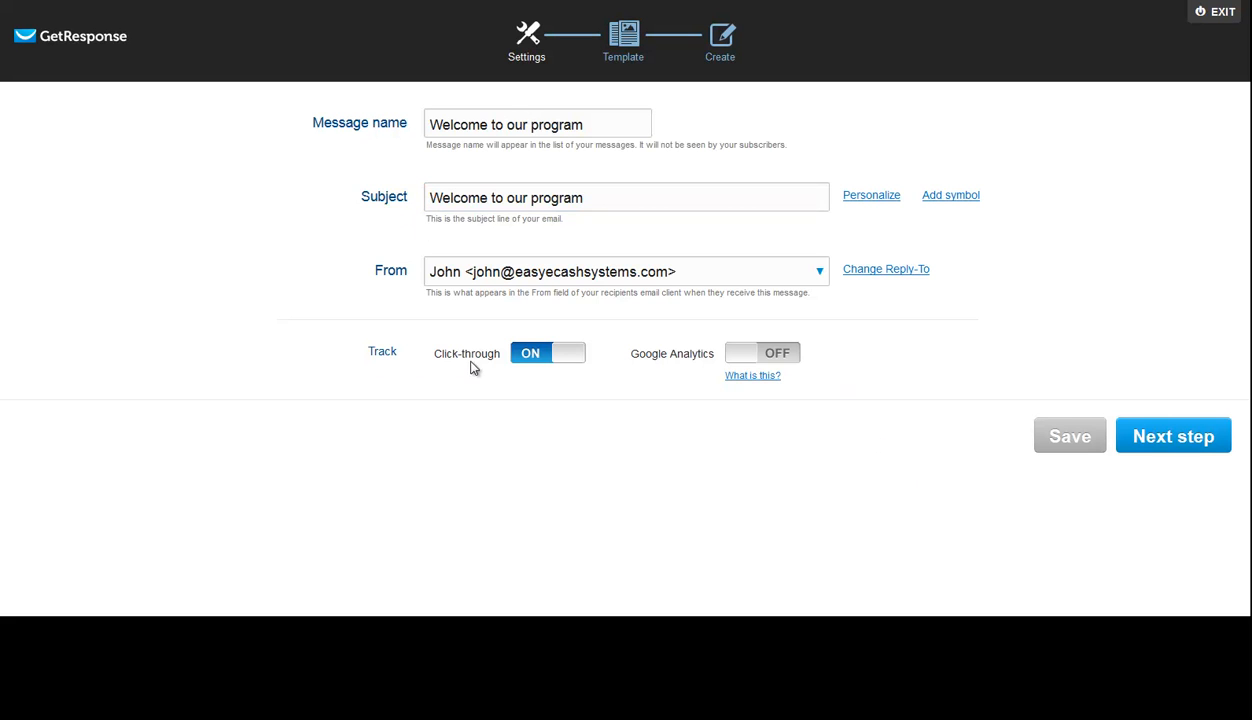
- Continue to the template choice and look through the predesigned email templates
{"action": "left_click", "coordinate": [1174, 440]}
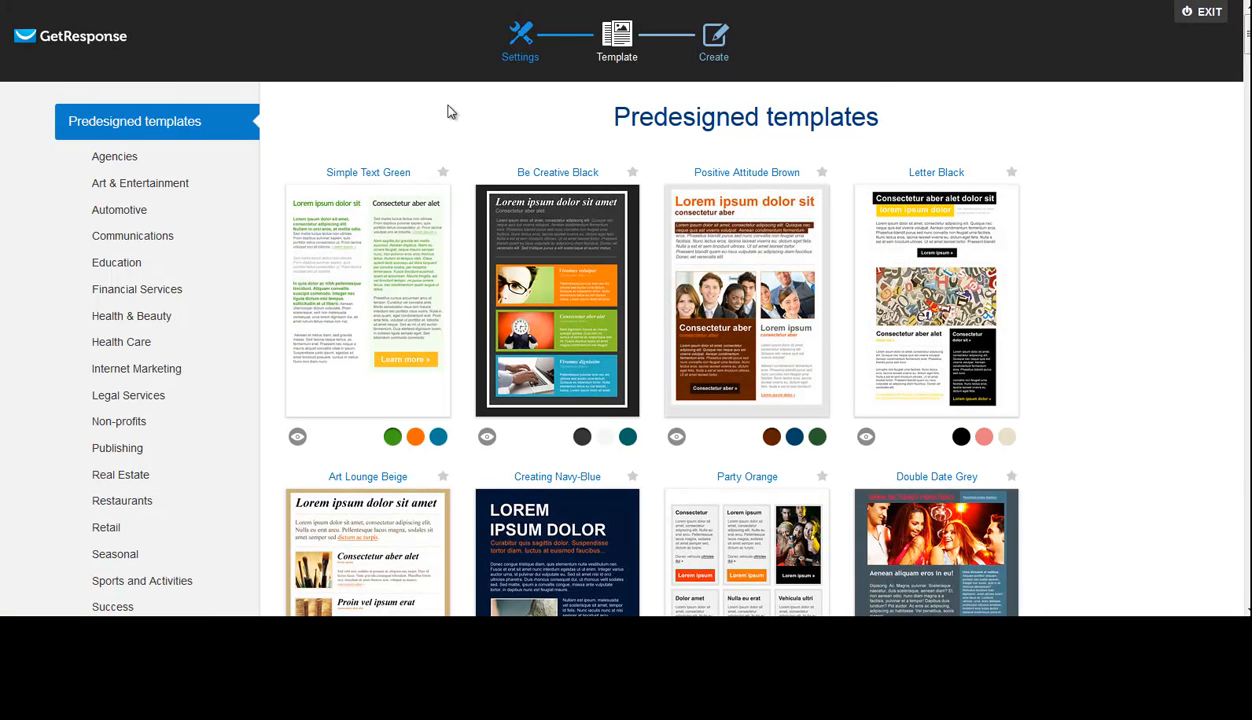
{"action": "scroll", "coordinate": [1065, 155], "scroll_direction": "down", "scroll_amount": 5}
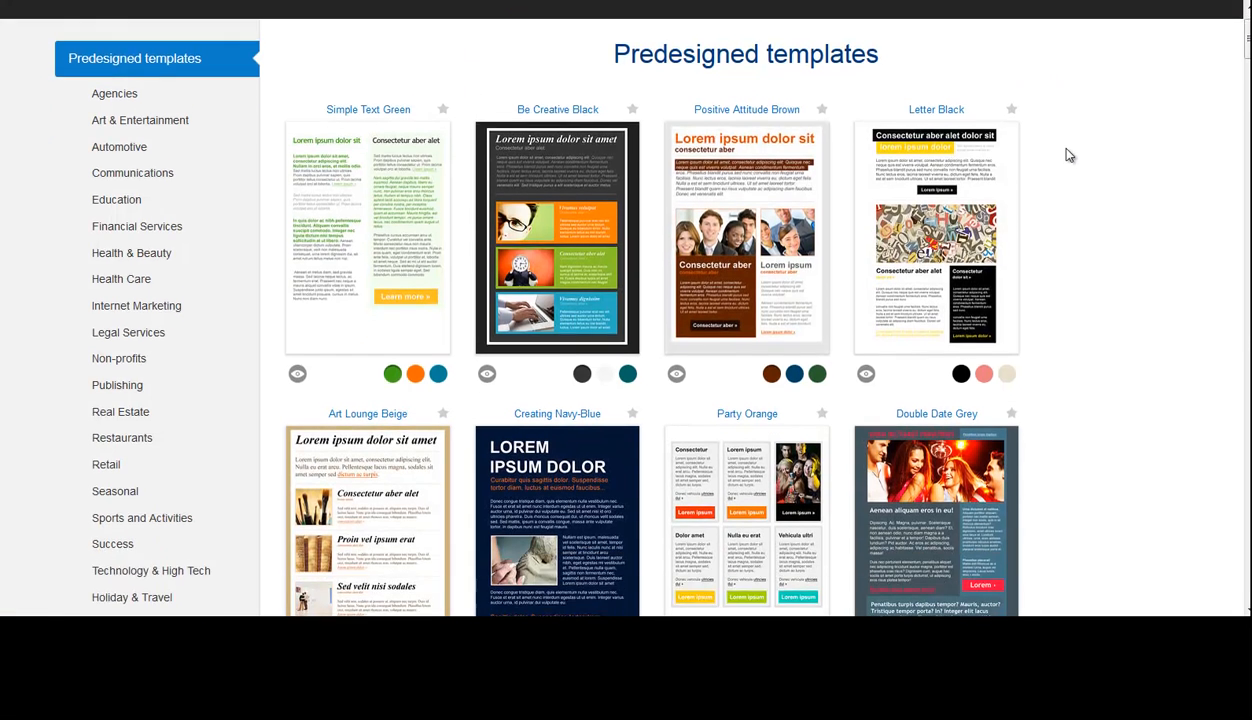
{"action": "scroll", "coordinate": [1068, 160], "scroll_direction": "up", "scroll_amount": 5}
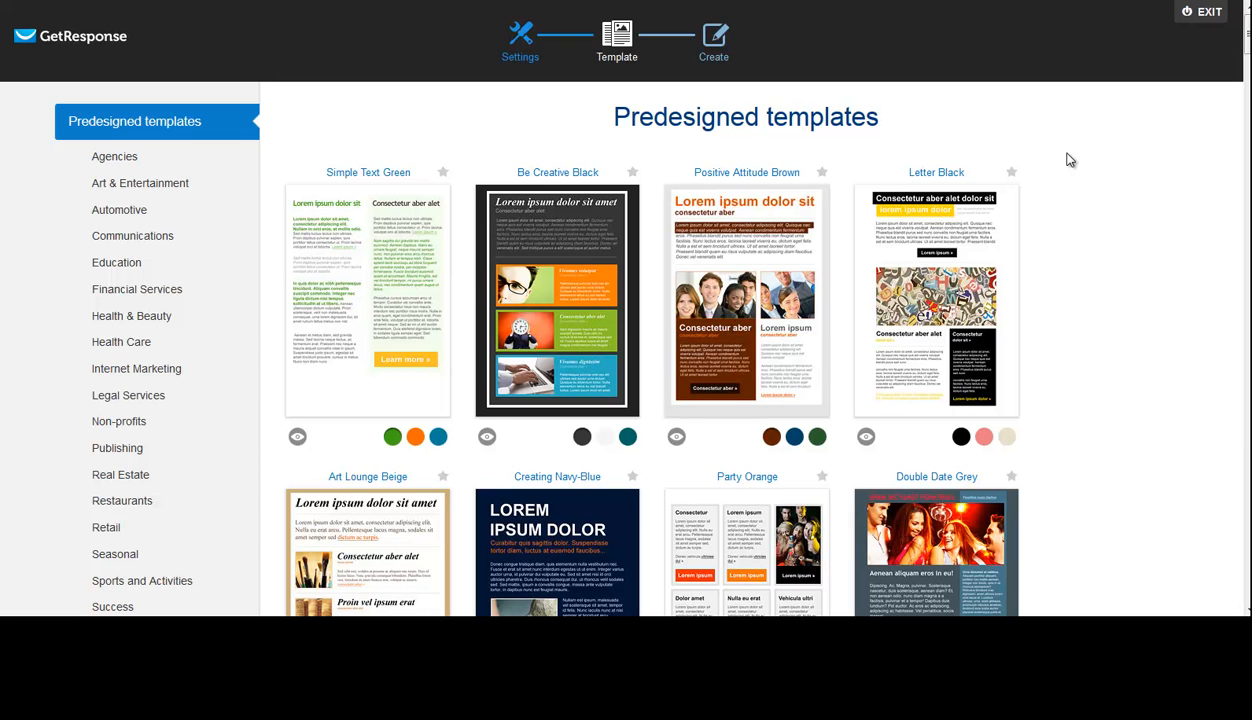
{"action": "scroll", "coordinate": [1087, 223], "scroll_direction": "down", "scroll_amount": 7}
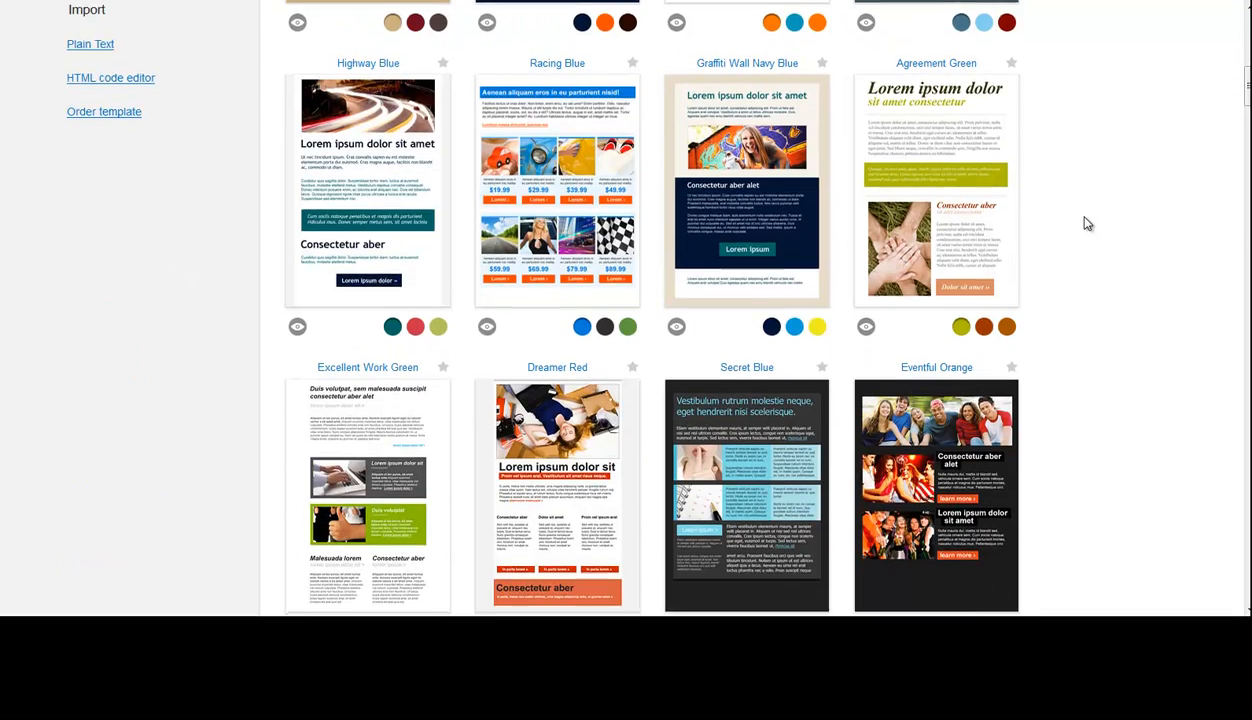
{"action": "scroll", "coordinate": [1087, 223], "scroll_direction": "down", "scroll_amount": 3}
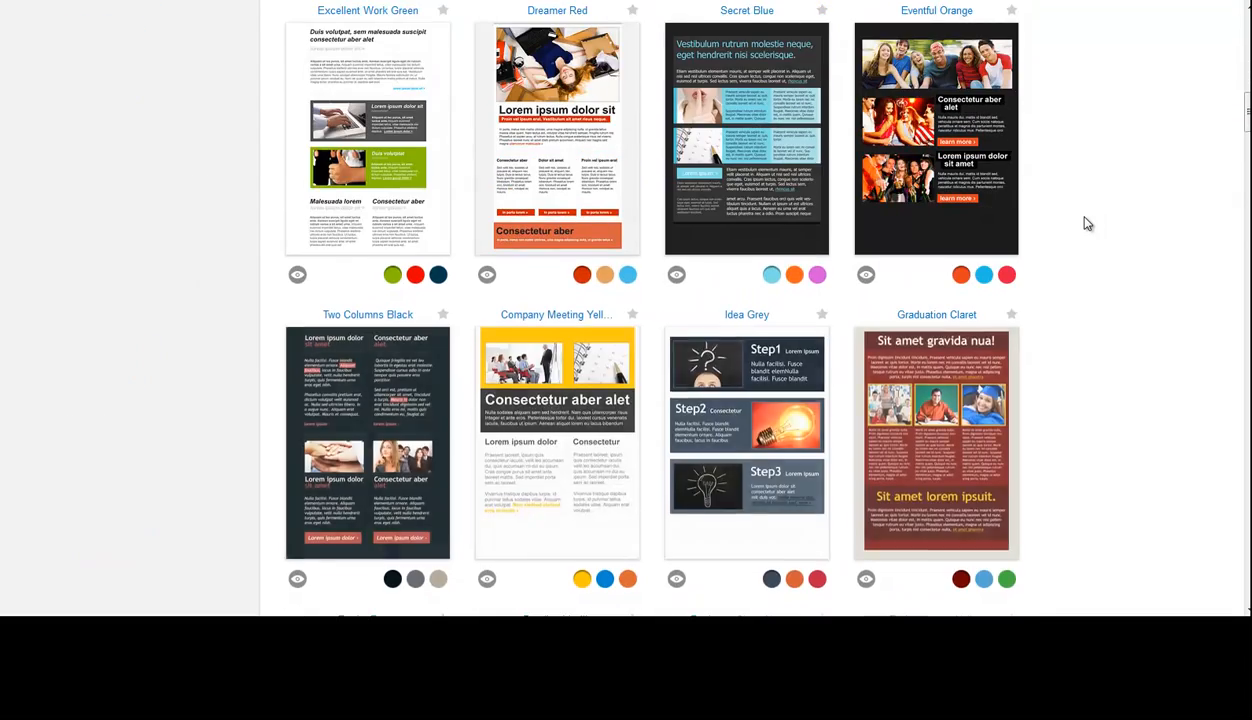
{"action": "scroll", "coordinate": [1087, 223], "scroll_direction": "up", "scroll_amount": 7}
{"action": "scroll", "coordinate": [1086, 220], "scroll_direction": "up", "scroll_amount": 3}
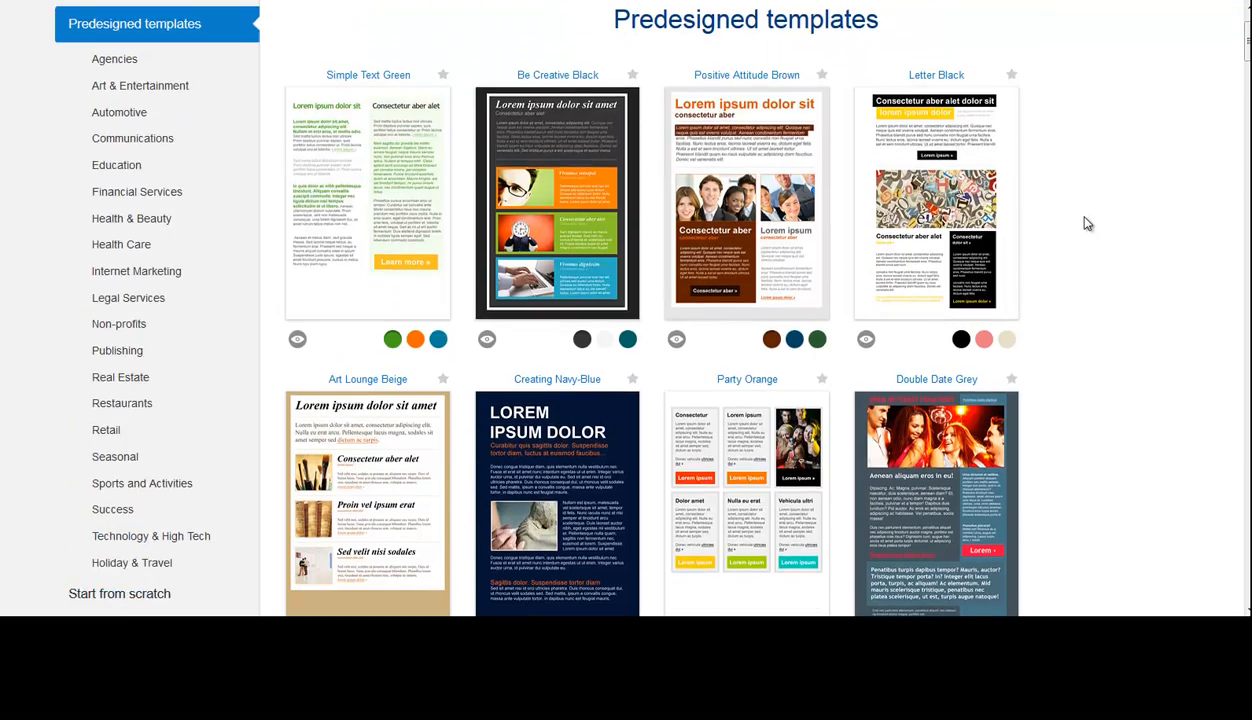
{"action": "scroll", "coordinate": [1086, 220], "scroll_direction": "down", "scroll_amount": 1}
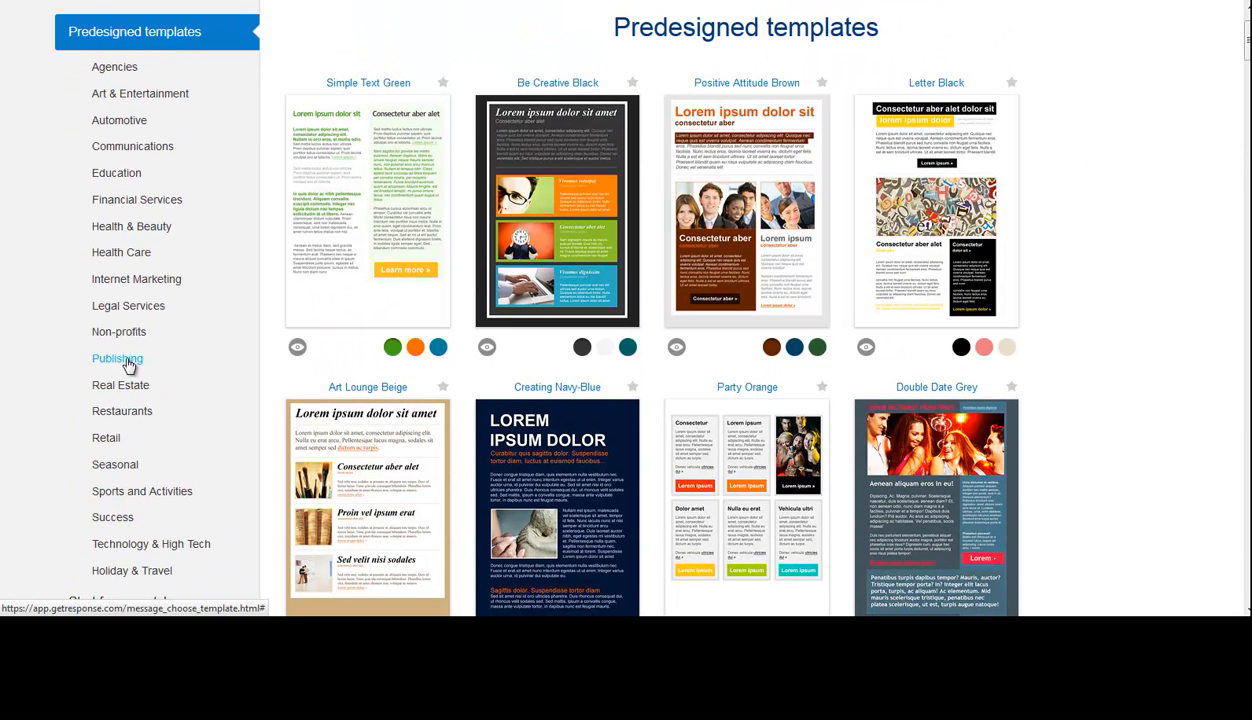
- Check the Internet Marketing templates, return to all predesigned templates and use Simple Text Green for the email
{"action": "left_click", "coordinate": [205, 282]}
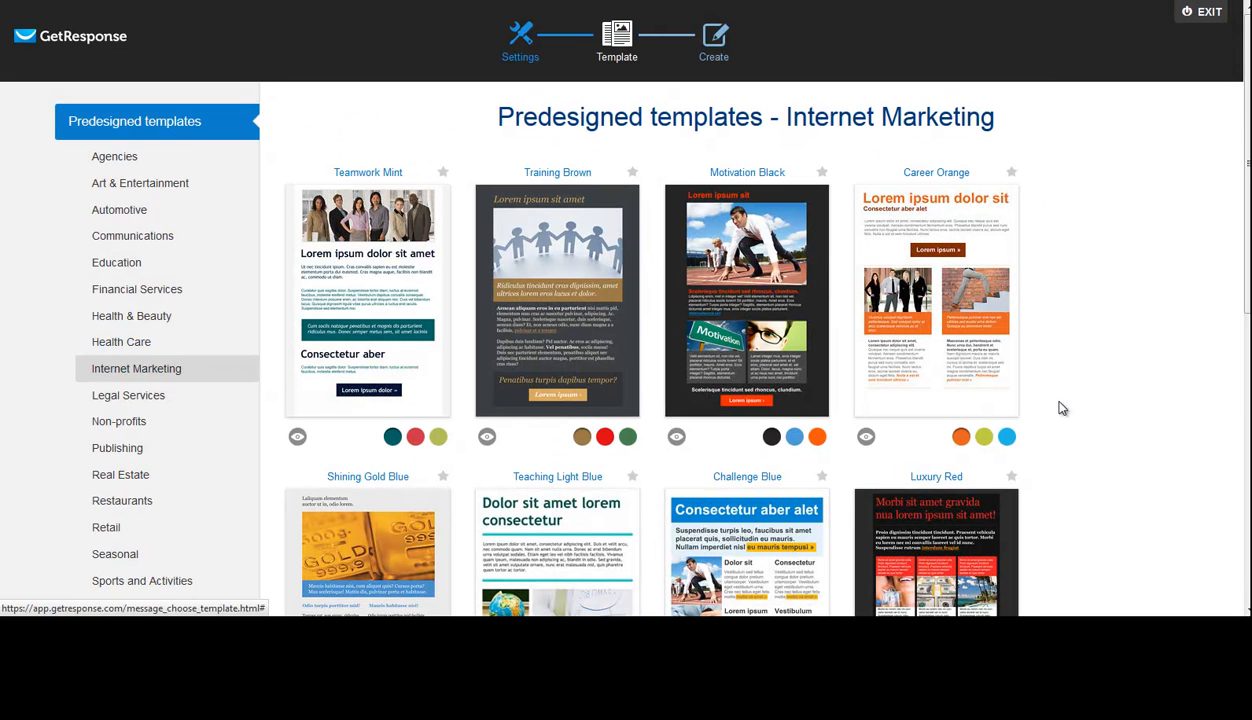
{"action": "left_click", "coordinate": [108, 125]}
{"action": "mouse_move", "coordinate": [341, 240]}
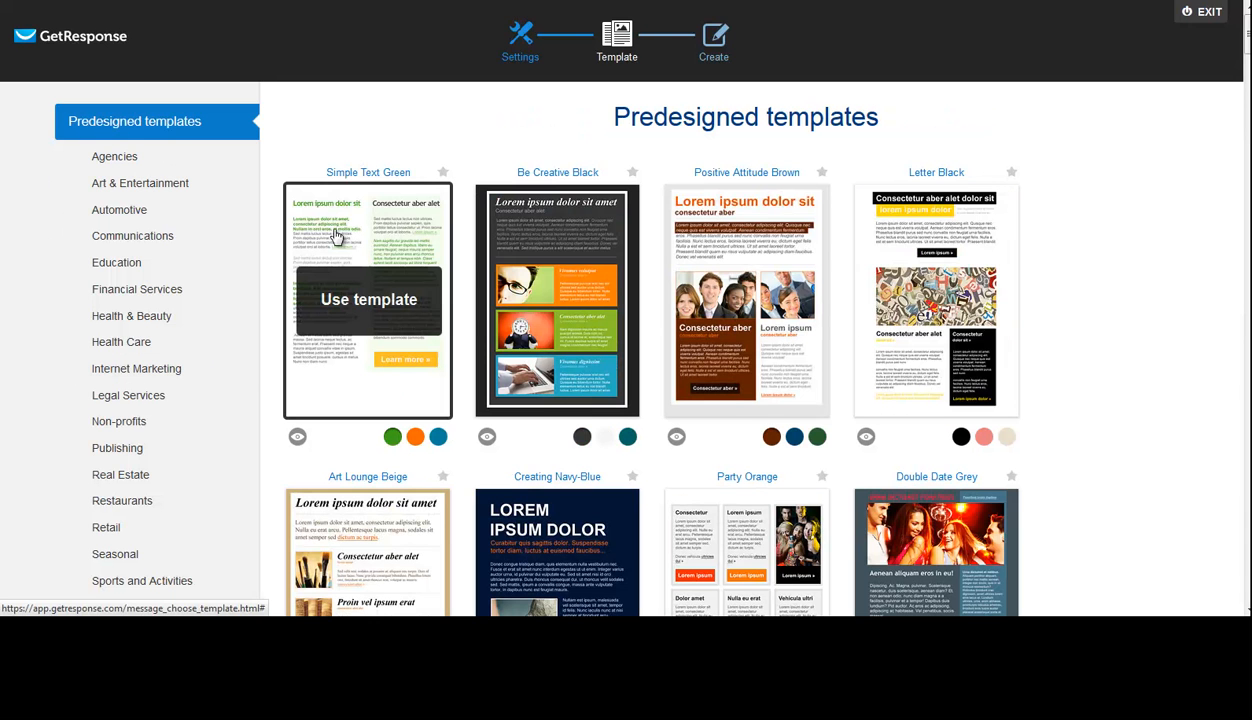
{"action": "left_click", "coordinate": [395, 300]}
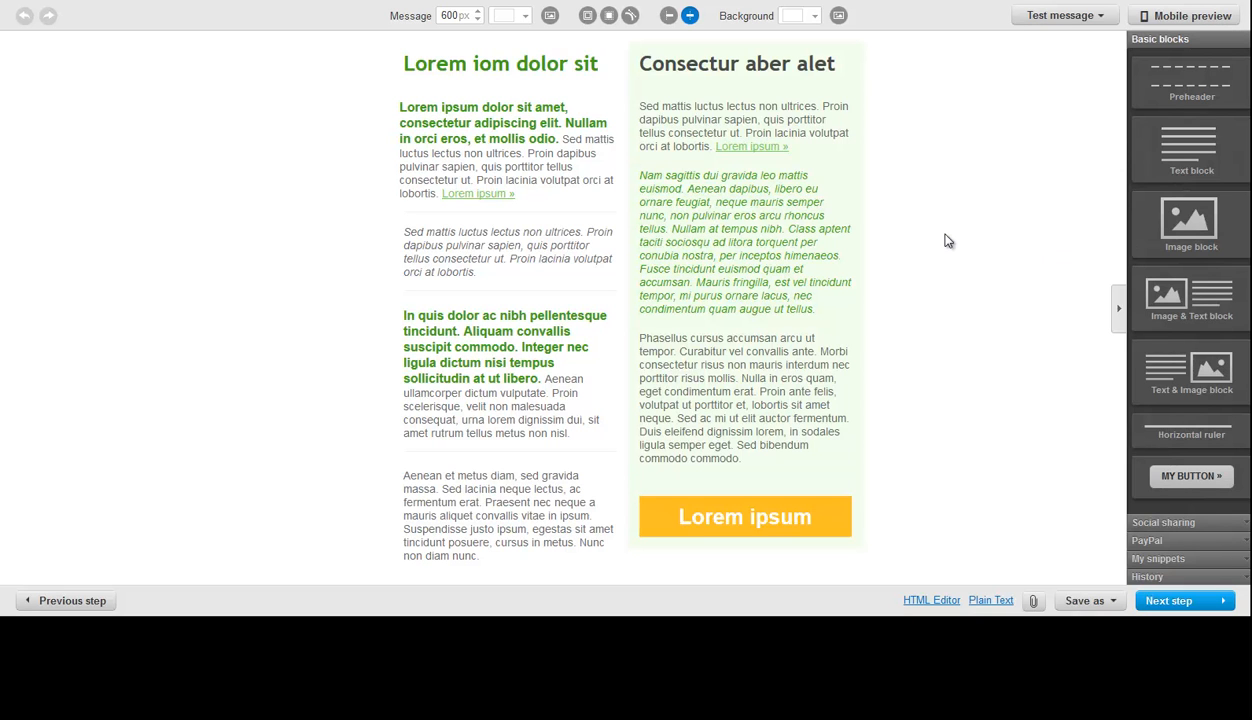
- Delete the entire second column of the email, from the "Consectur aber alet" heading to the orange "Lorem ipsum" button
{"action": "mouse_move", "coordinate": [866, 52]}
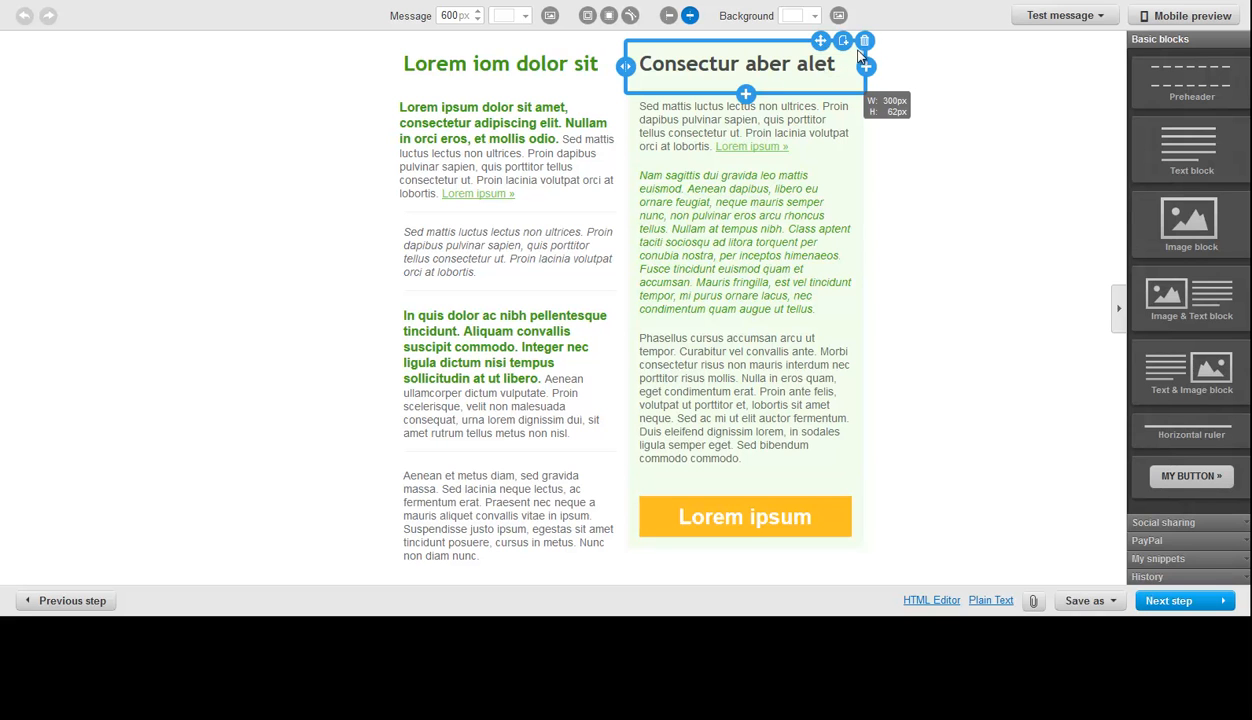
{"action": "left_click", "coordinate": [865, 42]}
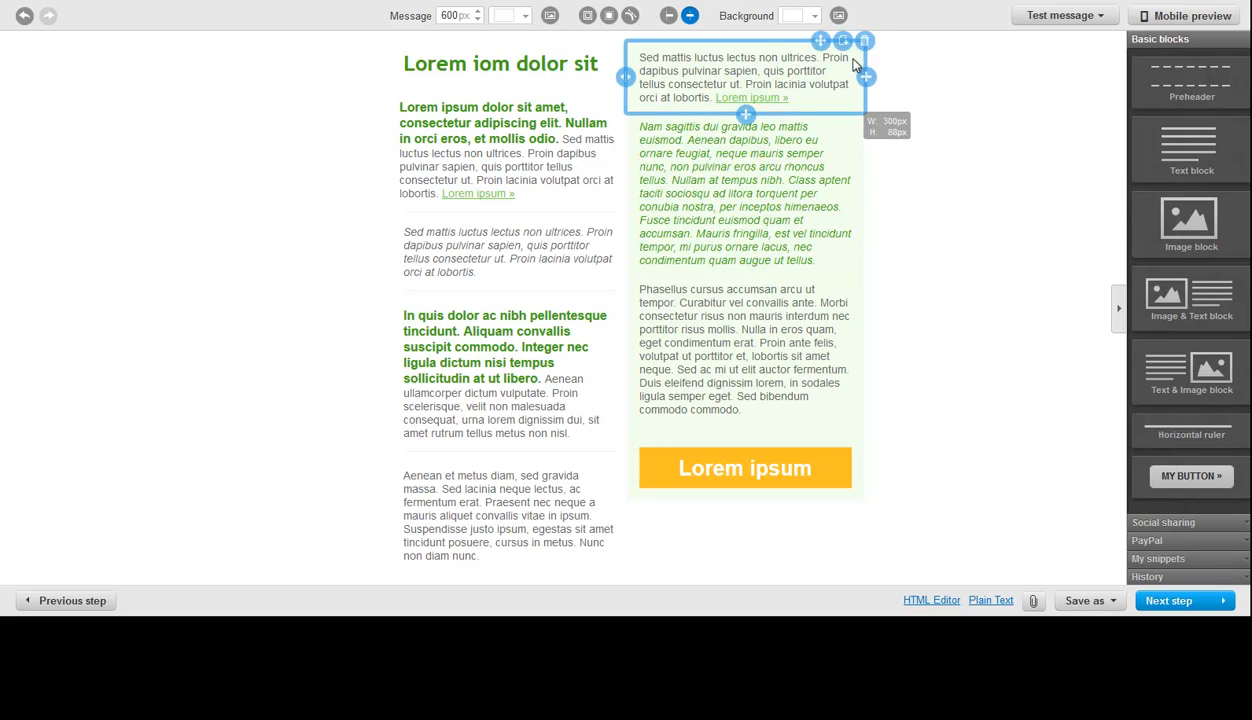
{"action": "left_click", "coordinate": [863, 38]}
{"action": "left_click", "coordinate": [863, 40]}
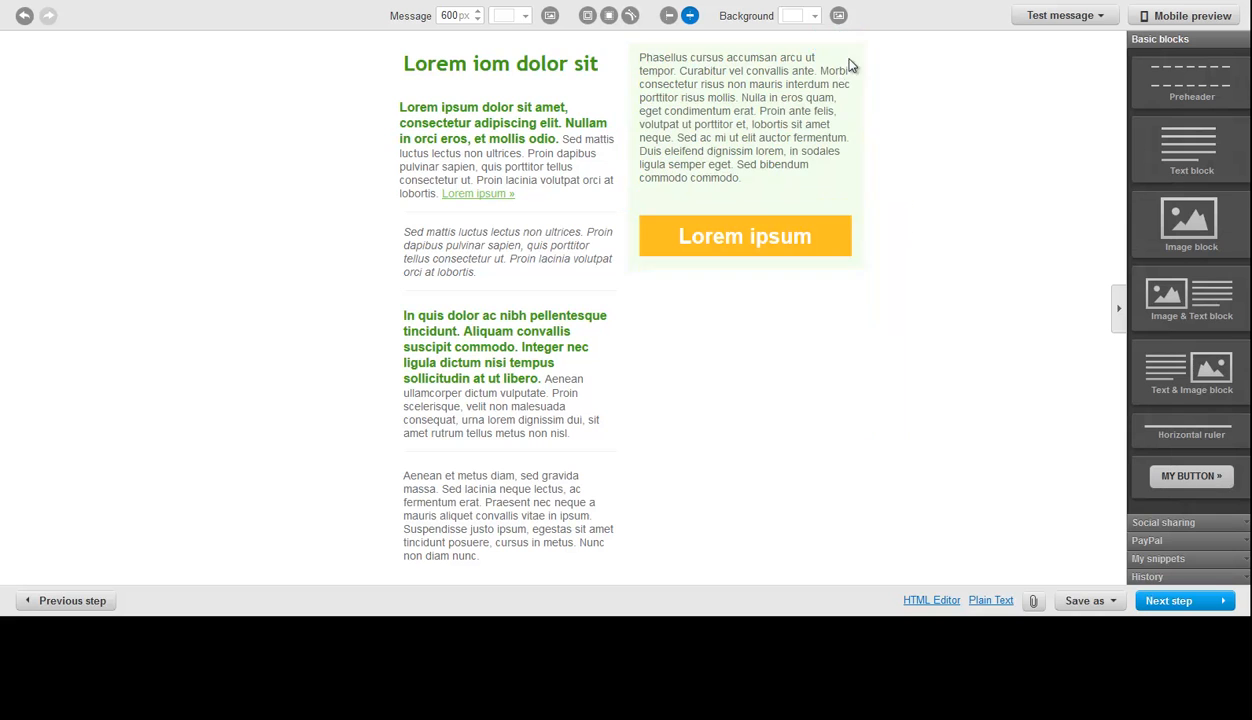
{"action": "left_click", "coordinate": [866, 44]}
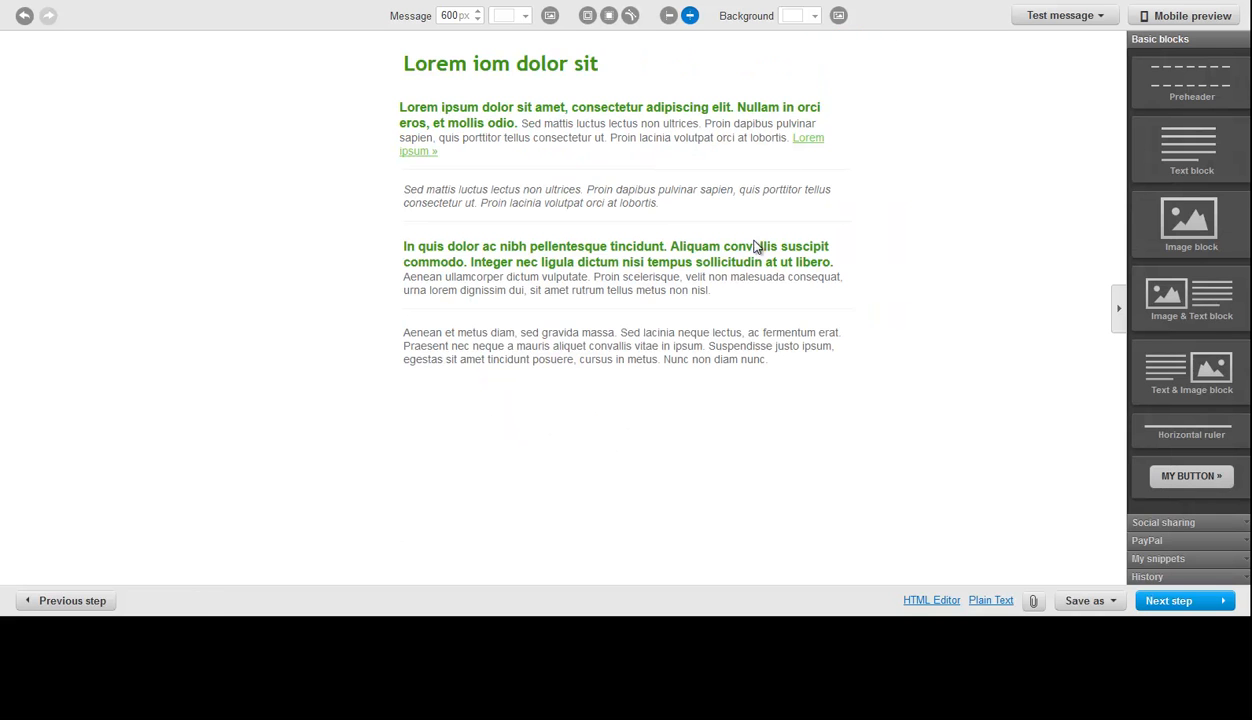
- Delete the remaining text blocks and rulers below the first paragraph, keeping the ruler directly beneath it
{"action": "left_click", "coordinate": [865, 316]}
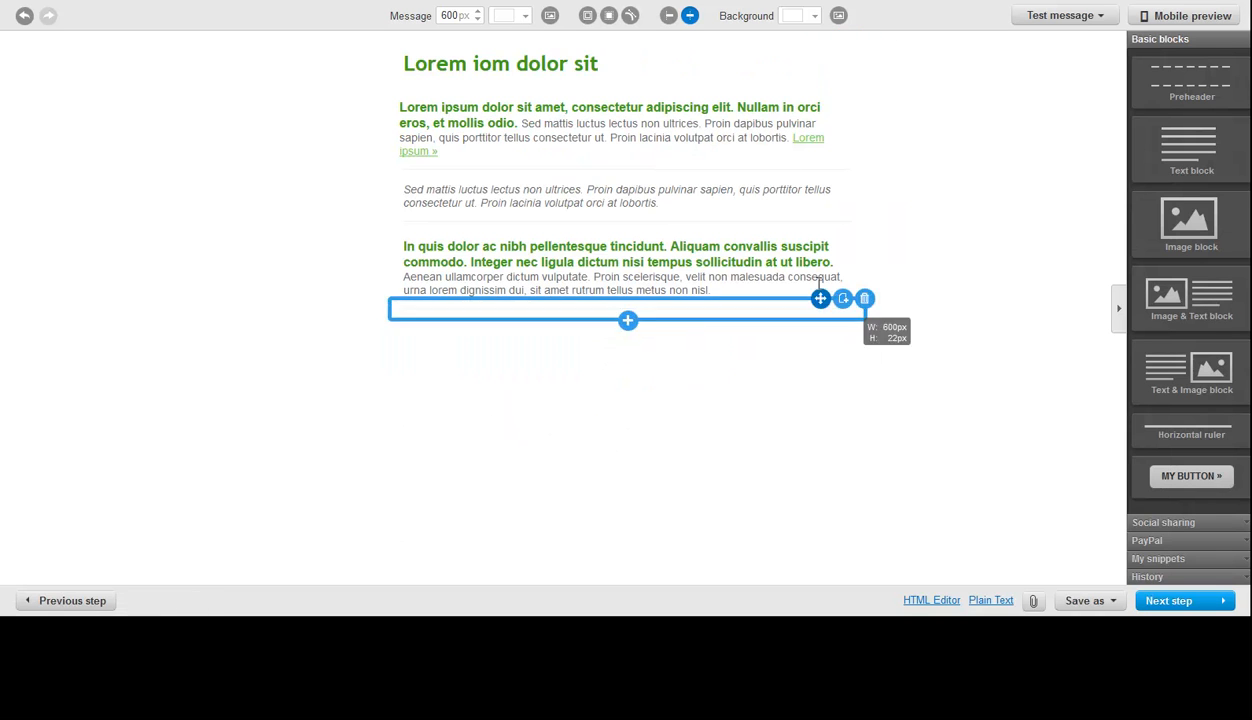
{"action": "left_click", "coordinate": [865, 231]}
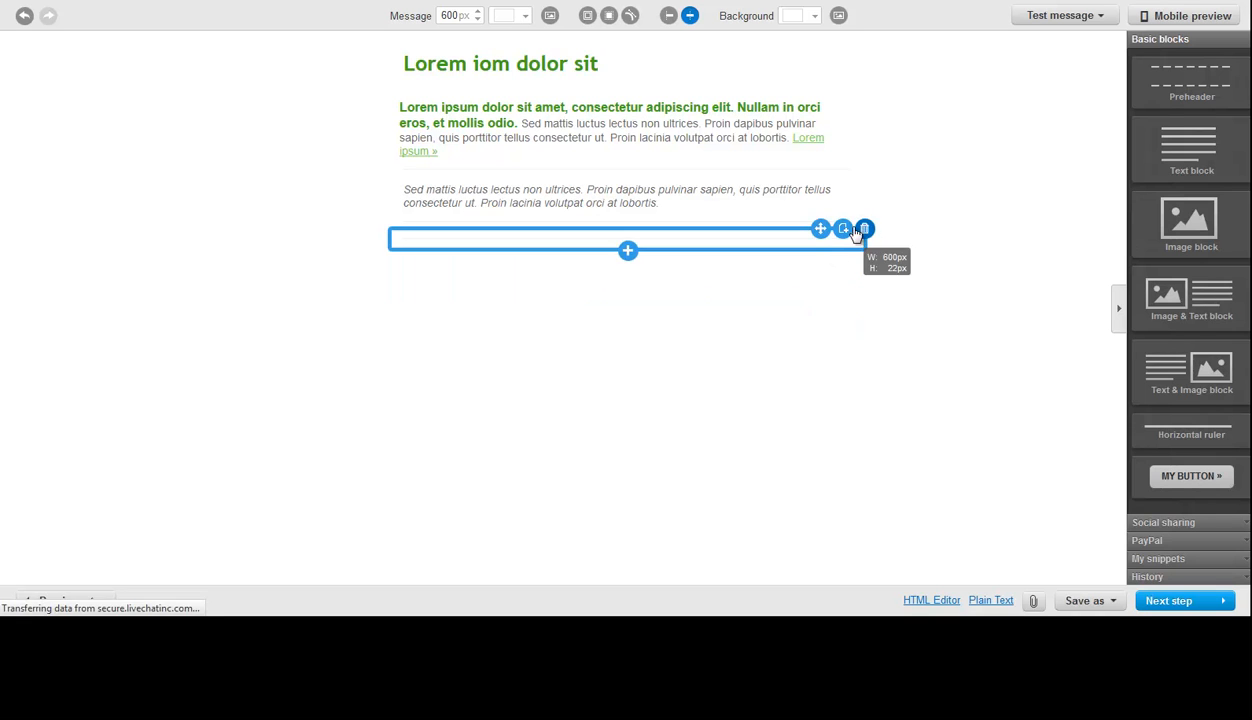
{"action": "left_click", "coordinate": [865, 179]}
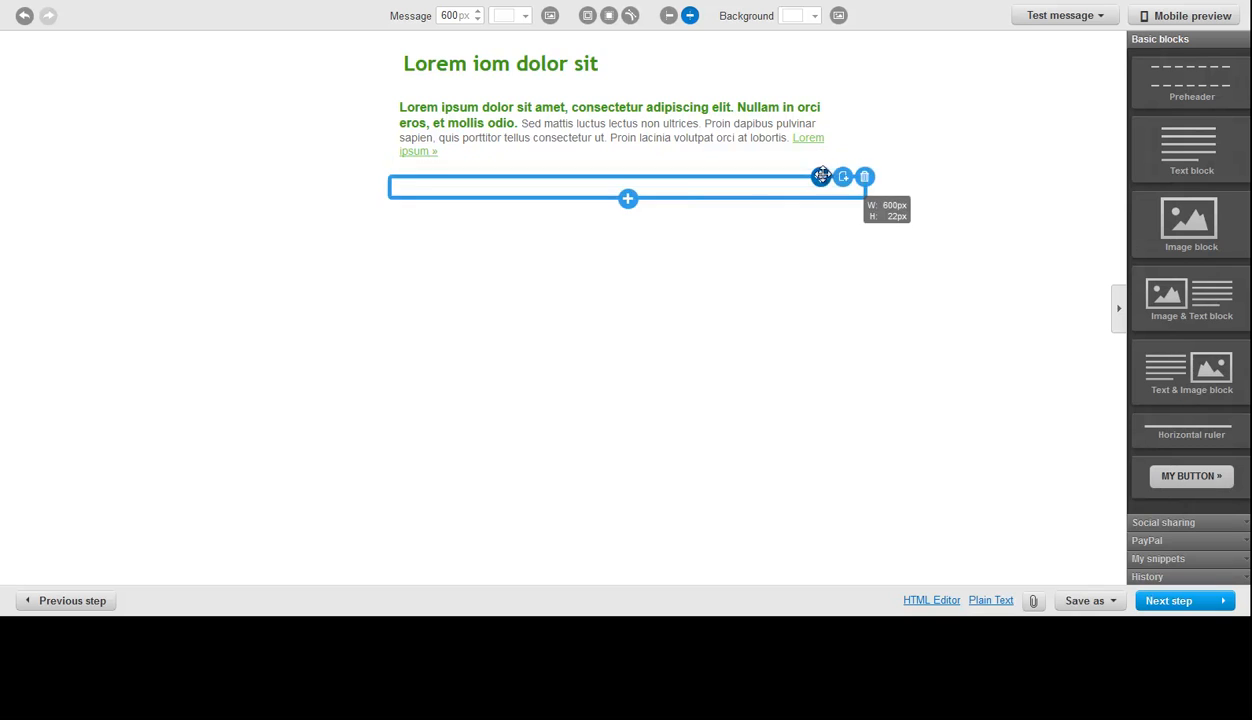
{"action": "left_click", "coordinate": [865, 178]}
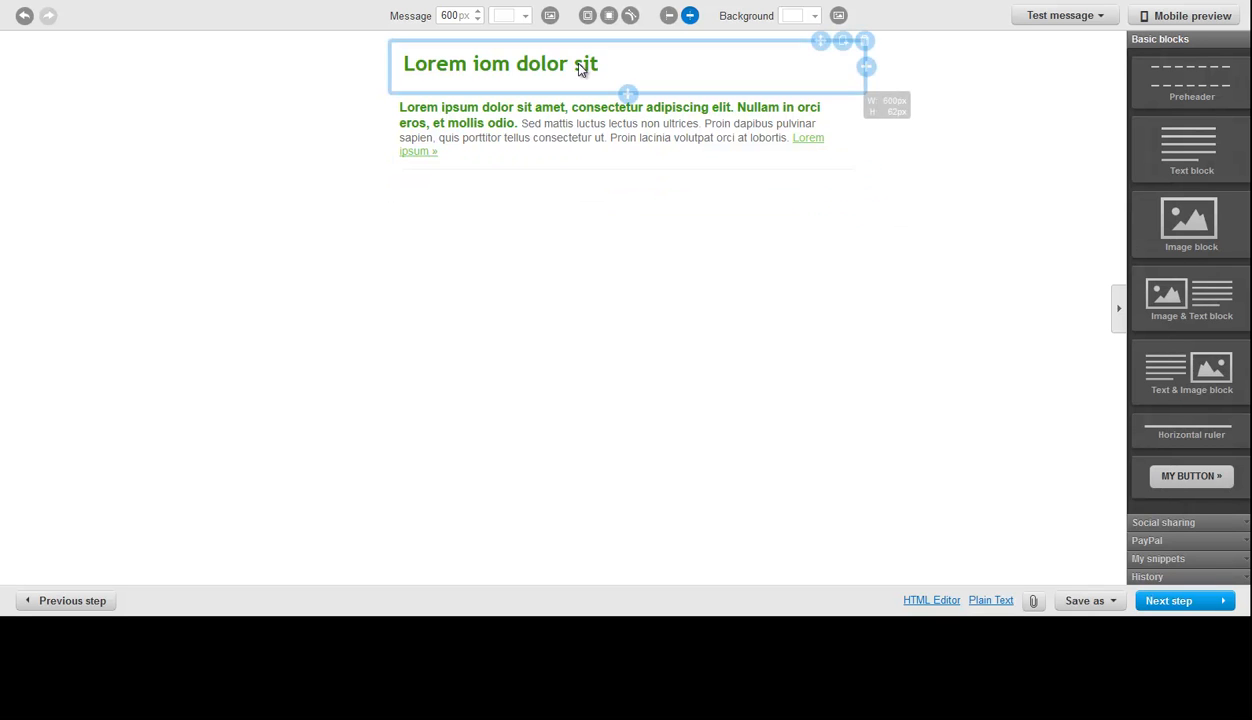
- Replace the email's heading text with "WELCOME TO OUR SITE!"
{"action": "left_click", "coordinate": [620, 66]}
{"action": "left_click_drag", "start_coordinate": [612, 64], "coordinate": [400, 60]}
{"action": "type", "text": "WE"}
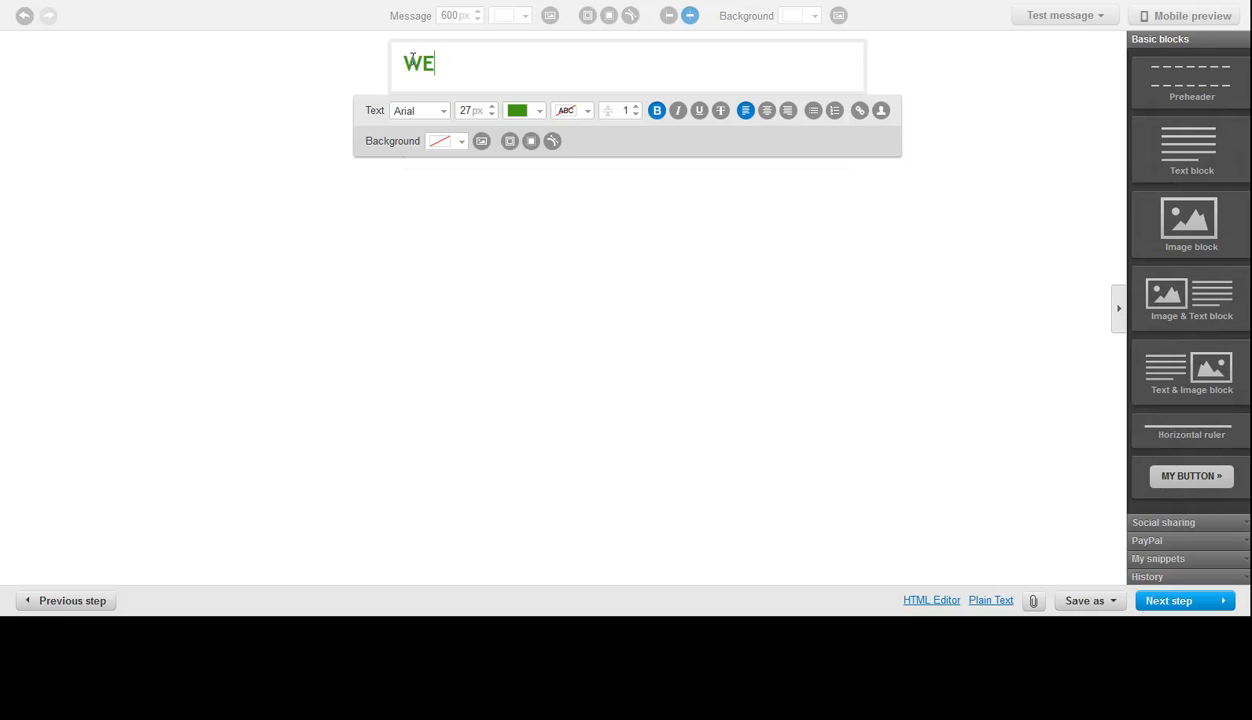
{"action": "type", "text": "LCOME TO YOU"}
{"action": "key", "text": "BackSpace"}
{"action": "key", "text": "BackSpace"}
{"action": "key", "text": "BackSpace"}
{"action": "type", "text": "OU"}
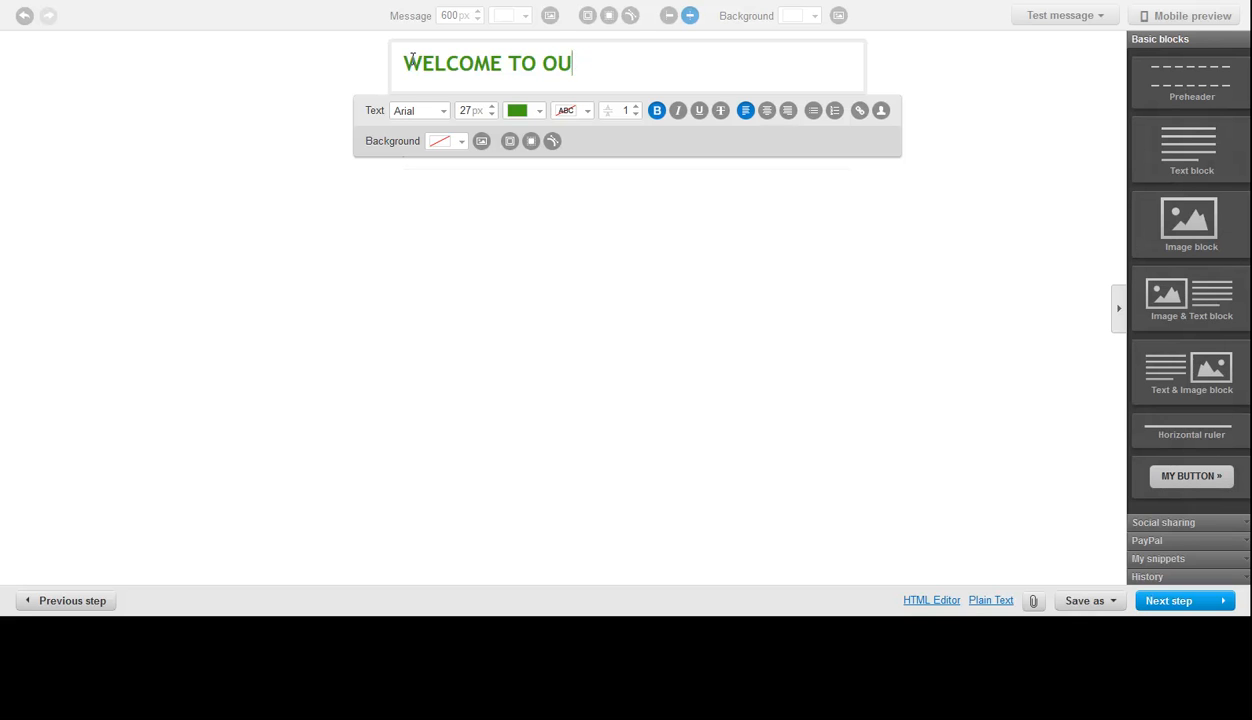
{"action": "type", "text": "R SITE@"}
{"action": "key", "text": "ctrl+a"}
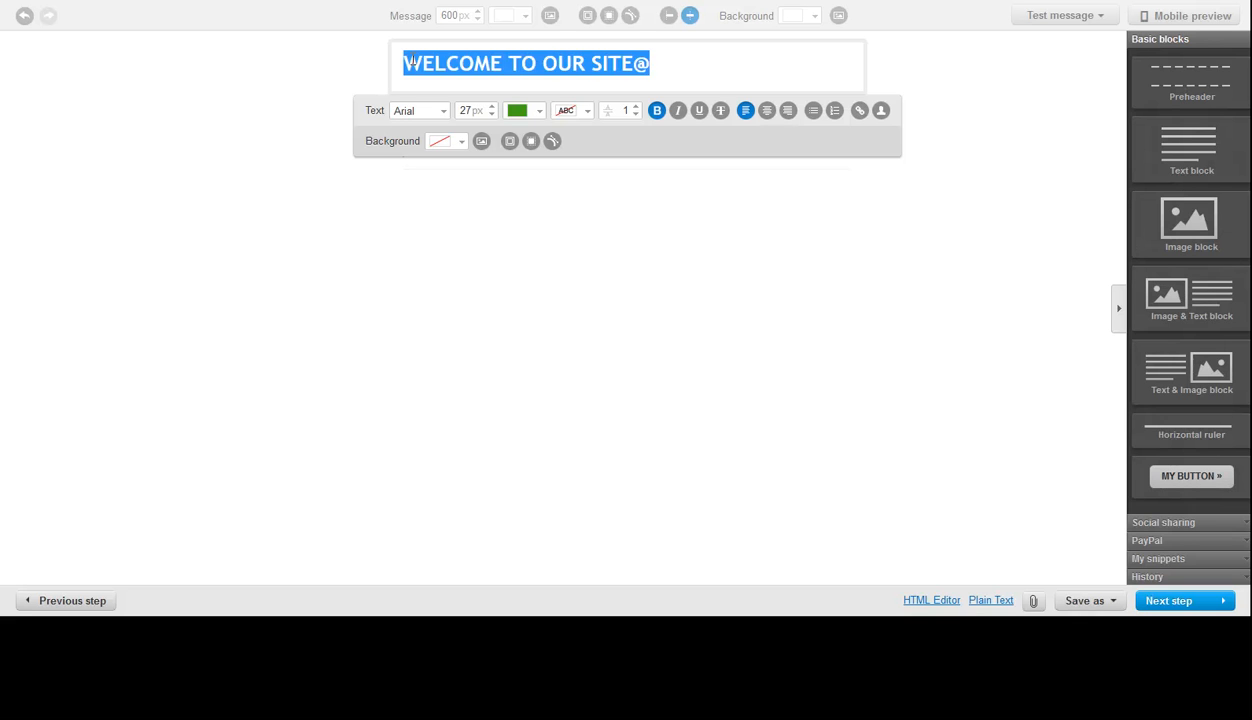
{"action": "key", "text": "Right"}
{"action": "key", "text": "shift+Left"}
{"action": "type", "text": "!"}
- Center the "WELCOME TO OUR SITE!" heading and finish editing its block
{"action": "key", "text": "ctrl+a"}
{"action": "left_click", "coordinate": [767, 111]}
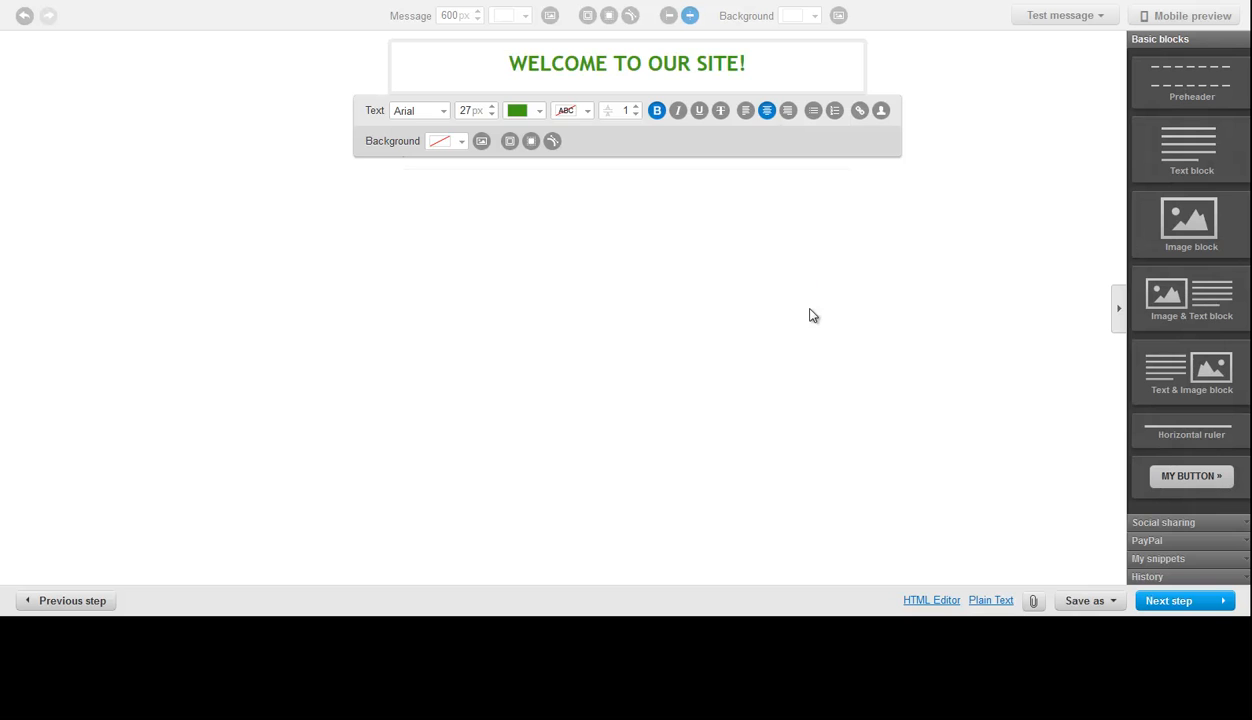
{"action": "left_click", "coordinate": [721, 170]}
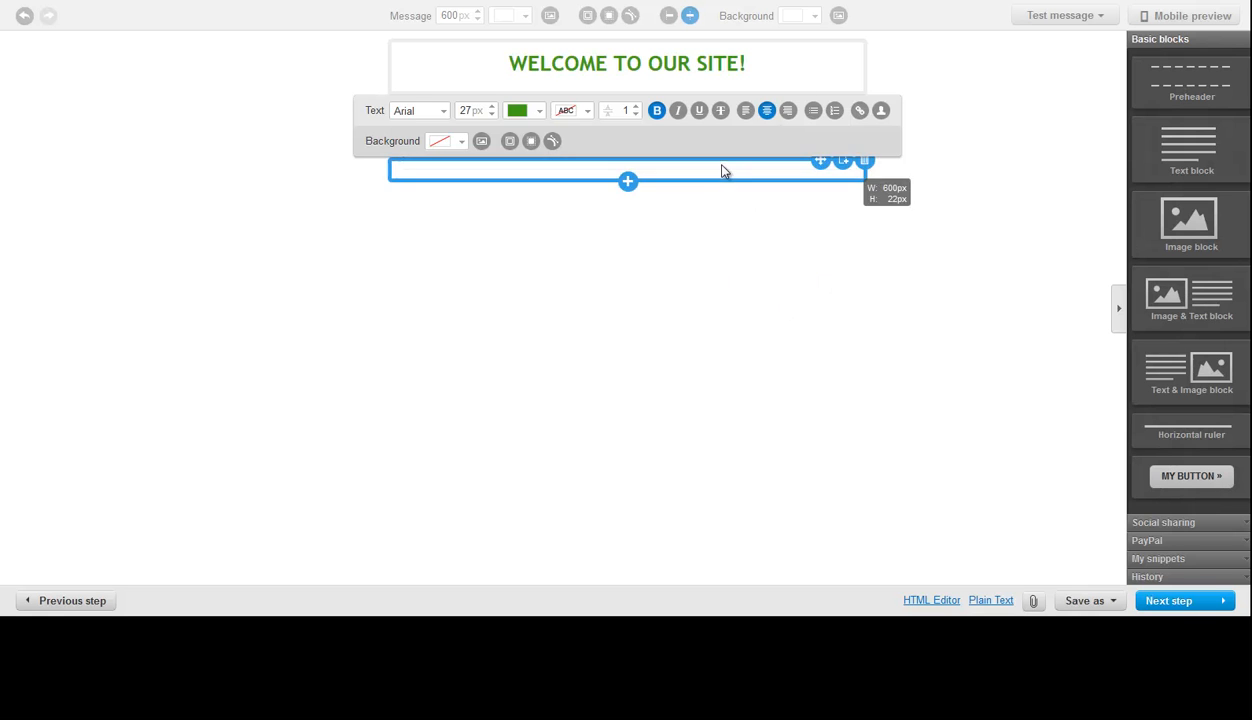
{"action": "left_click", "coordinate": [456, 128]}
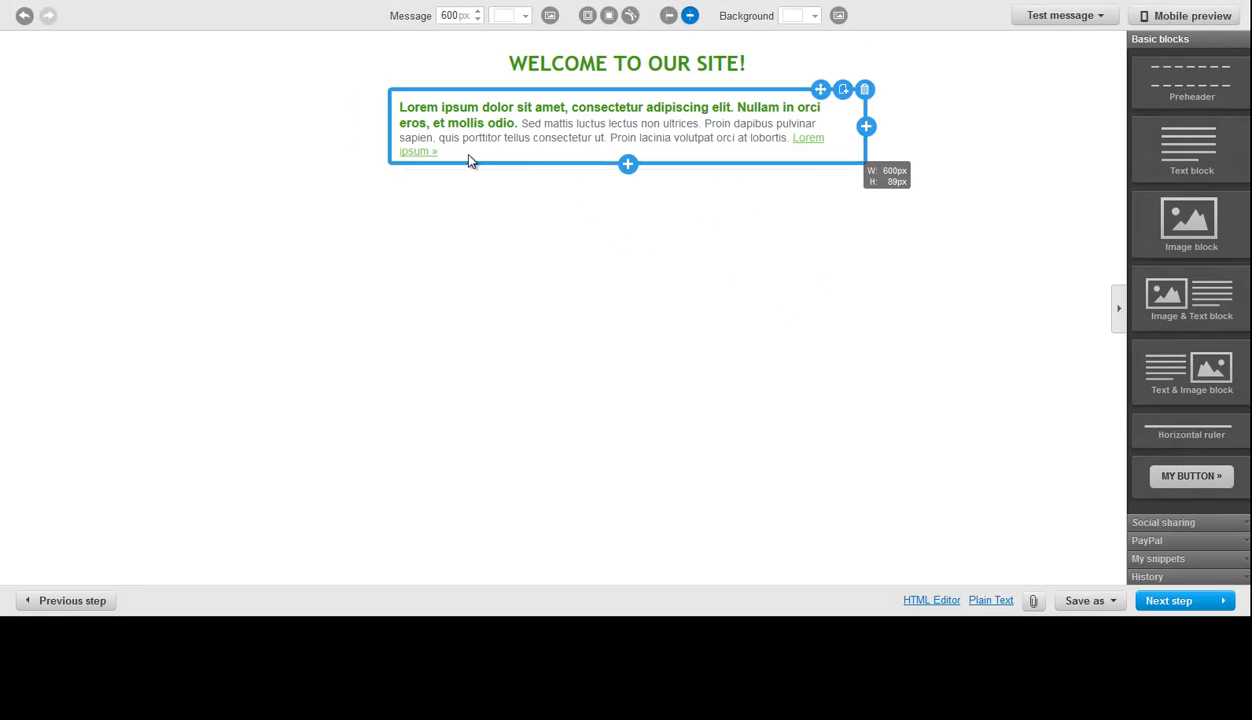
- Replace the paragraph below the heading with "A big welcome, thank you for joining!"
{"action": "left_click", "coordinate": [422, 122]}
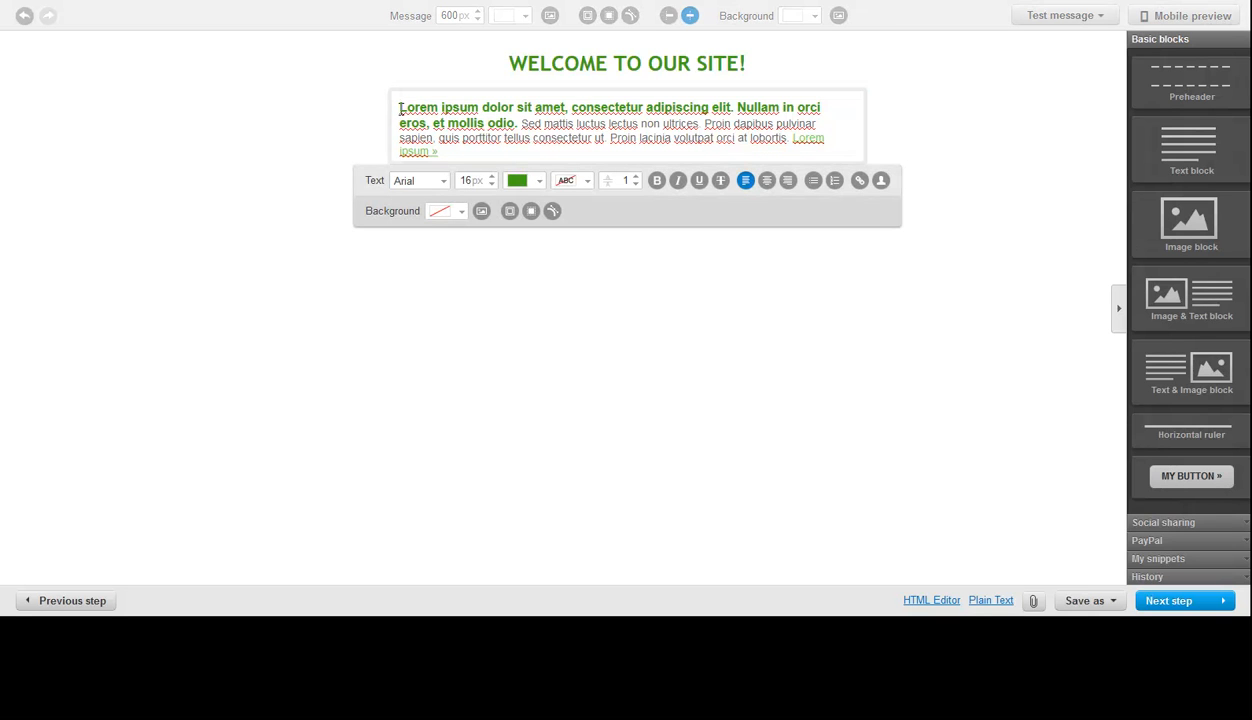
{"action": "left_click_drag", "start_coordinate": [396, 106], "coordinate": [597, 163]}
{"action": "type", "text": "A bi"}
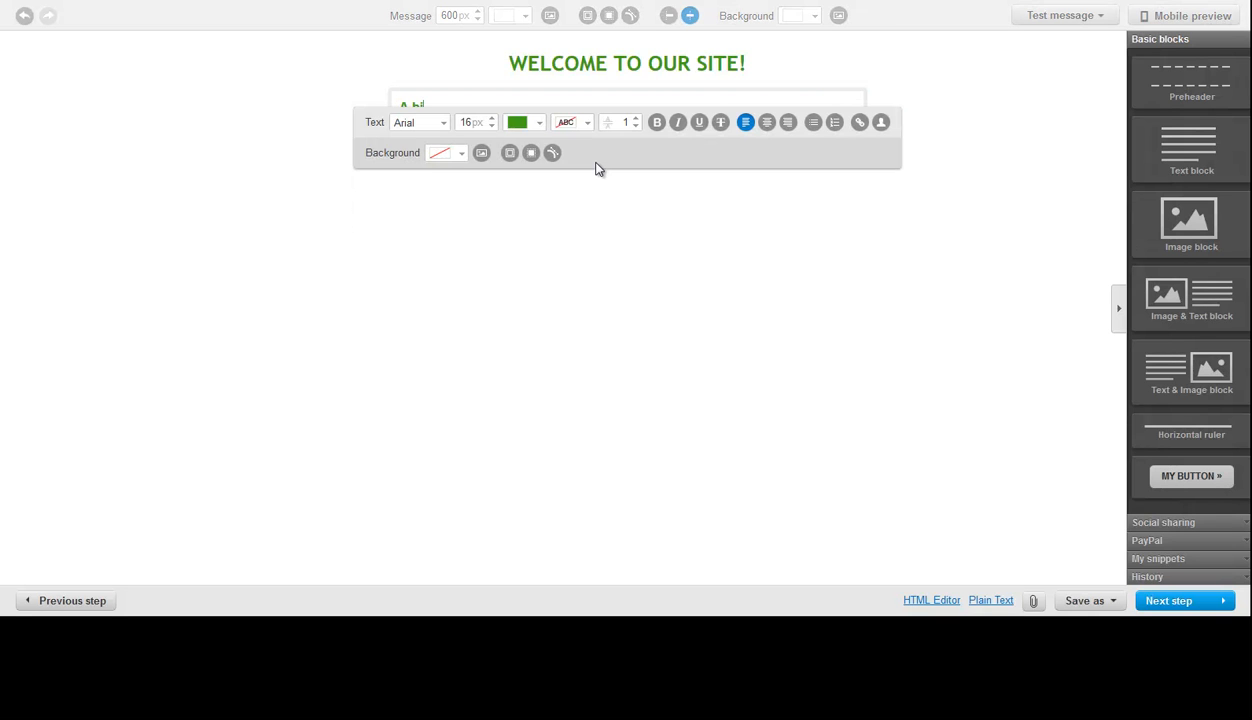
{"action": "type", "text": "g welcome, thank you for joining!"}
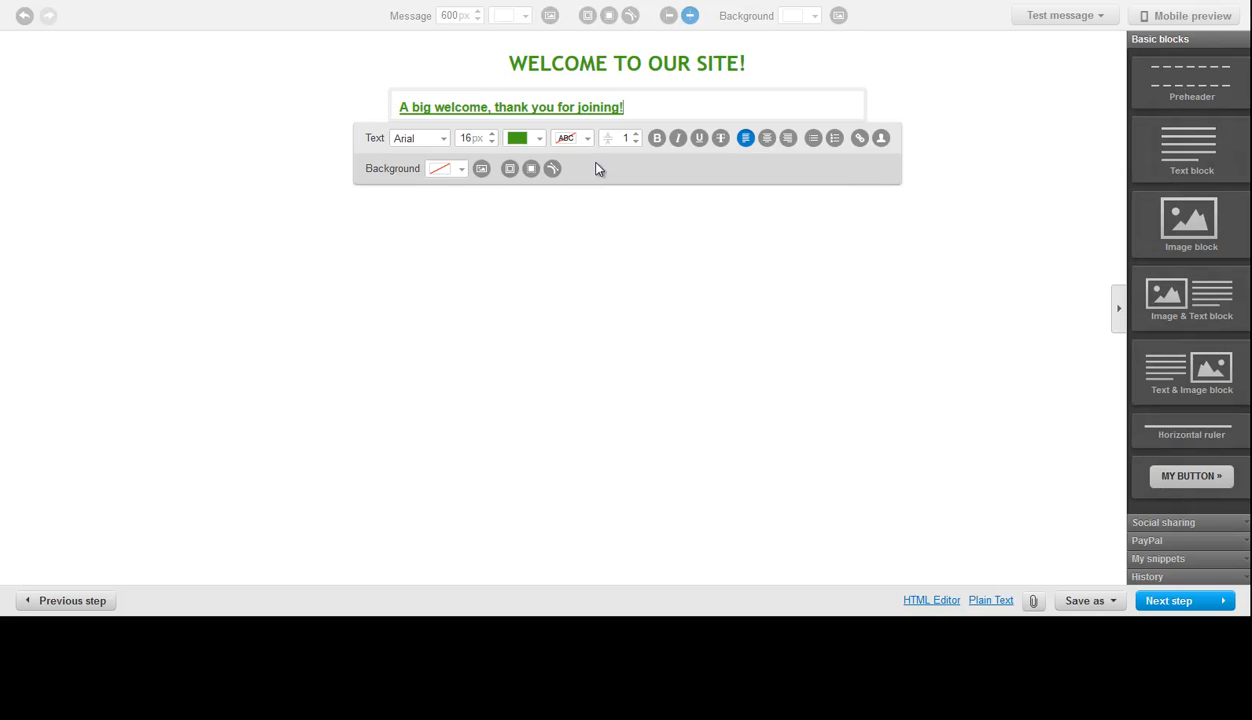
- Center the thank-you line, remove its bold and underline formatting, and finish editing the block
{"action": "key", "text": "ctrl+a"}
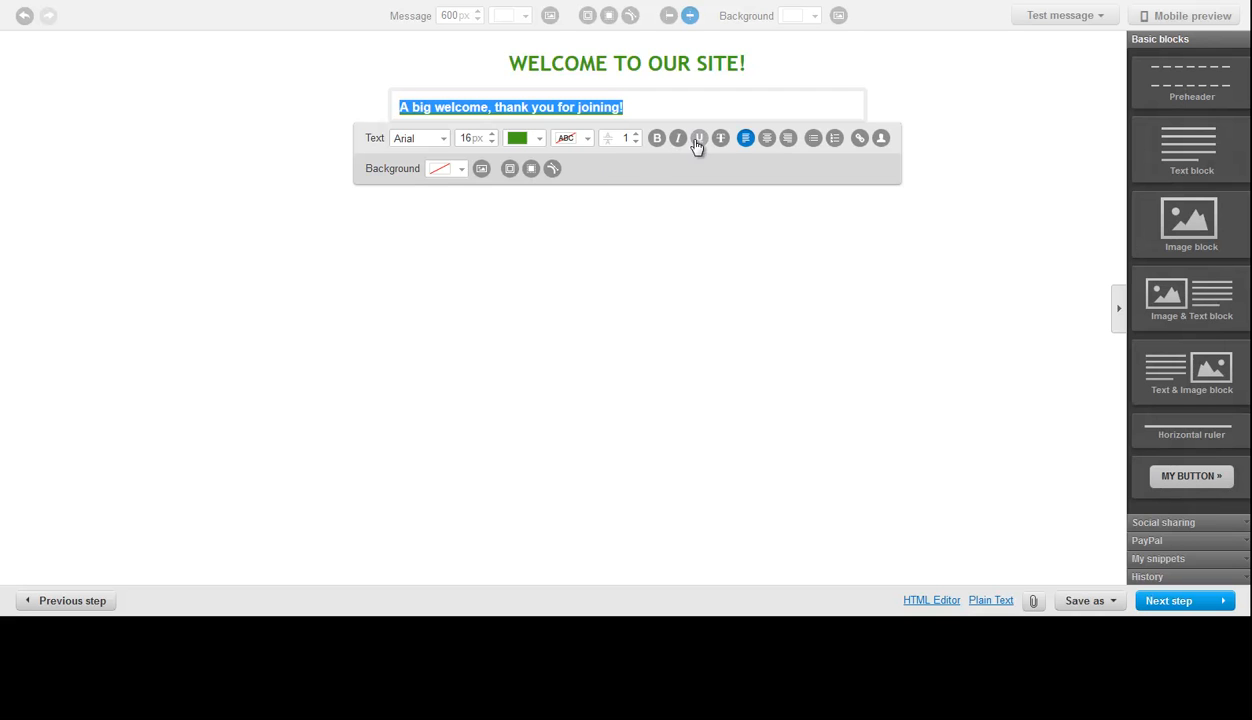
{"action": "left_click", "coordinate": [766, 139]}
{"action": "left_click", "coordinate": [760, 107]}
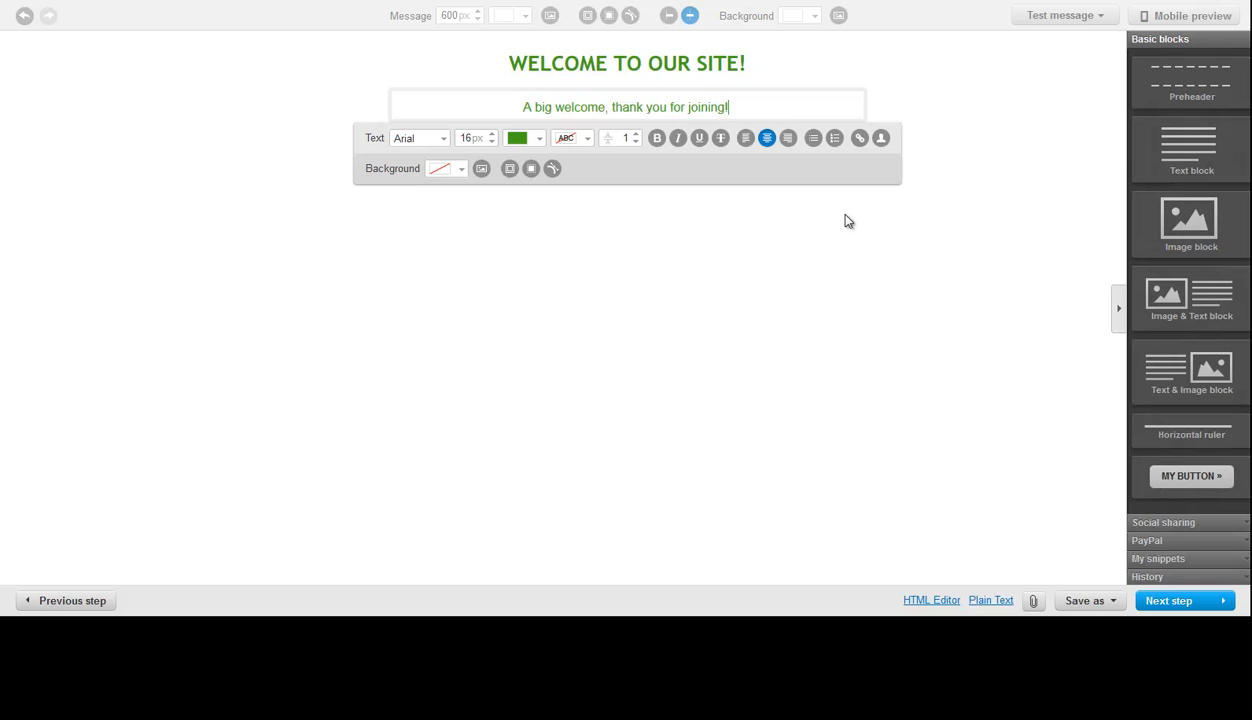
{"action": "left_click", "coordinate": [922, 74]}
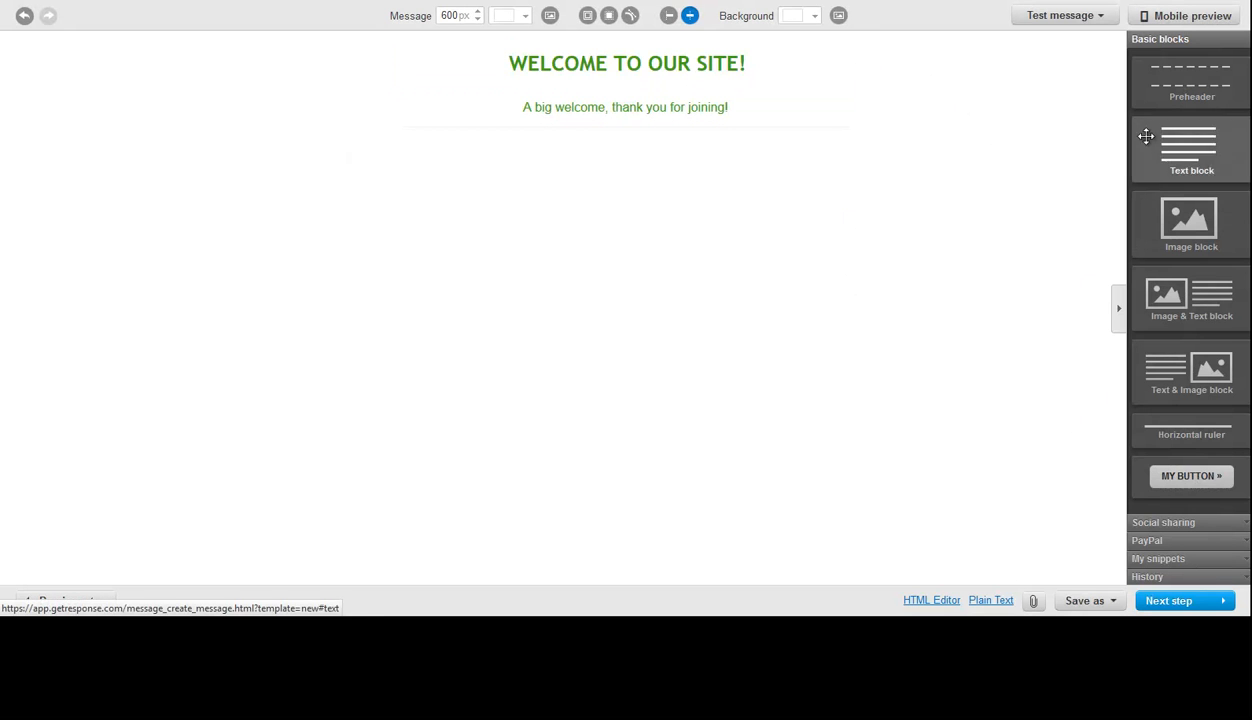
- Add a text block below the ruler, insert a button under its text, and place an image block beneath it
{"action": "left_click_drag", "start_coordinate": [1200, 162], "coordinate": [601, 131]}
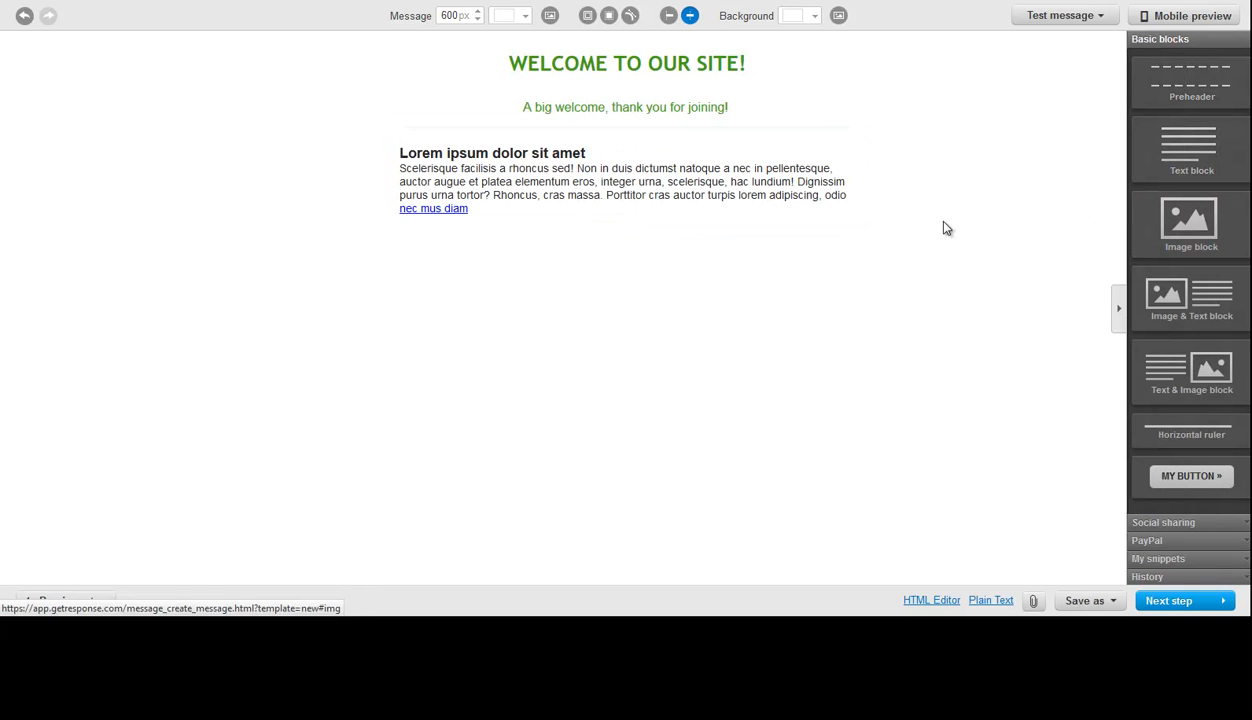
{"action": "left_click_drag", "start_coordinate": [1190, 476], "coordinate": [559, 217]}
{"action": "left_click_drag", "start_coordinate": [1178, 236], "coordinate": [566, 279]}
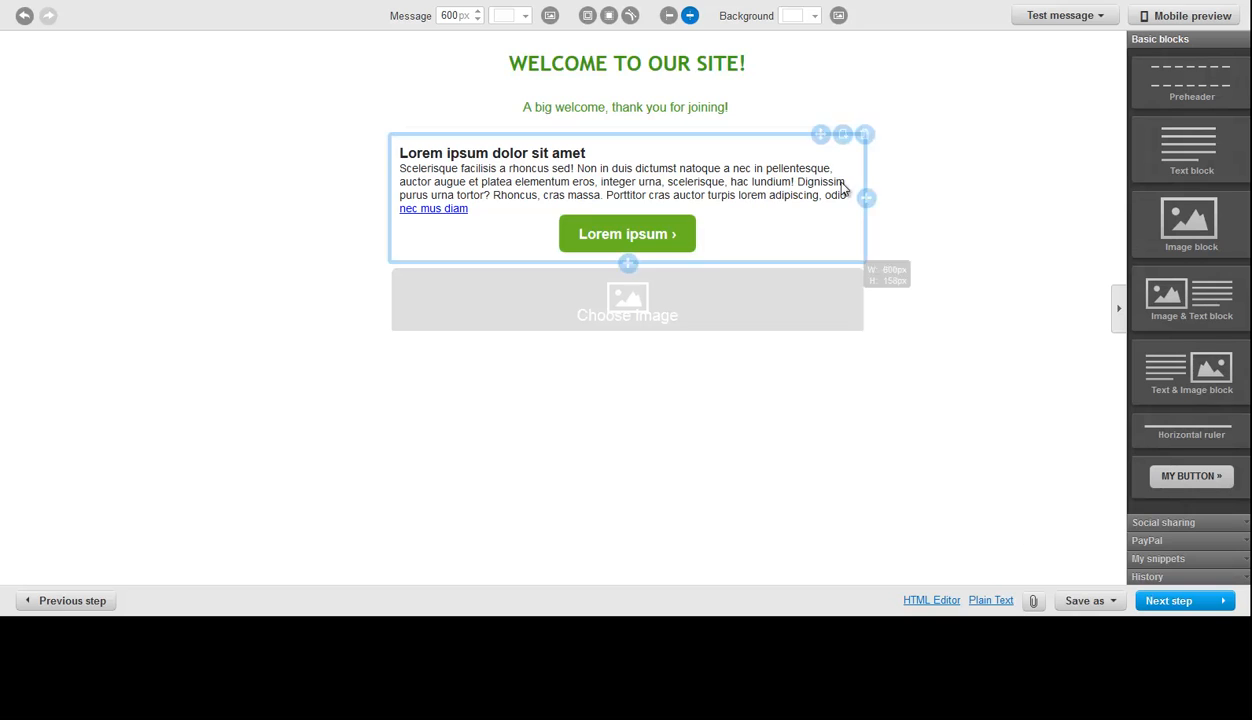
{"action": "left_click", "coordinate": [780, 176]}
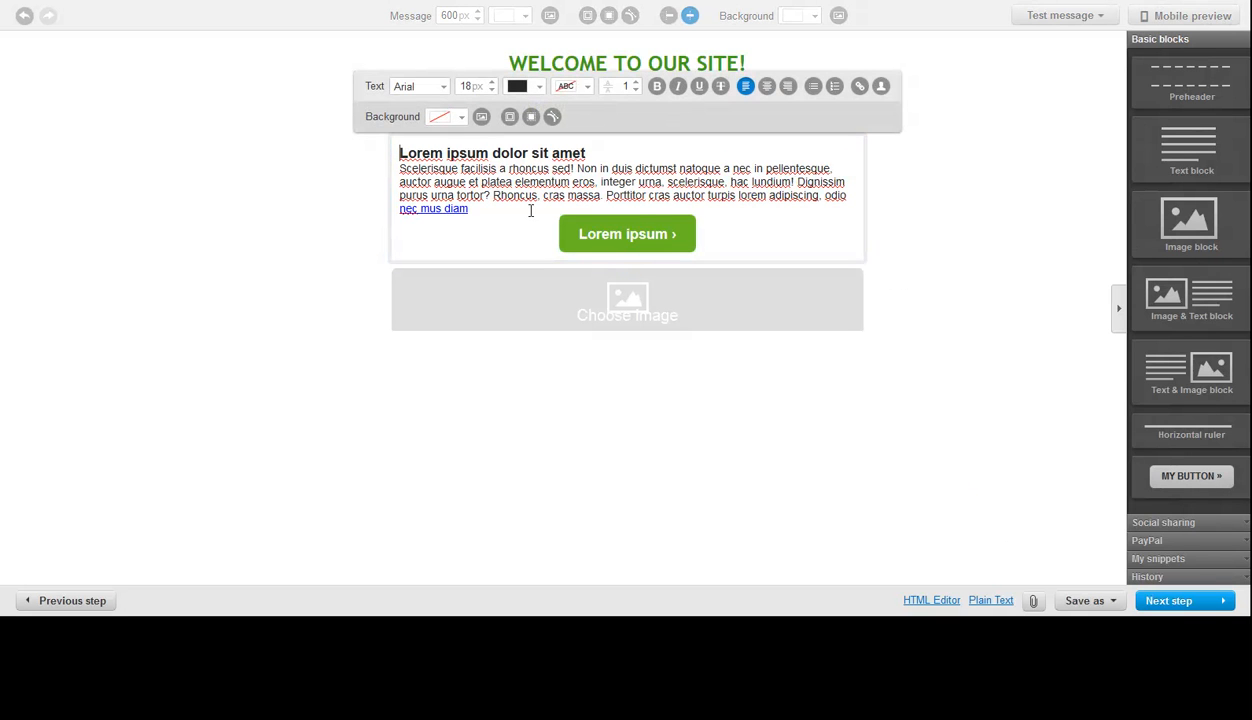
{"action": "left_click", "coordinate": [915, 228]}
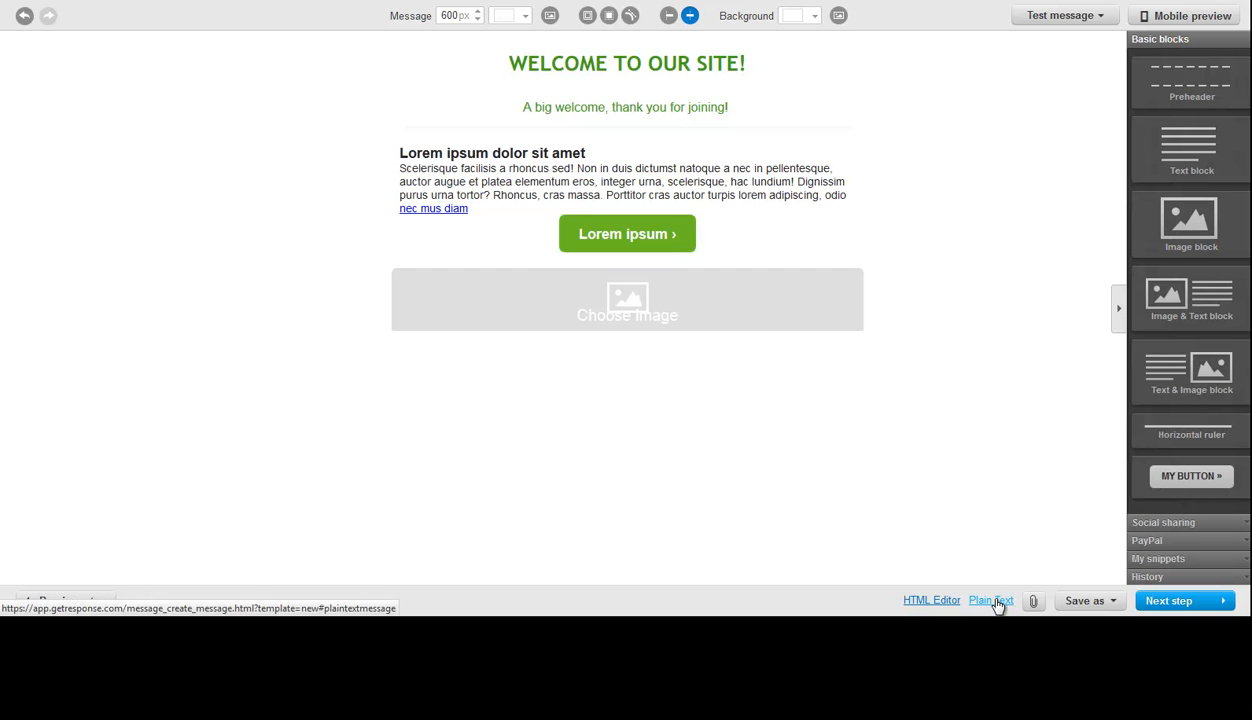
{"action": "left_click", "coordinate": [755, 101]}
{"action": "left_click_drag", "start_coordinate": [755, 101], "coordinate": [516, 105]}
{"action": "key", "text": "ctrl+c"}
{"action": "left_click", "coordinate": [1060, 162]}
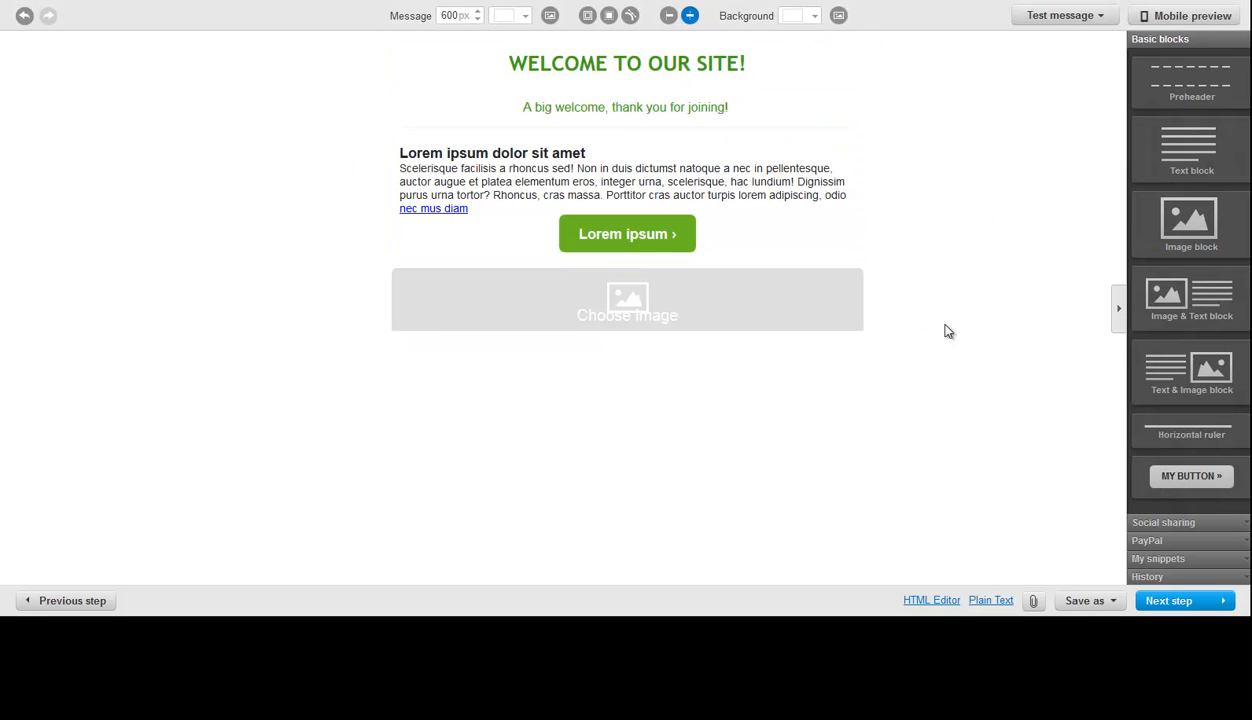
- Add "A big welcome, thank you for joining!" as the plain text version of the email
{"action": "left_click", "coordinate": [987, 600]}
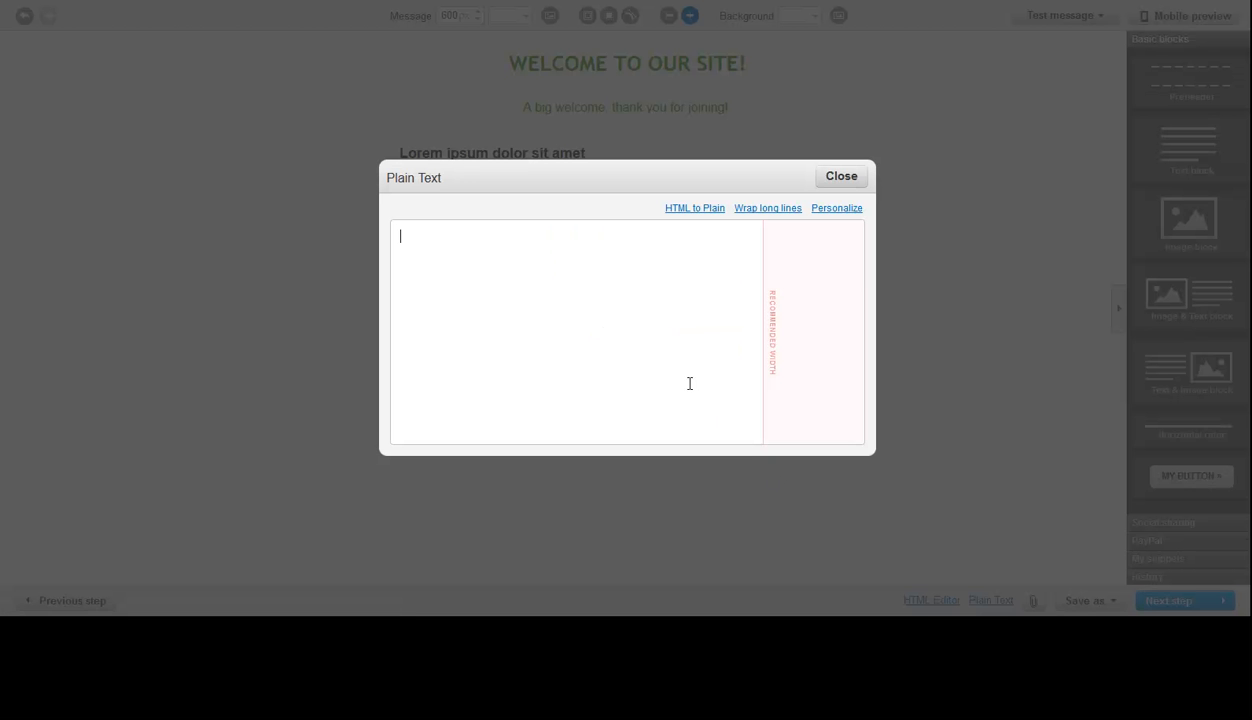
{"action": "key", "text": "ctrl+v"}
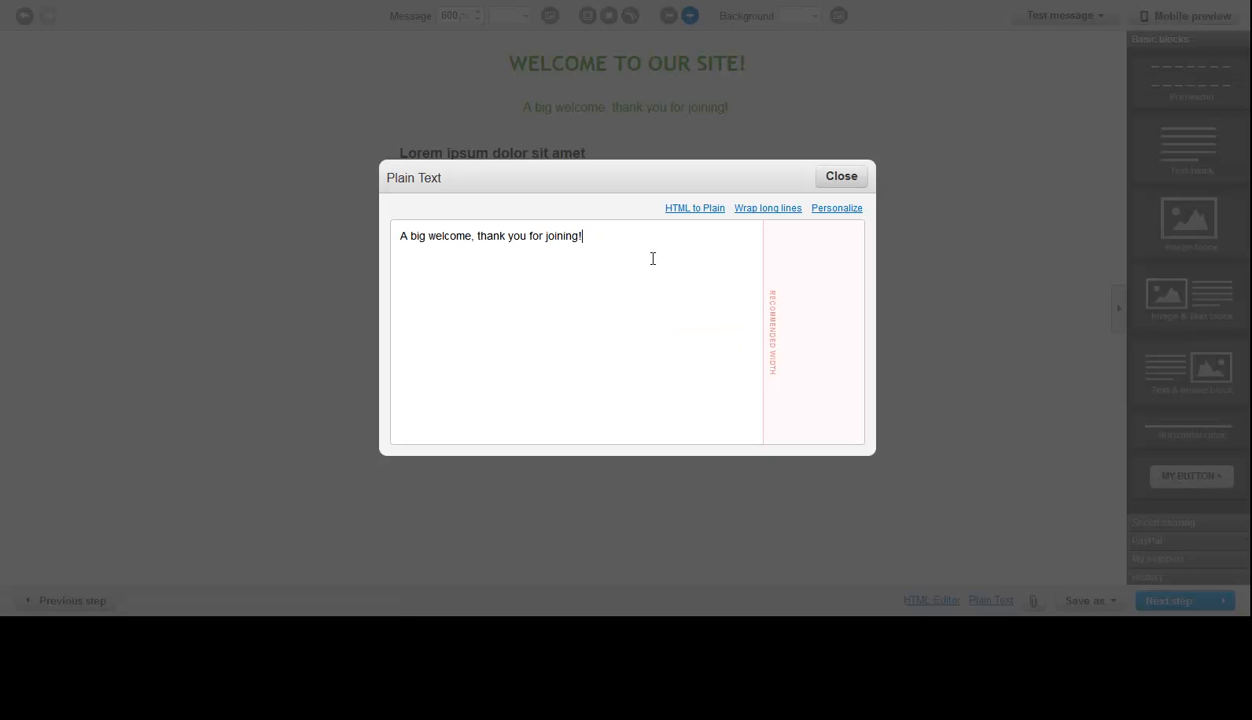
{"action": "left_click", "coordinate": [850, 178]}
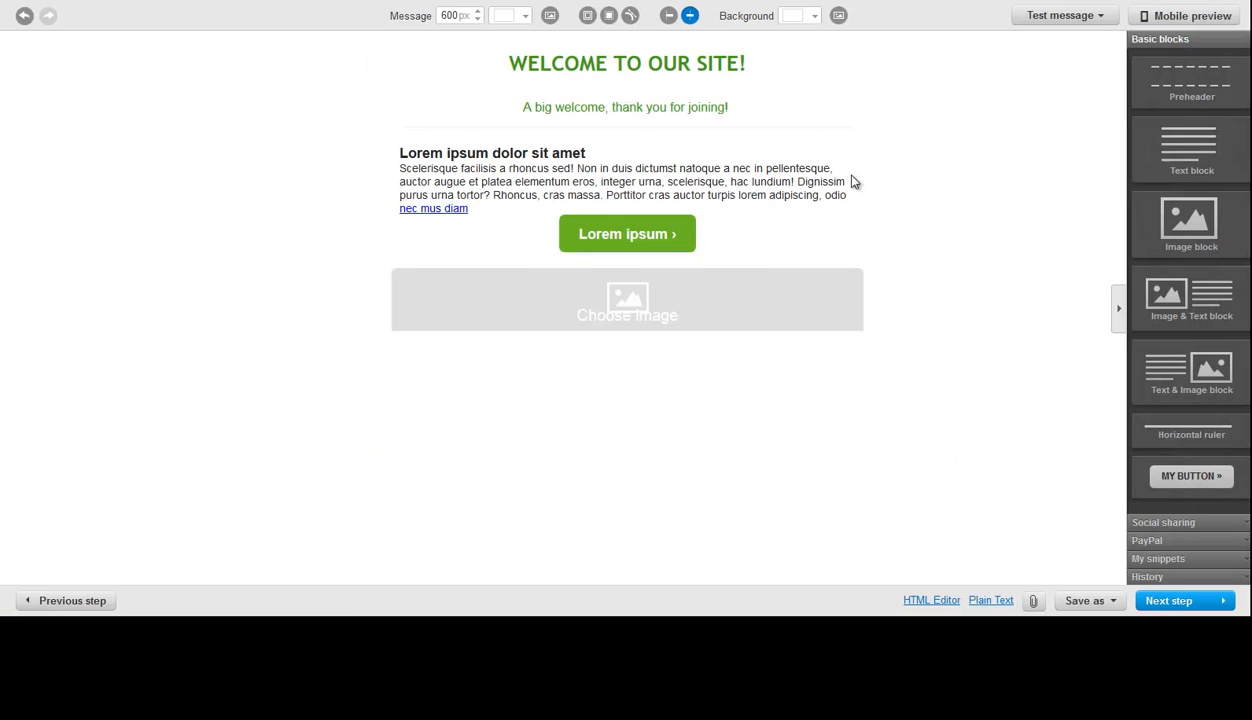
- Publish the "Welcome to our program" autoresponder with the finished email and show the campaign's autoresponders as a list
{"action": "left_click", "coordinate": [1170, 601]}
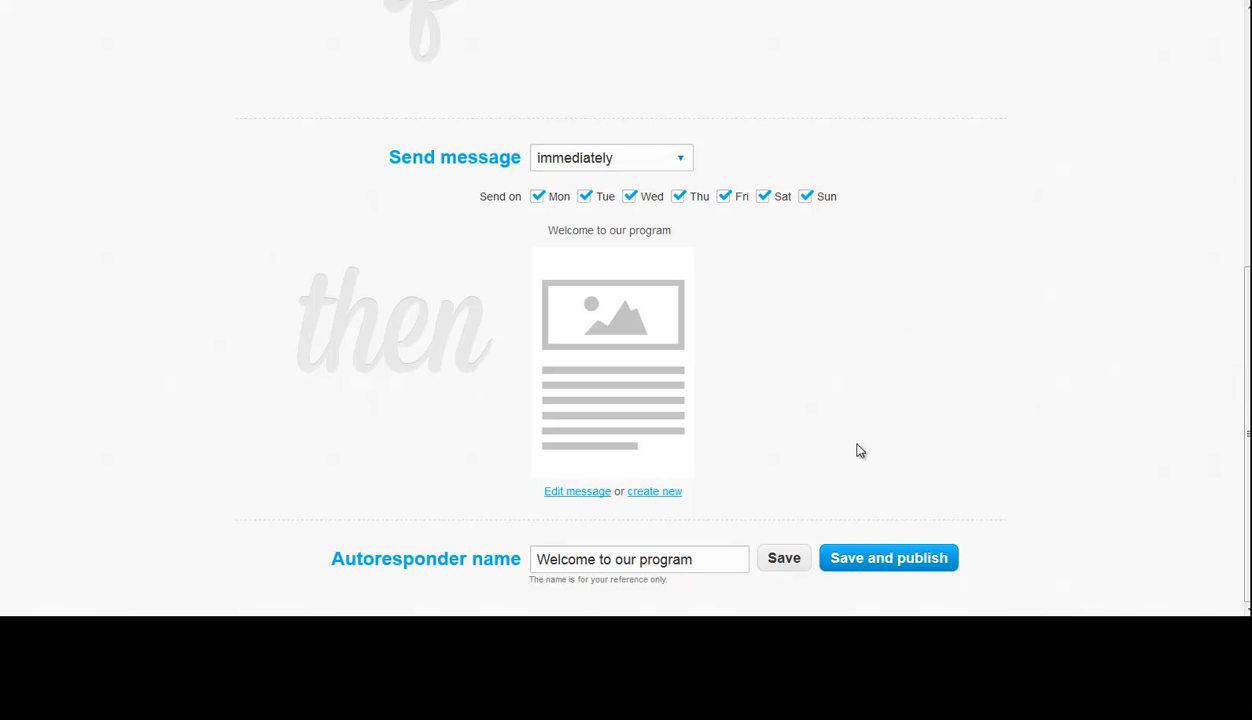
{"action": "left_click", "coordinate": [897, 566]}
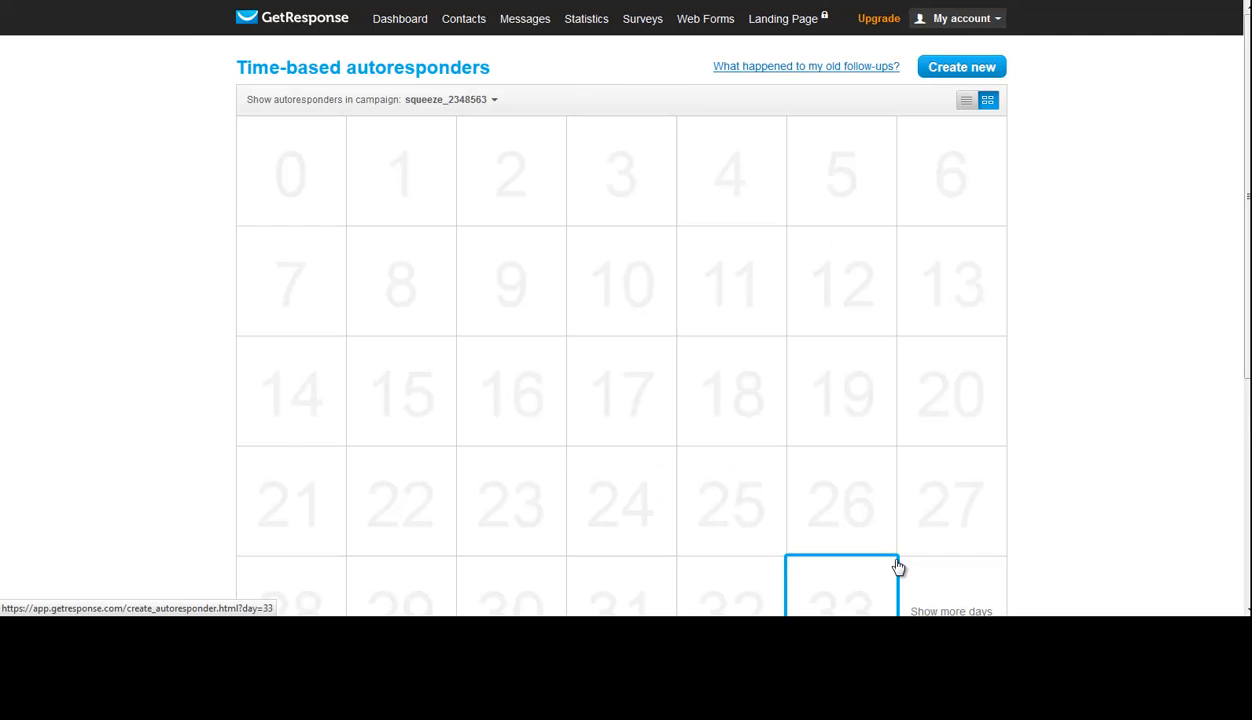
{"action": "left_click", "coordinate": [968, 103]}
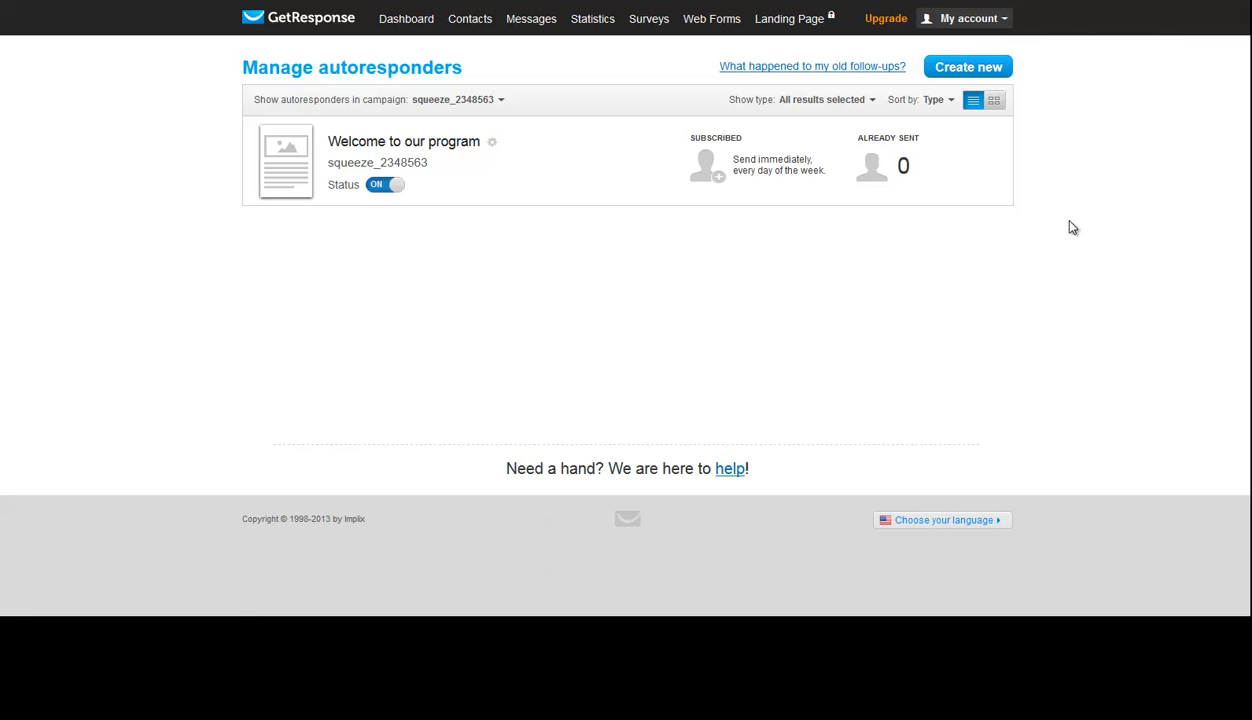
- Create a new time-based autoresponder in campaign squeeze_2348563 and set its sending day to 1
{"action": "left_click", "coordinate": [998, 70]}
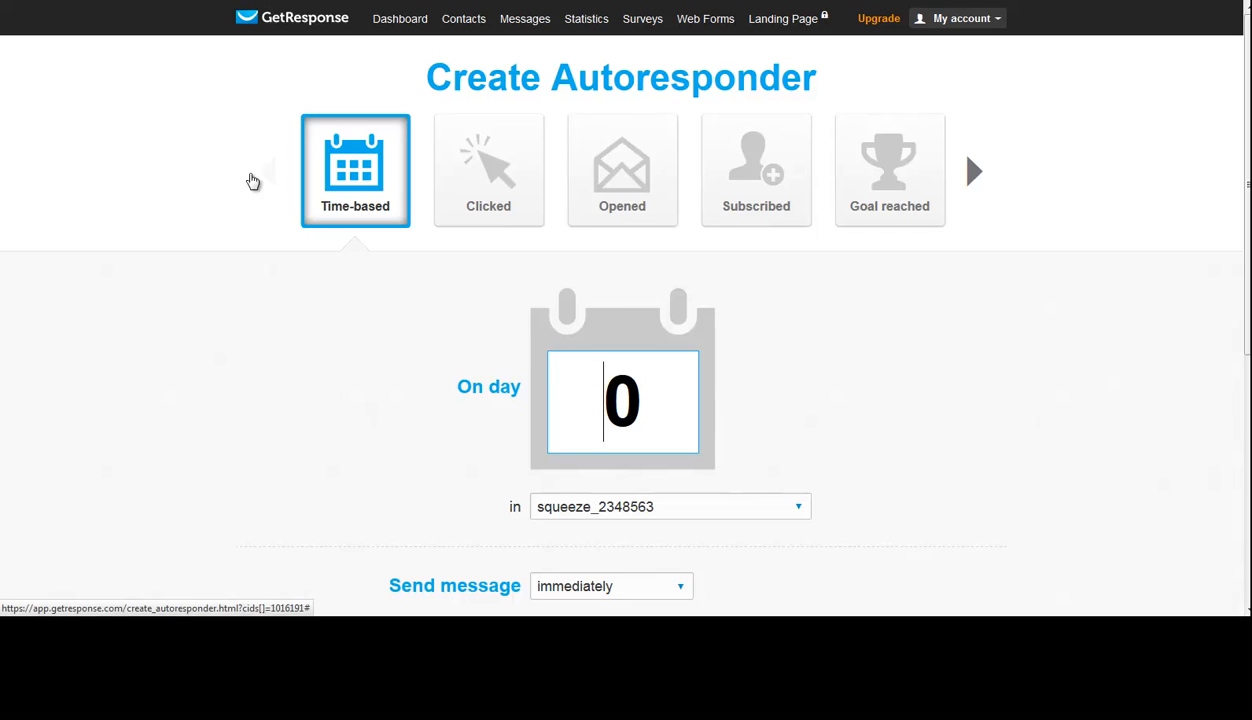
{"action": "scroll", "coordinate": [240, 237], "scroll_direction": "down", "scroll_amount": 3}
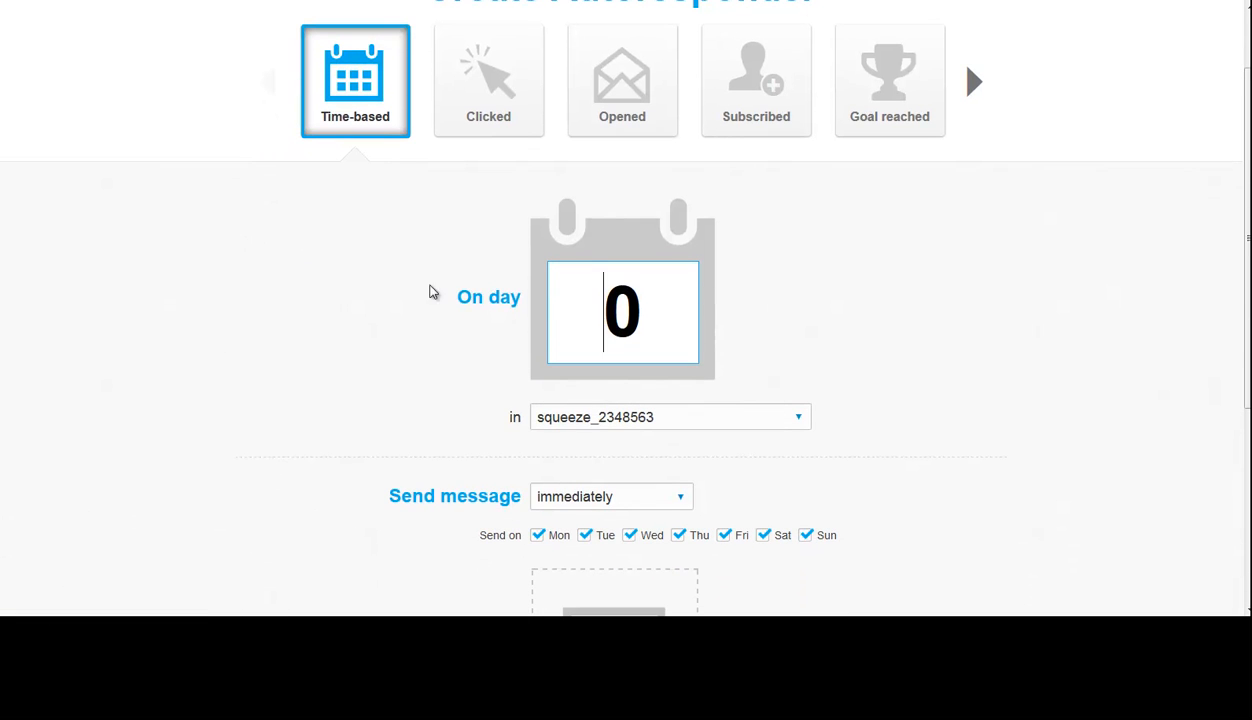
{"action": "left_click", "coordinate": [570, 305]}
{"action": "left_click_drag", "start_coordinate": [572, 300], "coordinate": [646, 307]}
{"action": "left_click", "coordinate": [660, 310]}
{"action": "double_click", "coordinate": [654, 313]}
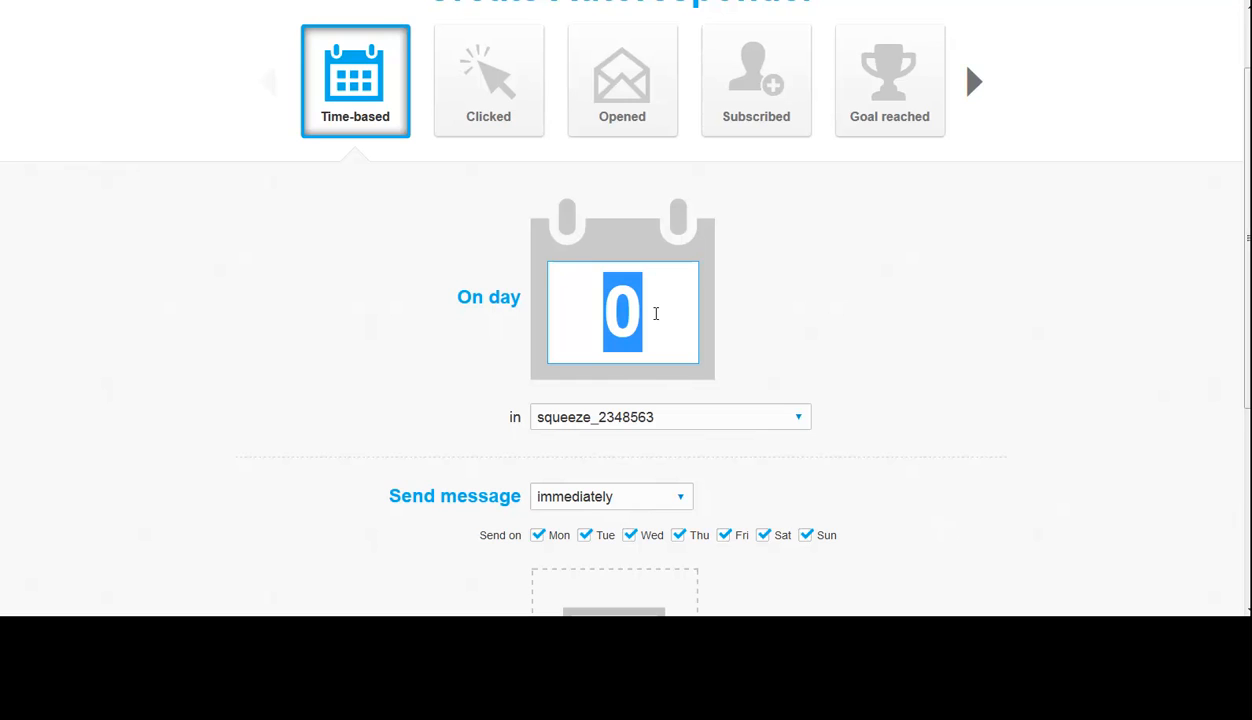
{"action": "type", "text": "1"}
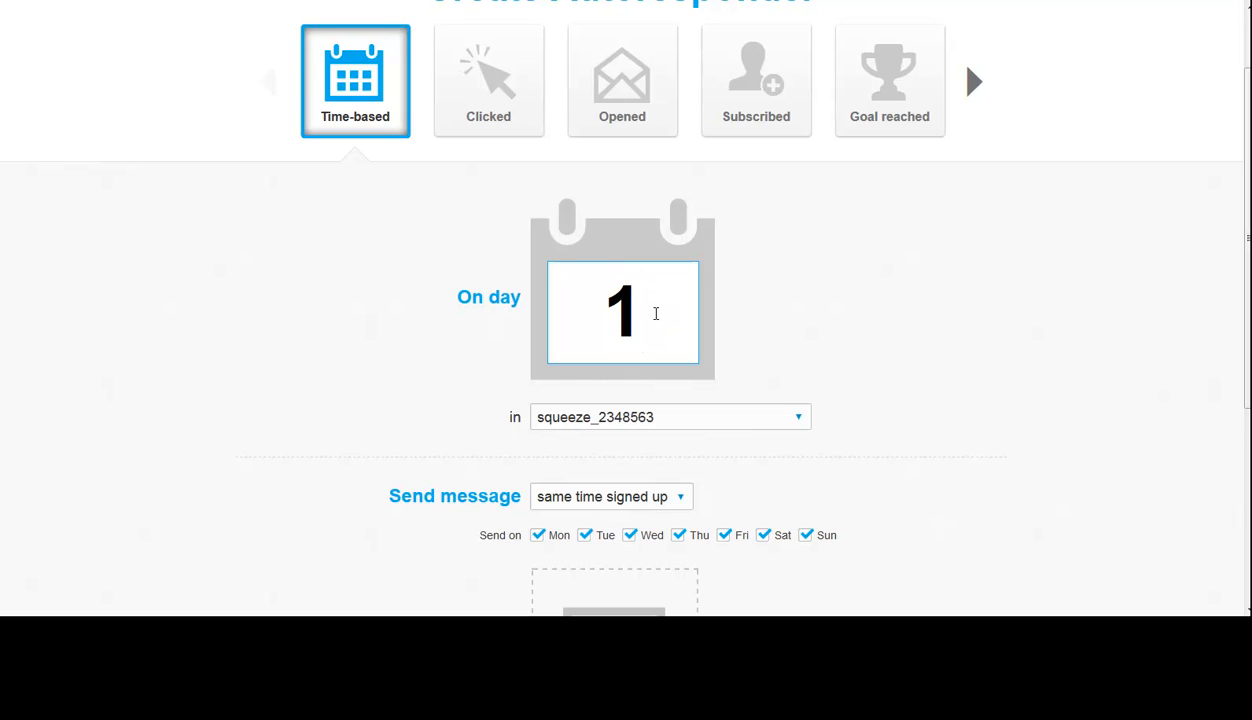
- Try day 2 as the autoresponder's sending day and set it back to 1
{"action": "double_click", "coordinate": [655, 313]}
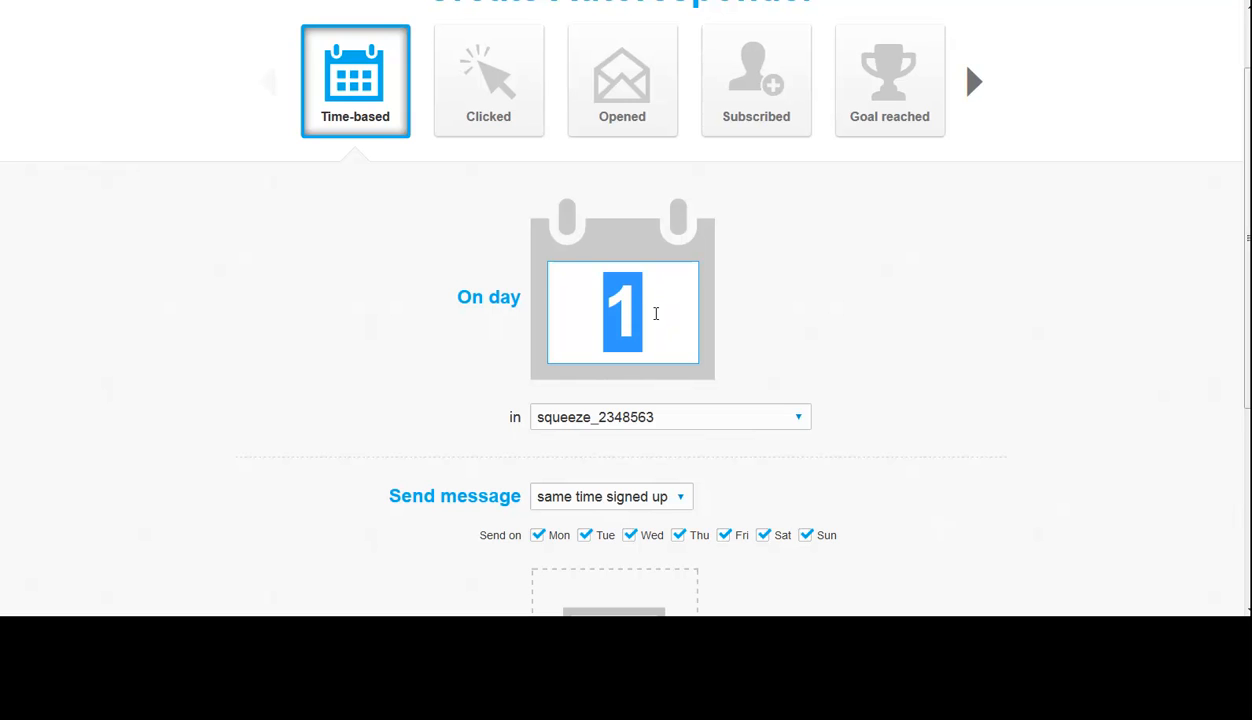
{"action": "type", "text": "2"}
{"action": "double_click", "coordinate": [655, 313]}
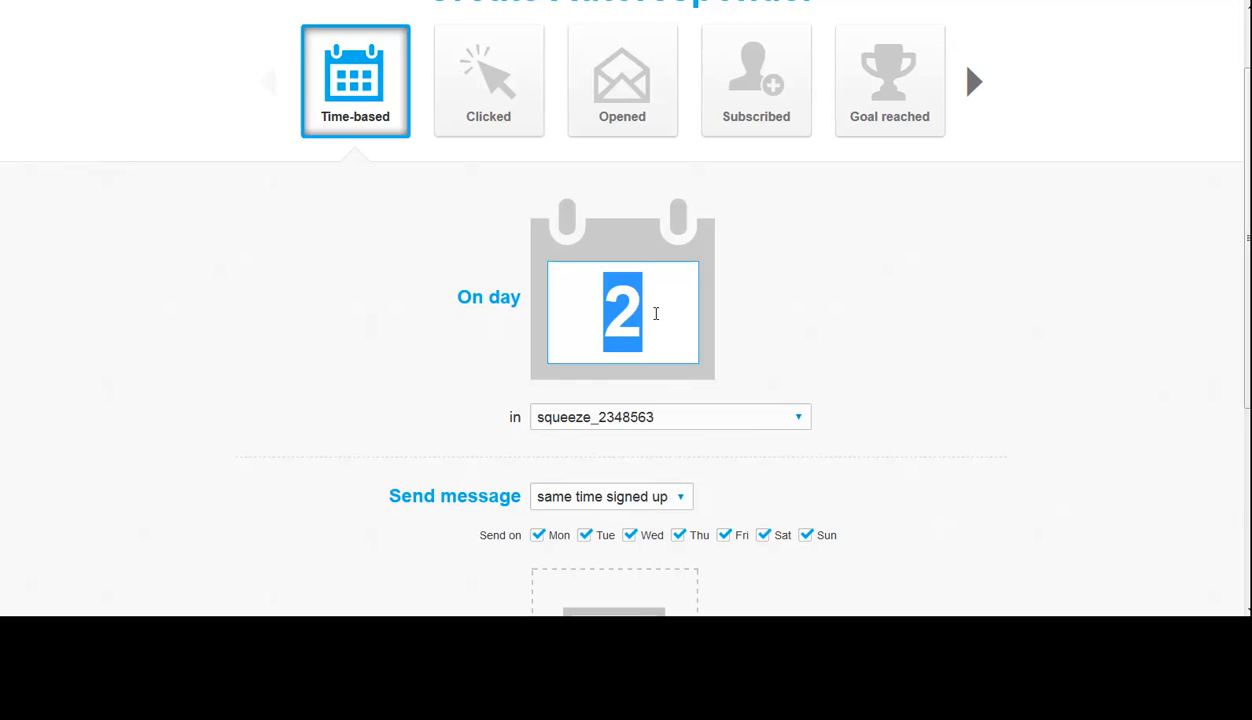
{"action": "type", "text": "1"}
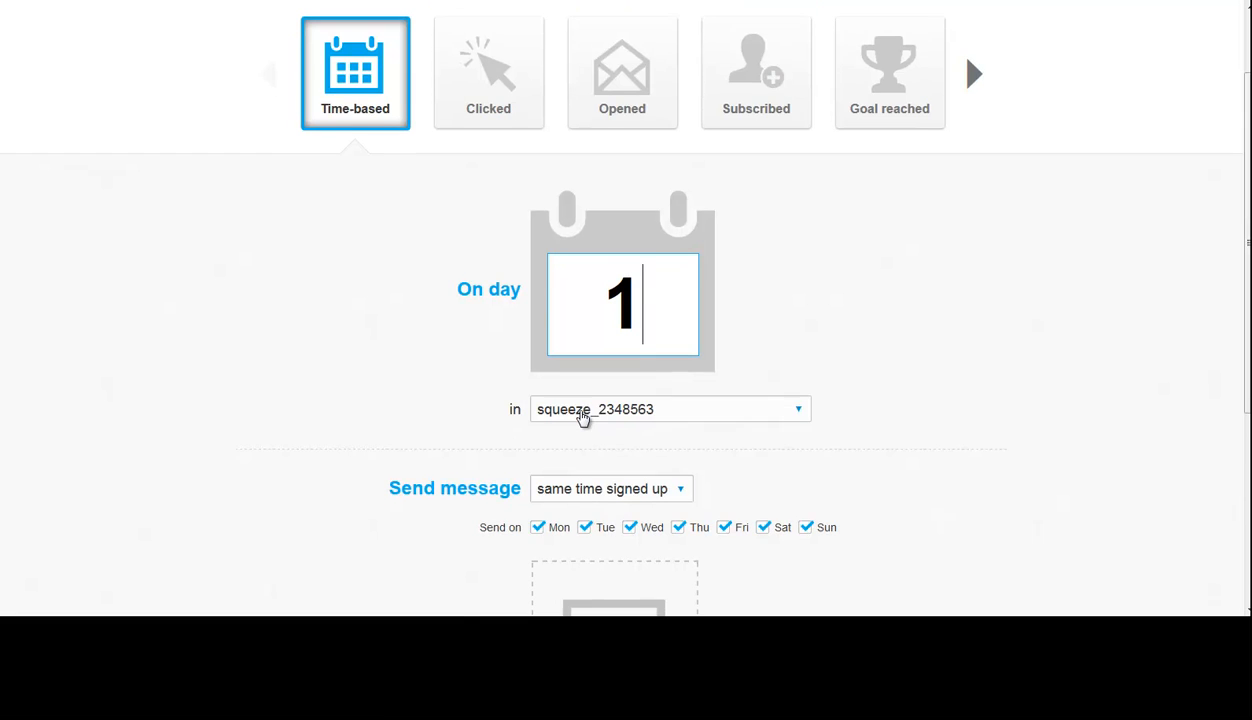
- Try the "exactly at" sending time for the message and return it to "same time signed up"
{"action": "scroll", "coordinate": [475, 363], "scroll_direction": "down", "scroll_amount": 3}
{"action": "scroll", "coordinate": [560, 230], "scroll_direction": "down", "scroll_amount": 1}
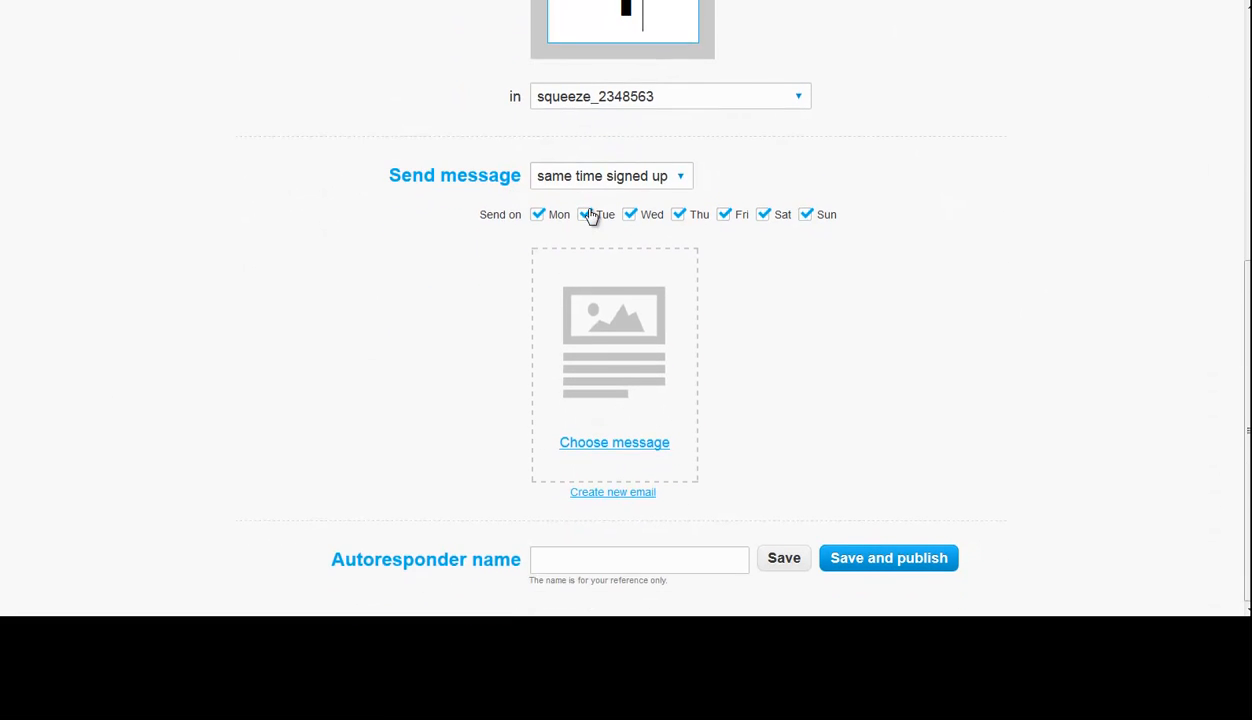
{"action": "left_click", "coordinate": [643, 182]}
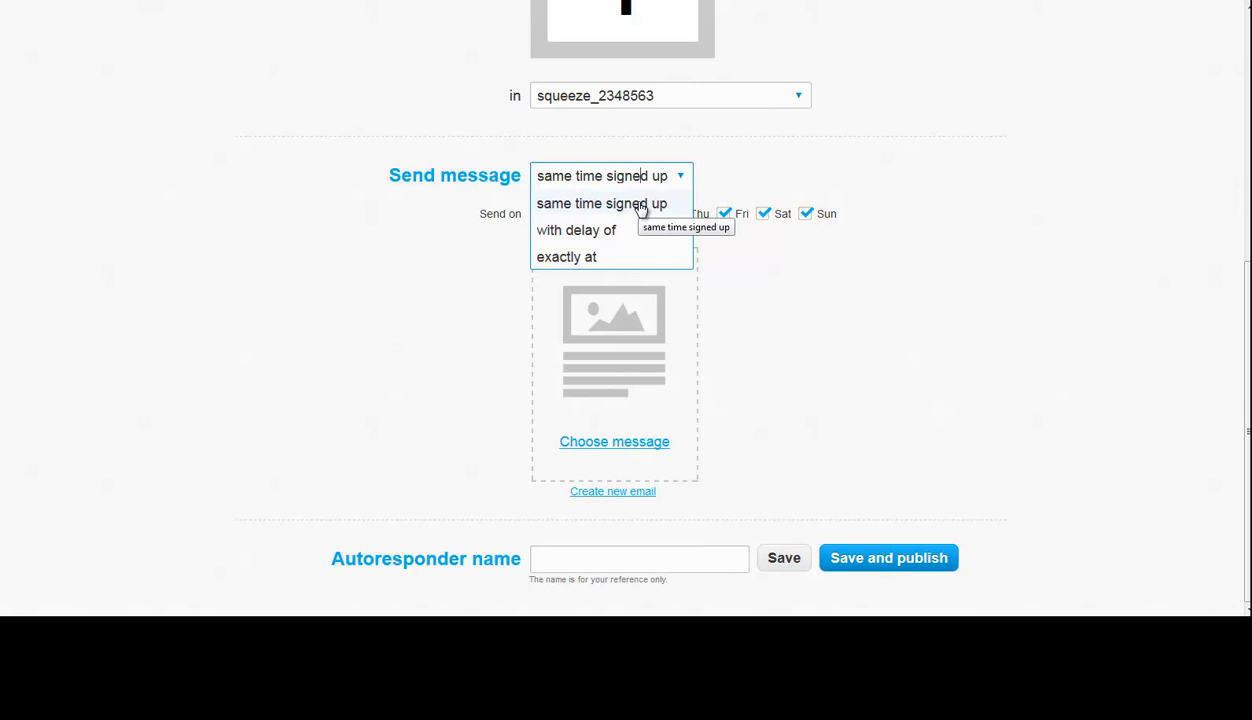
{"action": "left_click", "coordinate": [620, 260]}
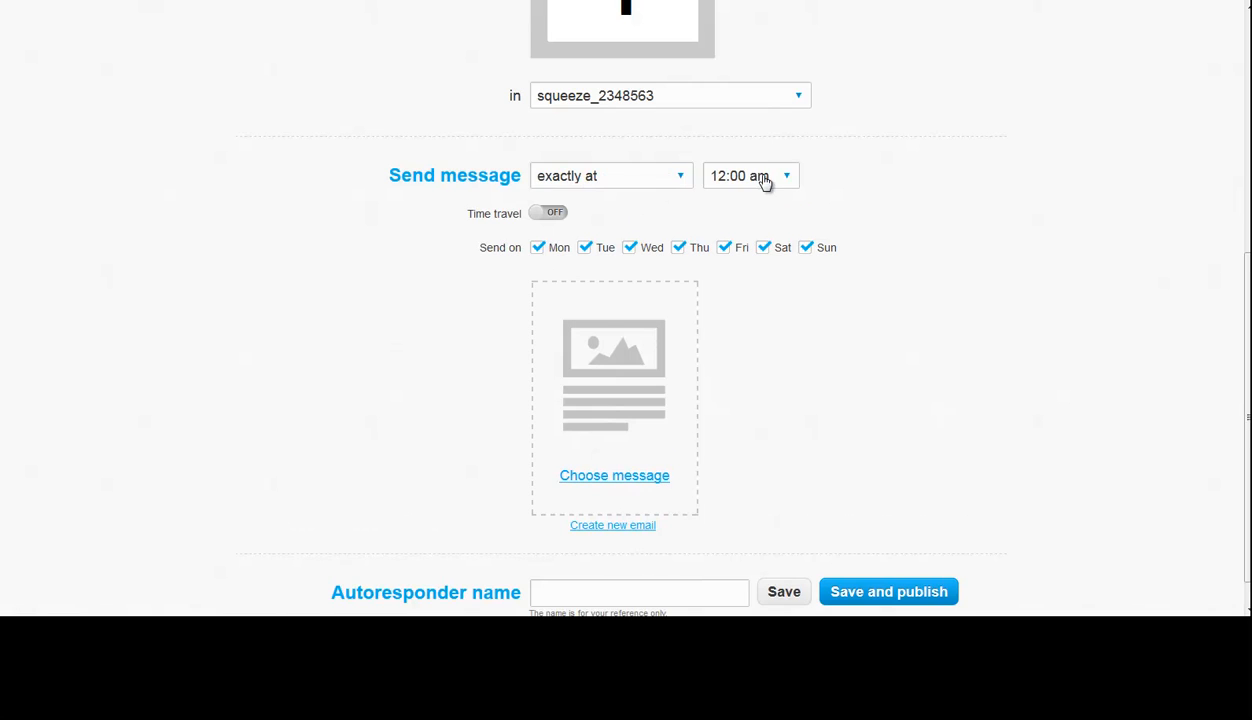
{"action": "left_click", "coordinate": [624, 180]}
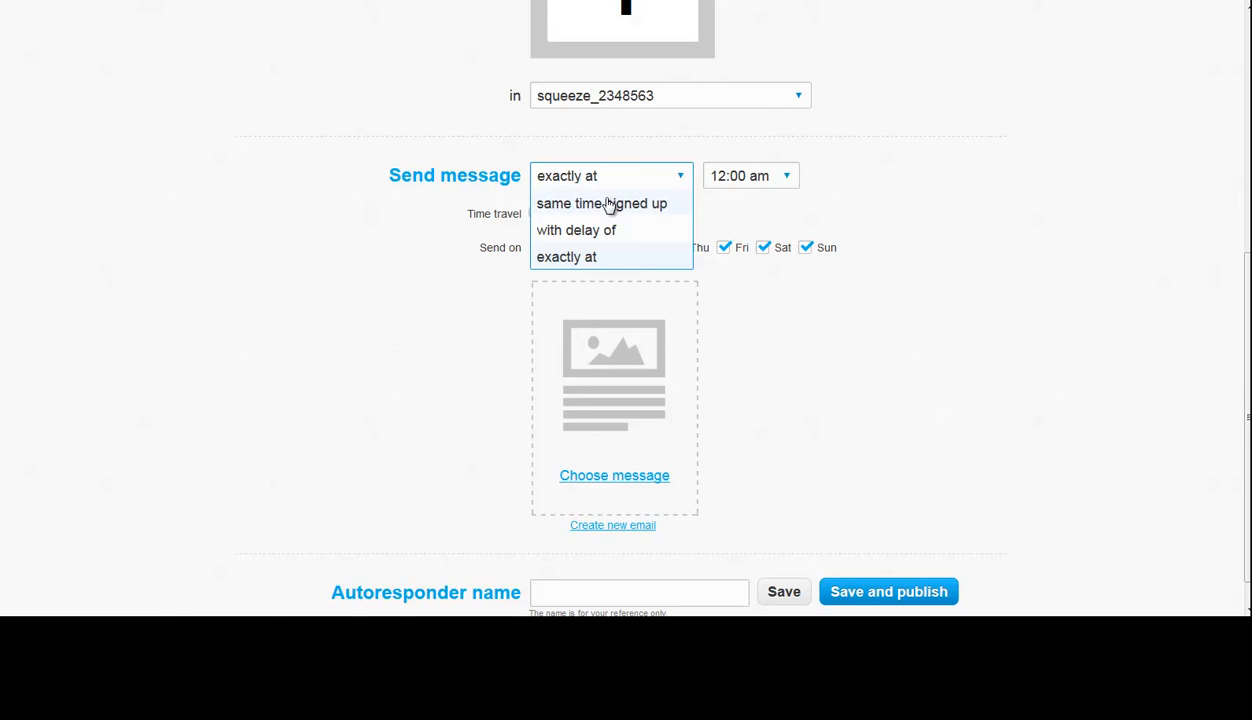
{"action": "left_click", "coordinate": [609, 204]}
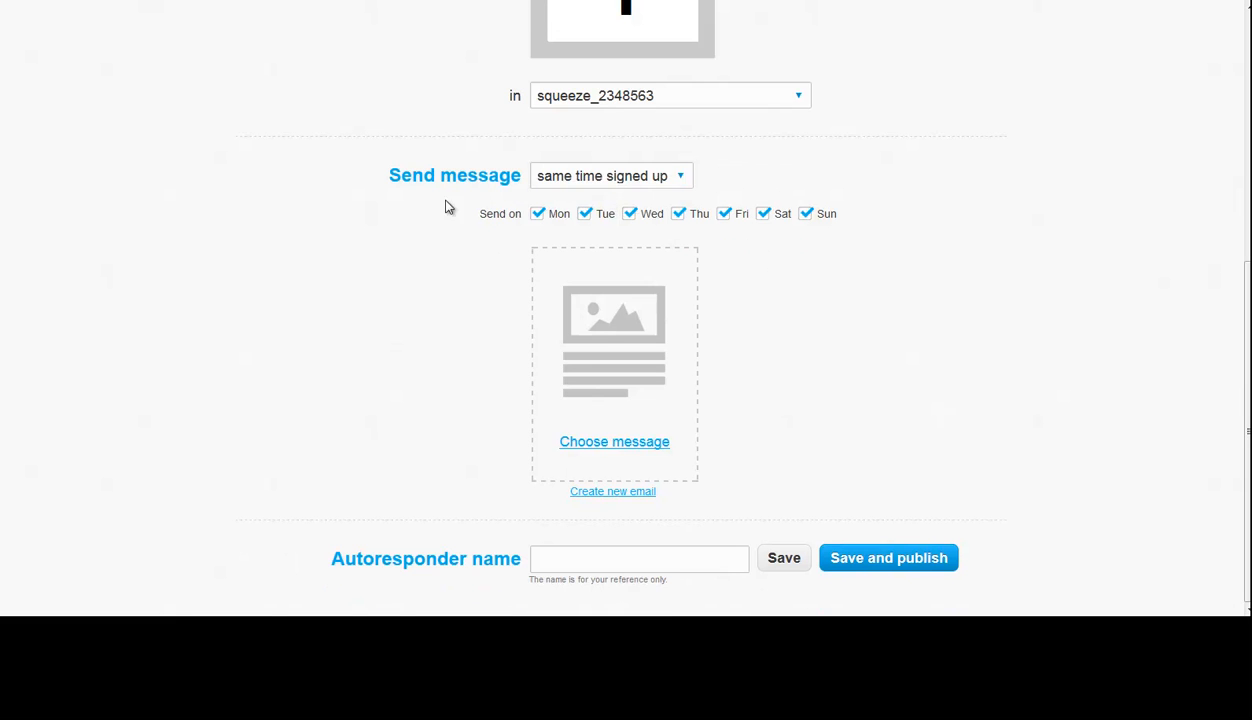
- Create a new email for the day 1 autoresponder and name the message "You wont believe this!"
{"action": "left_click", "coordinate": [608, 493]}
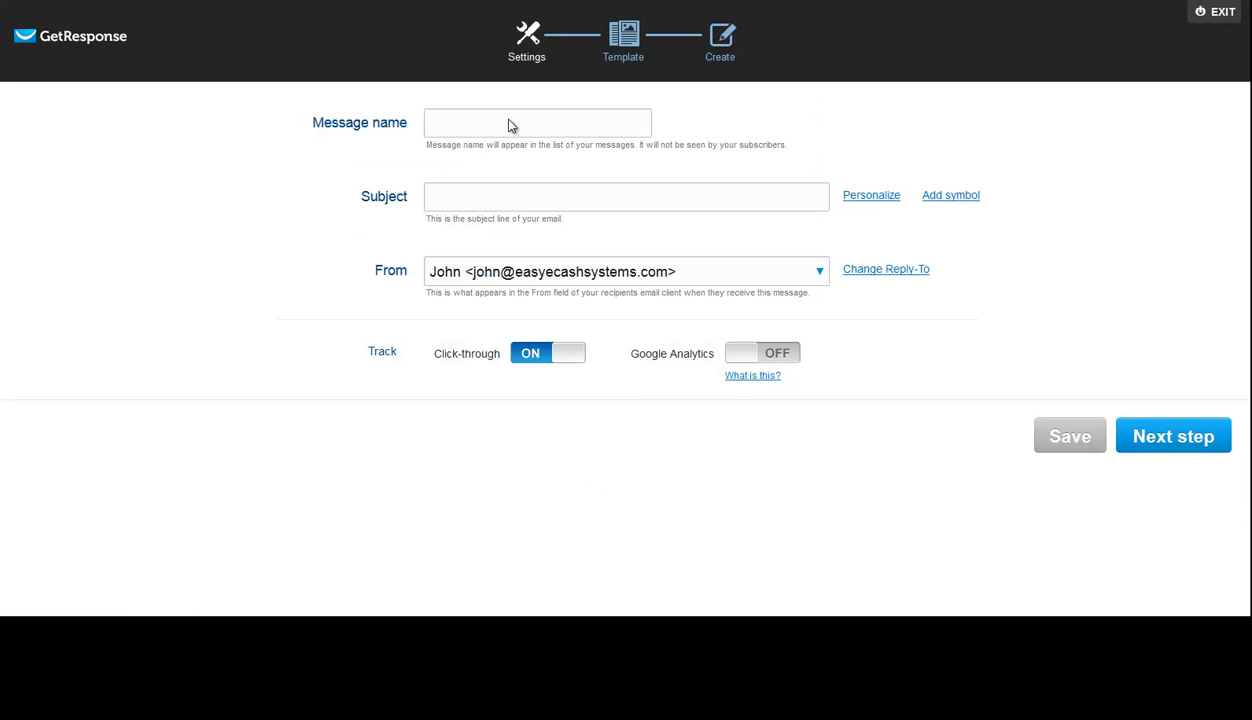
{"action": "left_click", "coordinate": [523, 131]}
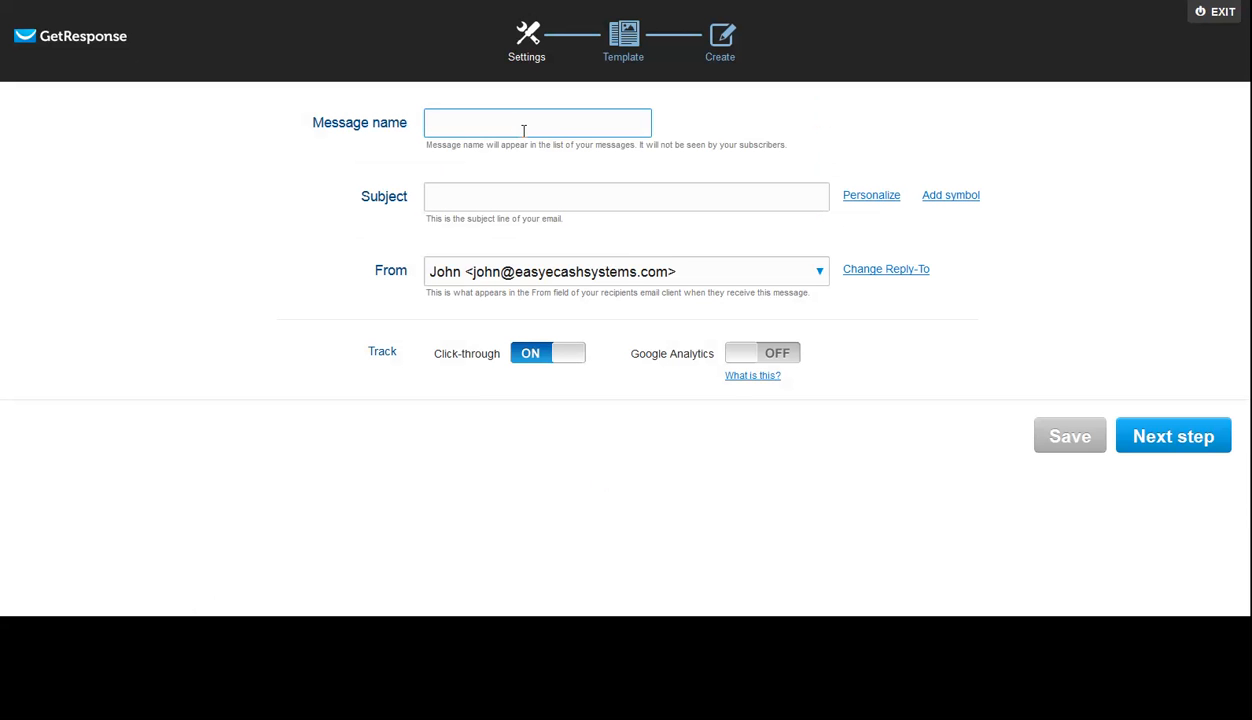
{"action": "type", "text": "You wont believe this!"}
{"action": "key", "text": "ctrl+a"}
{"action": "key", "text": "ctrl+c"}
{"action": "key", "text": "Tab"}
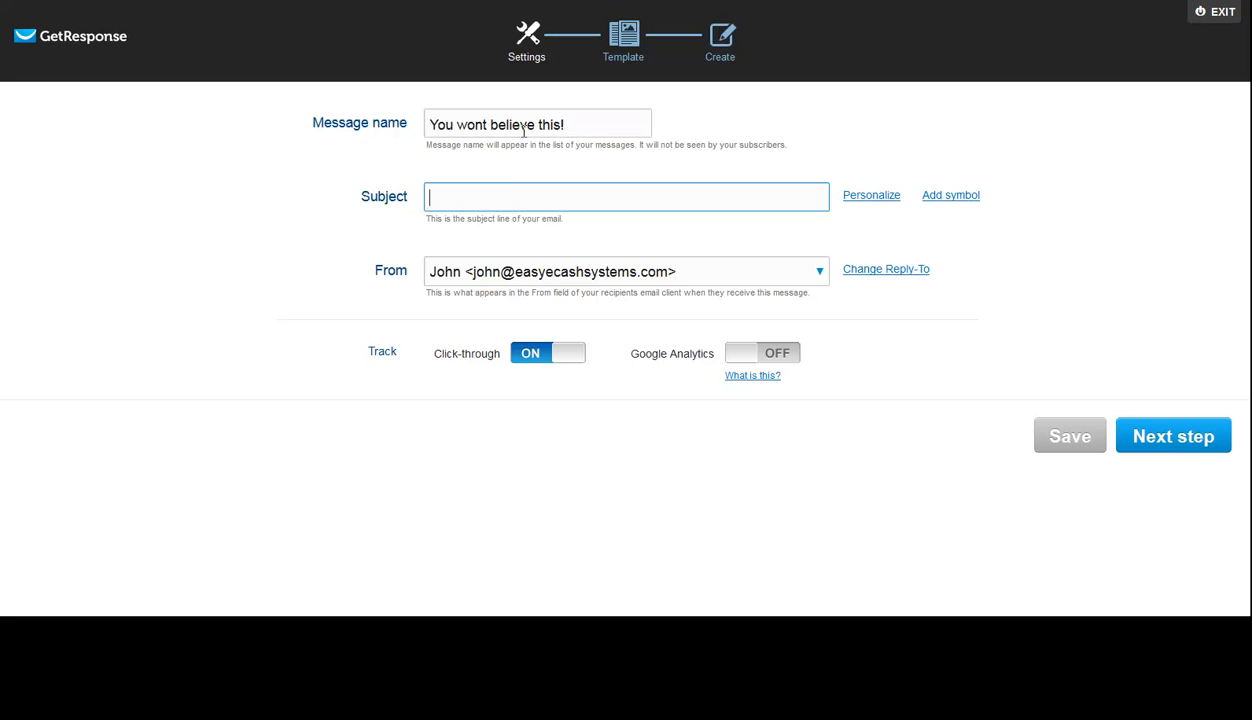
- Reuse the message name as the subject and append the [[name]] personalization field
{"action": "key", "text": "ctrl+v"}
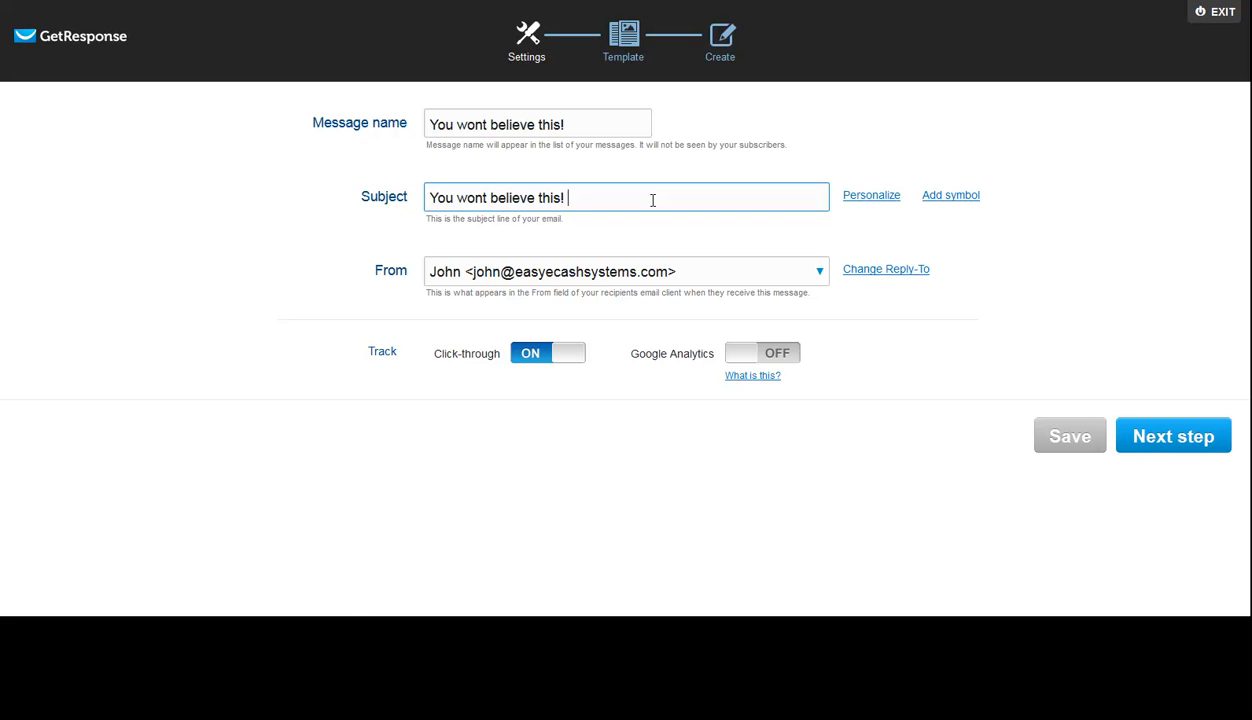
{"action": "left_click", "coordinate": [880, 199]}
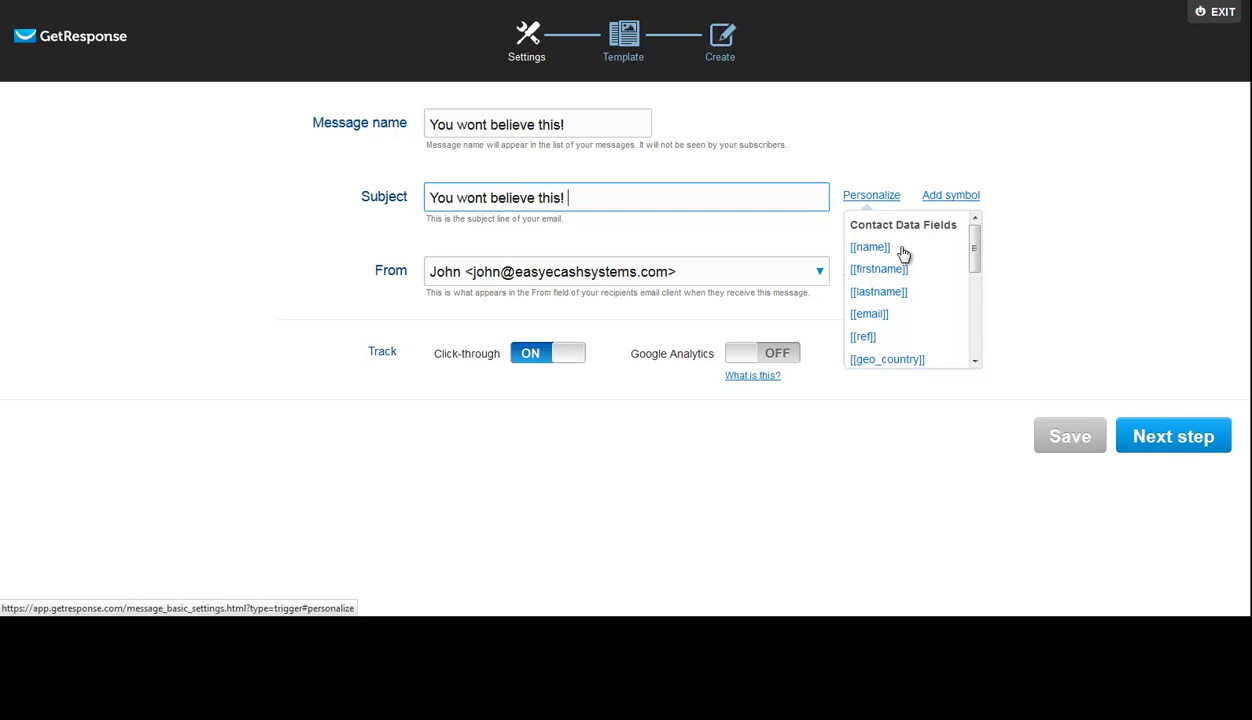
{"action": "left_click", "coordinate": [880, 252]}
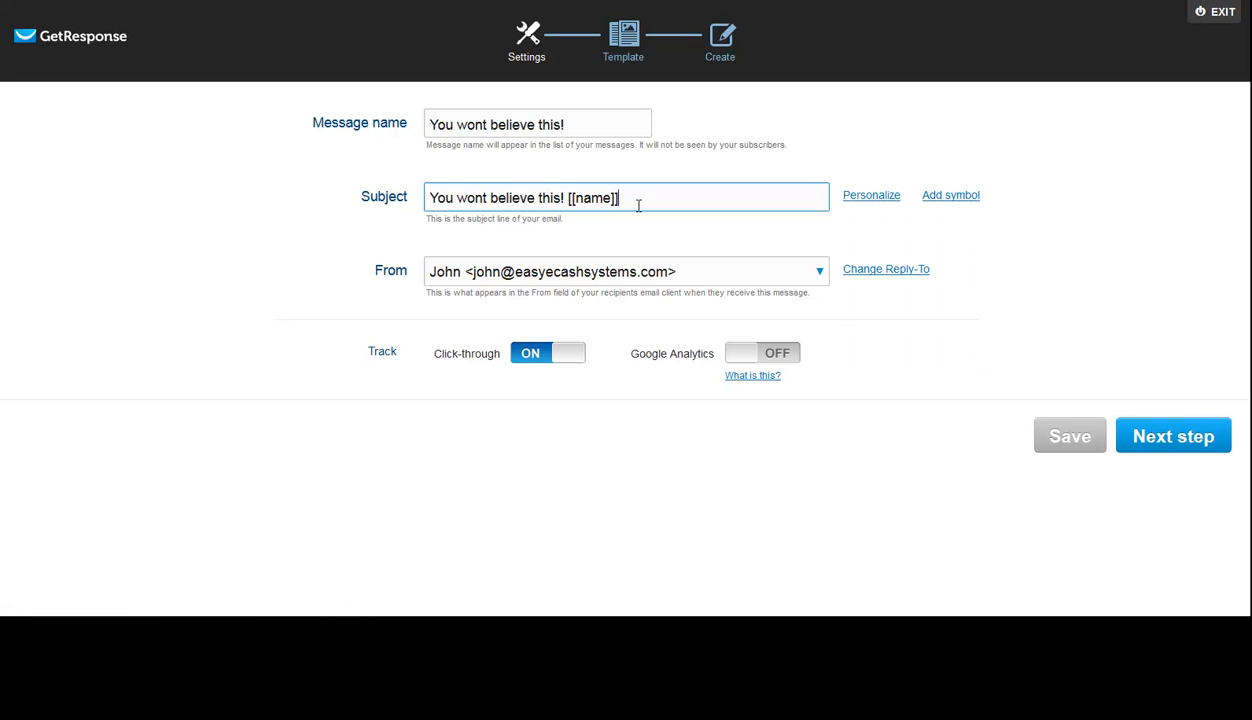
- Rewrite the subject line as "Hey [[name]], you wont believe this!", reusing the existing personalization field
{"action": "key", "text": "shift+Left"}
{"action": "key", "text": "shift+Left"}
{"action": "key", "text": "shift+Left"}
{"action": "key", "text": "shift+Left"}
{"action": "key", "text": "shift+Left"}
{"action": "key", "text": "shift+Left"}
{"action": "key", "text": "shift+Left"}
{"action": "key", "text": "shift+Left"}
{"action": "key", "text": "ctrl+c"}
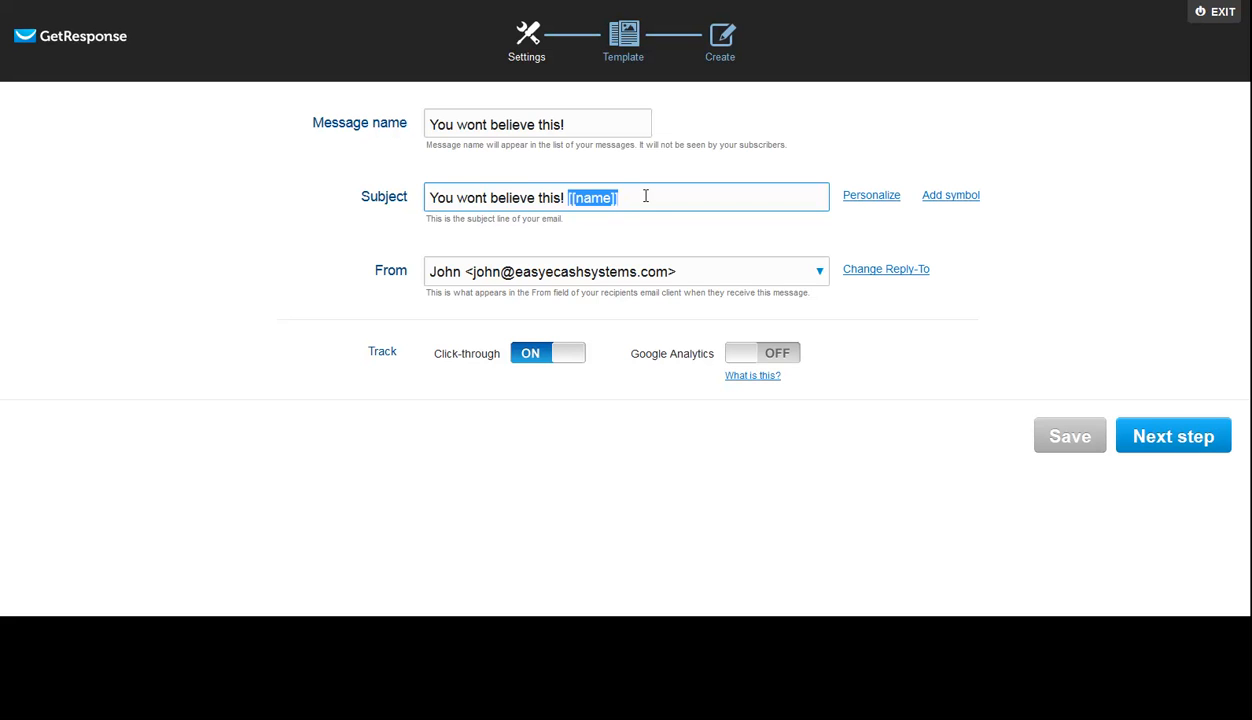
{"action": "key", "text": "BackSpace"}
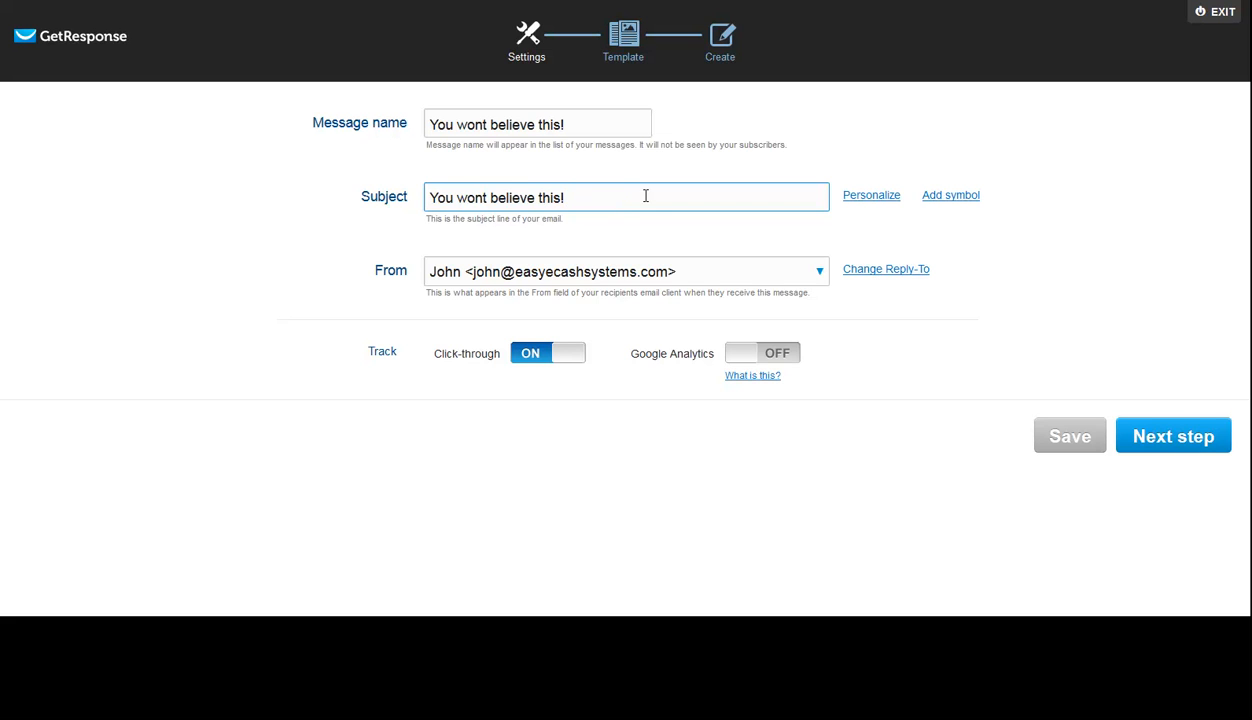
{"action": "key", "text": "ctrl+a"}
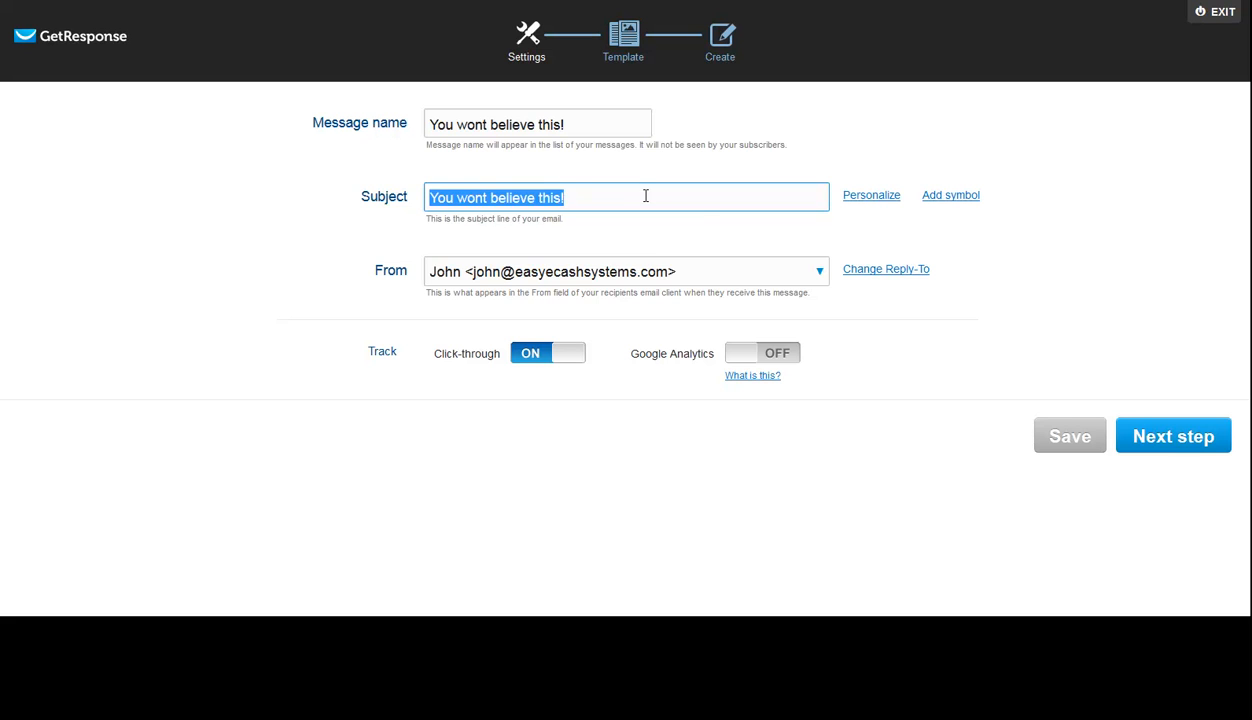
{"action": "type", "text": "Hey"}
{"action": "key", "text": "ctrl+v"}
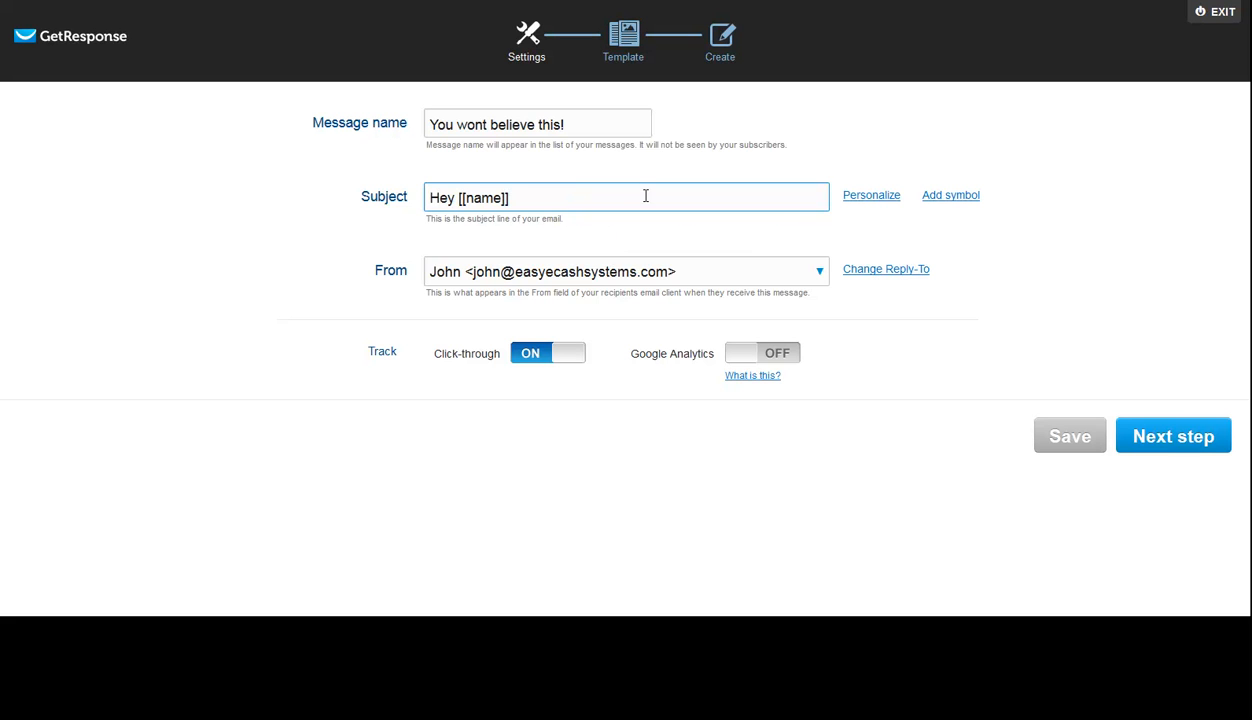
{"action": "type", "text": ", you wont believe this!"}
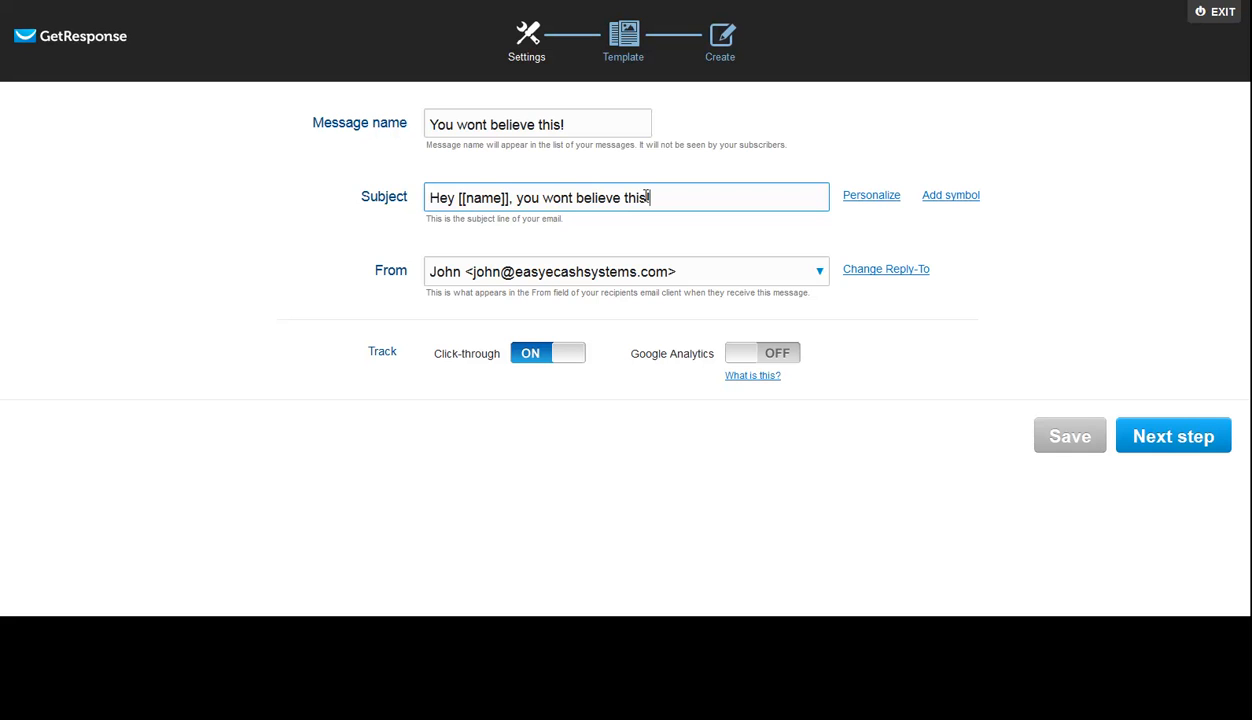
- Continue to the predesigned templates and choose Positive Attitude Brown for the email
{"action": "left_click", "coordinate": [1183, 438]}
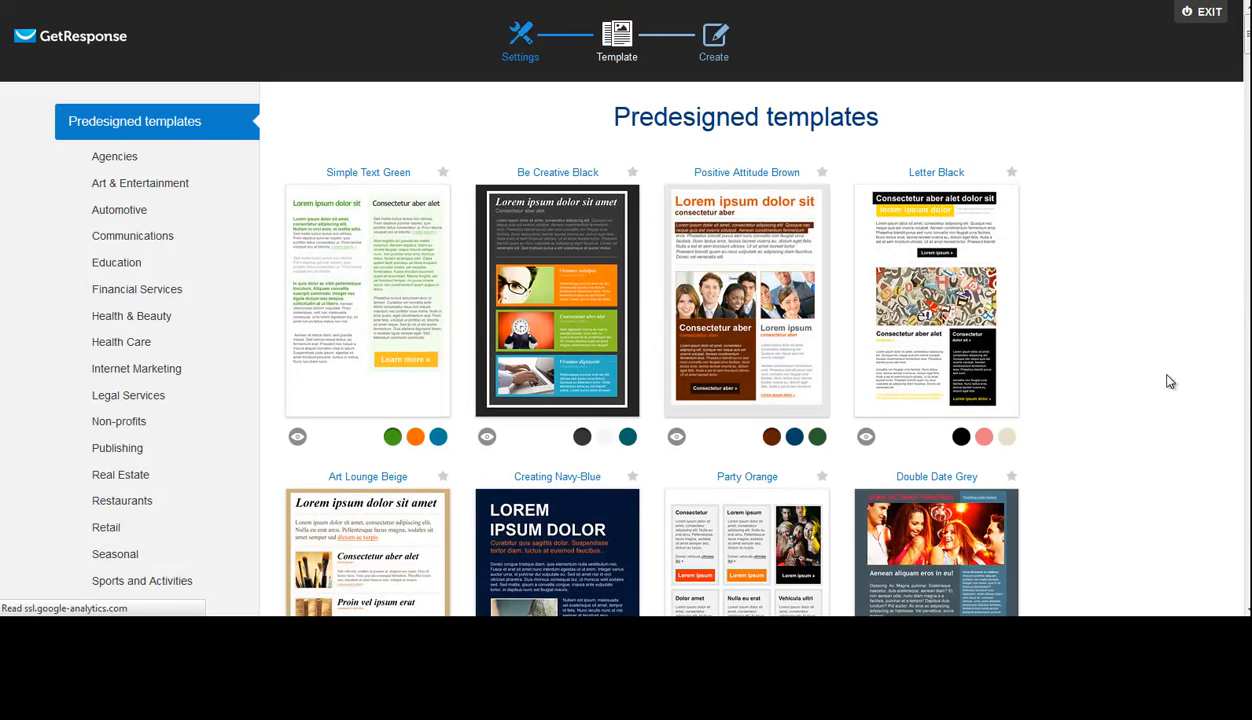
{"action": "scroll", "coordinate": [1165, 372], "scroll_direction": "down", "scroll_amount": 4}
{"action": "scroll", "coordinate": [1163, 371], "scroll_direction": "up", "scroll_amount": 5}
{"action": "scroll", "coordinate": [1163, 371], "scroll_direction": "down", "scroll_amount": 1}
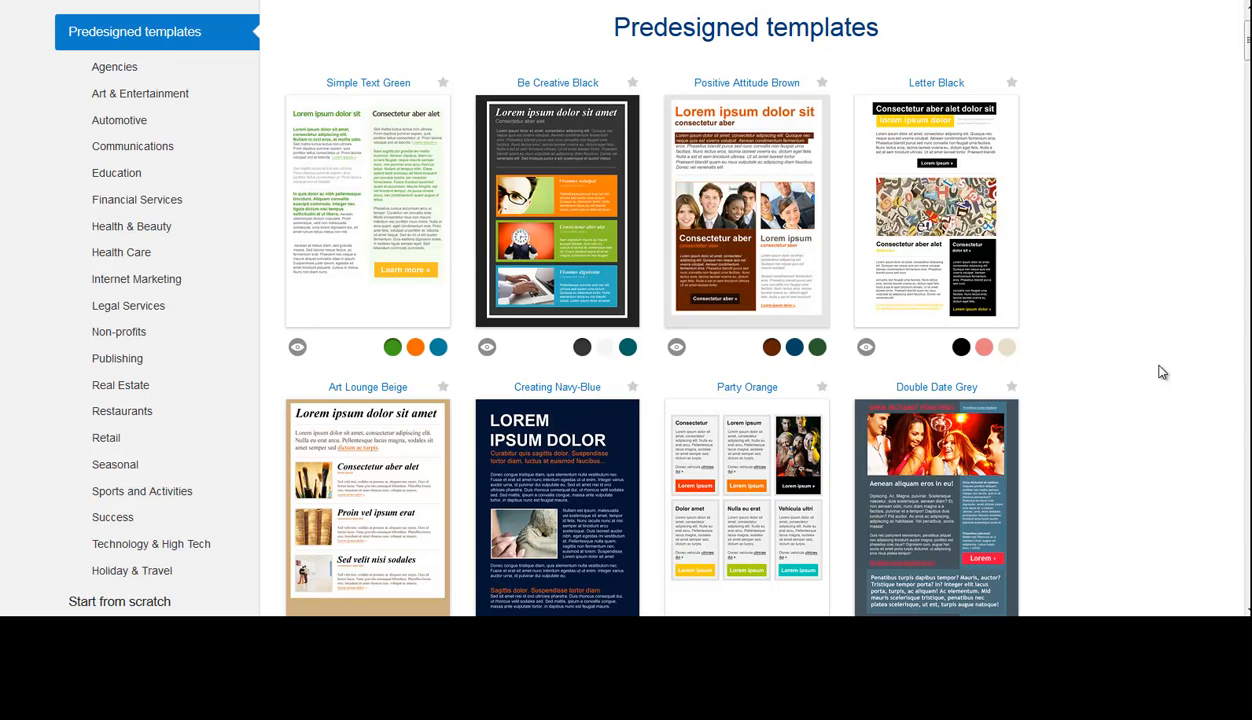
{"action": "mouse_move", "coordinate": [712, 232]}
{"action": "left_click", "coordinate": [733, 207]}
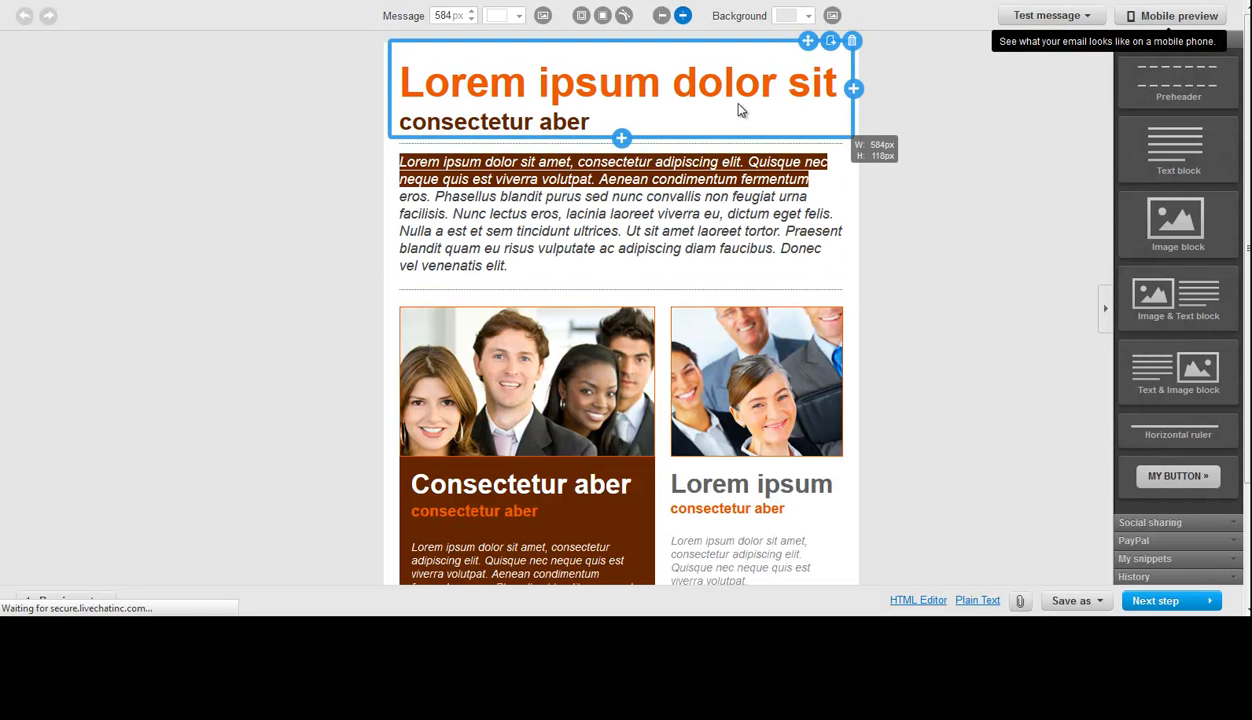
- Open the template's heading block and the italic paragraph block below it to examine their editable text
{"action": "left_click", "coordinate": [722, 101]}
{"action": "left_click_drag", "start_coordinate": [611, 120], "coordinate": [399, 84]}
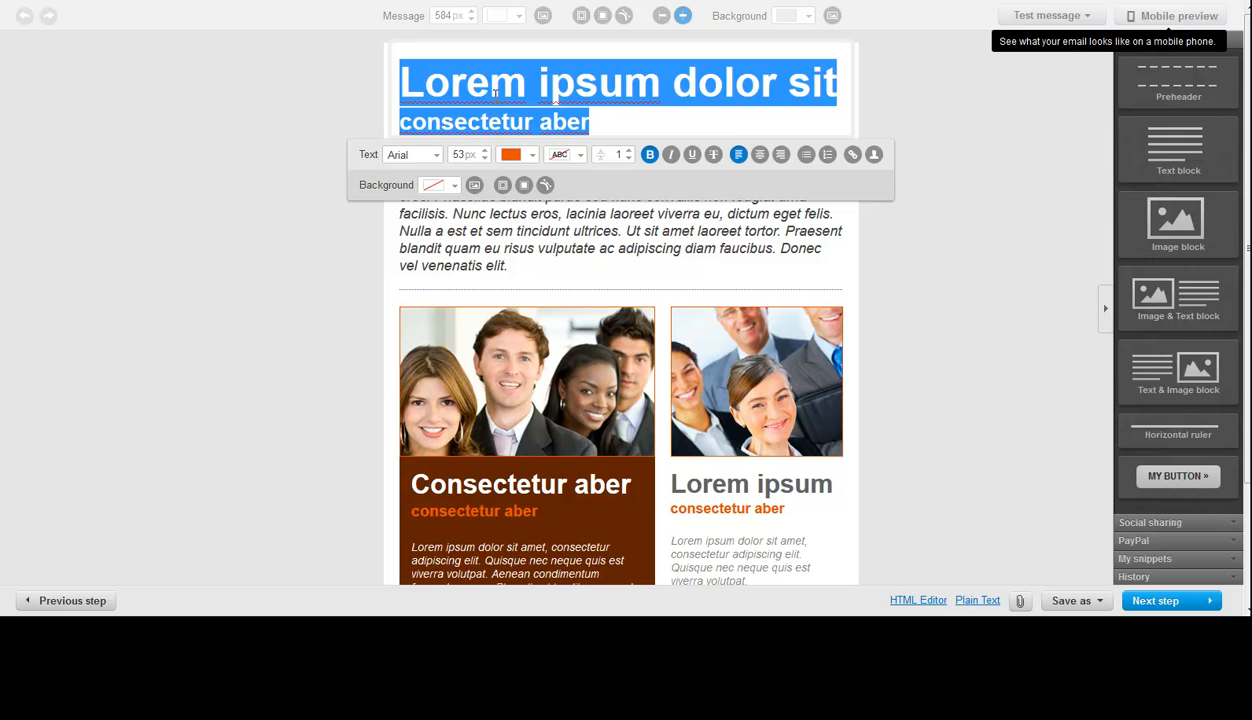
{"action": "left_click", "coordinate": [322, 266]}
{"action": "left_click", "coordinate": [543, 212]}
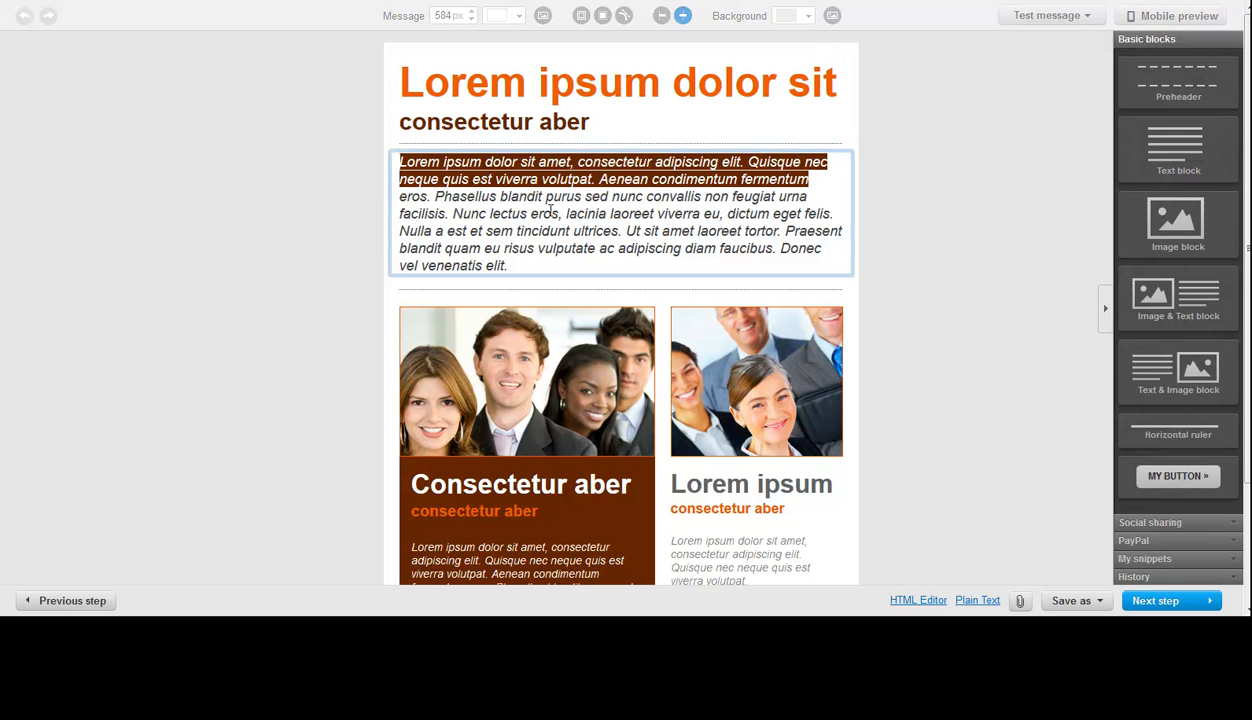
{"action": "scroll", "coordinate": [545, 207], "scroll_direction": "down", "scroll_amount": 2}
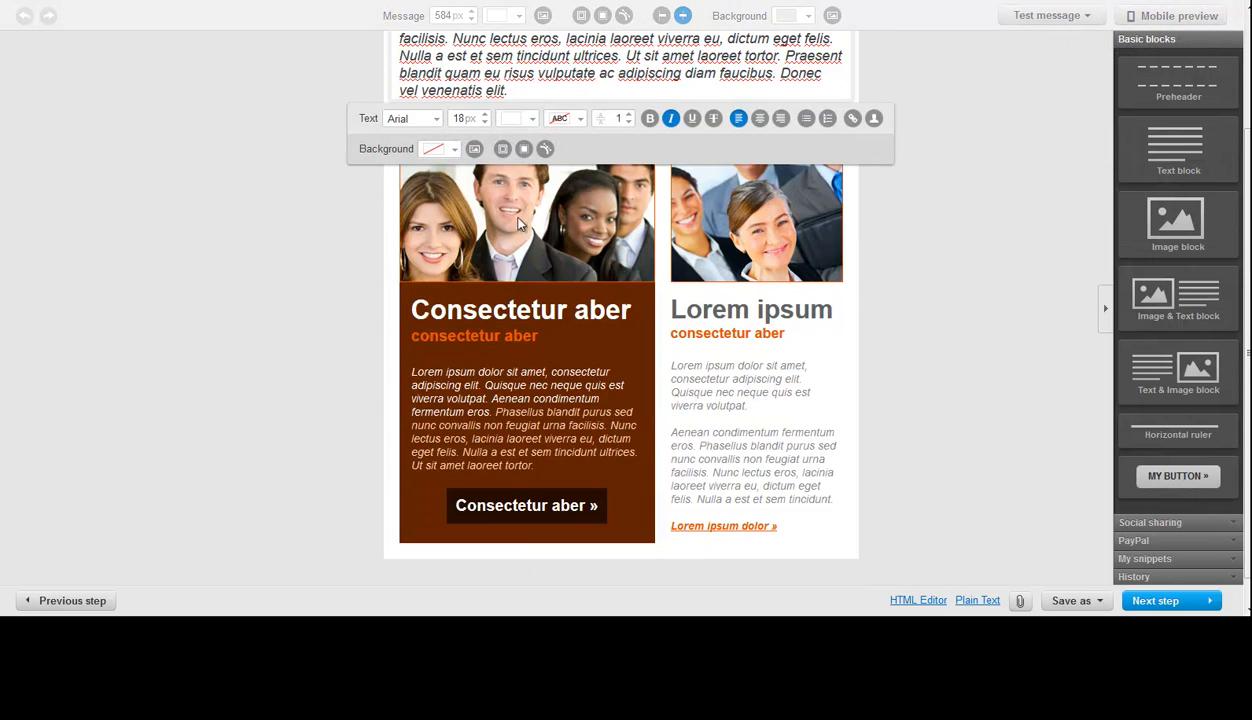
- Open the brown text block and its button to examine the editable text and the Button URL setting
{"action": "scroll", "coordinate": [576, 128], "scroll_direction": "up", "scroll_amount": 1}
{"action": "scroll", "coordinate": [576, 128], "scroll_direction": "up", "scroll_amount": 1}
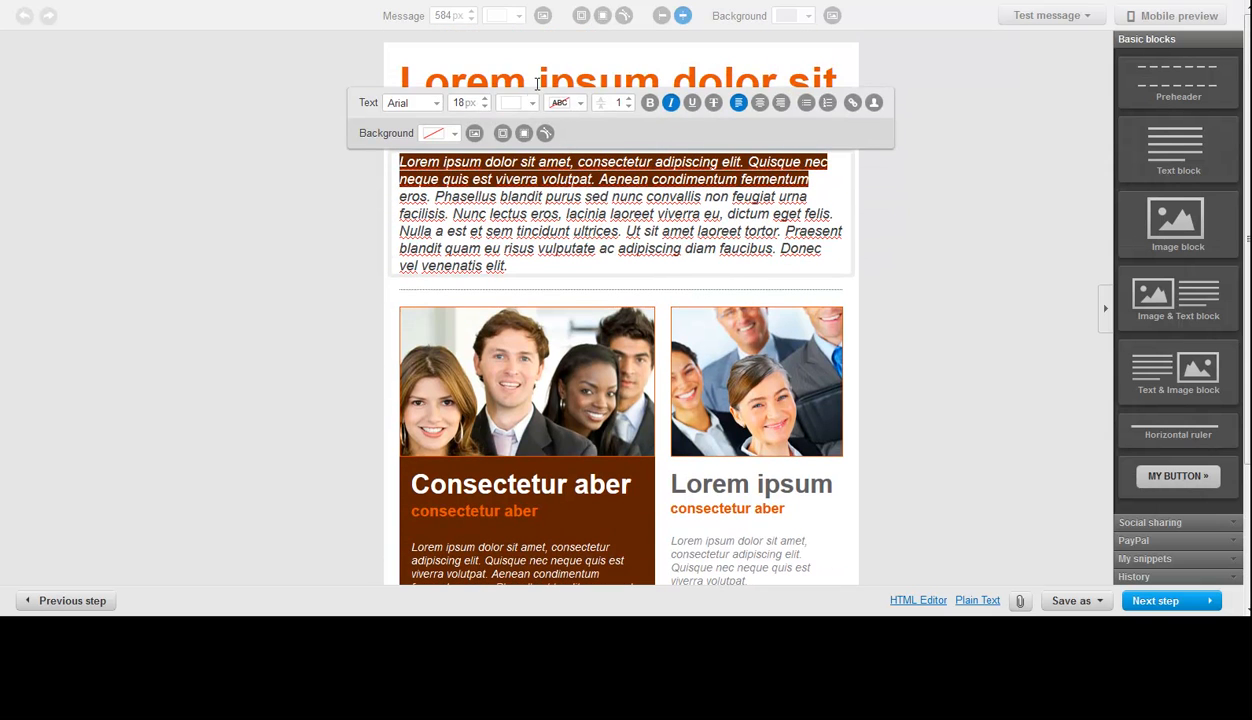
{"action": "scroll", "coordinate": [565, 165], "scroll_direction": "down", "scroll_amount": 3}
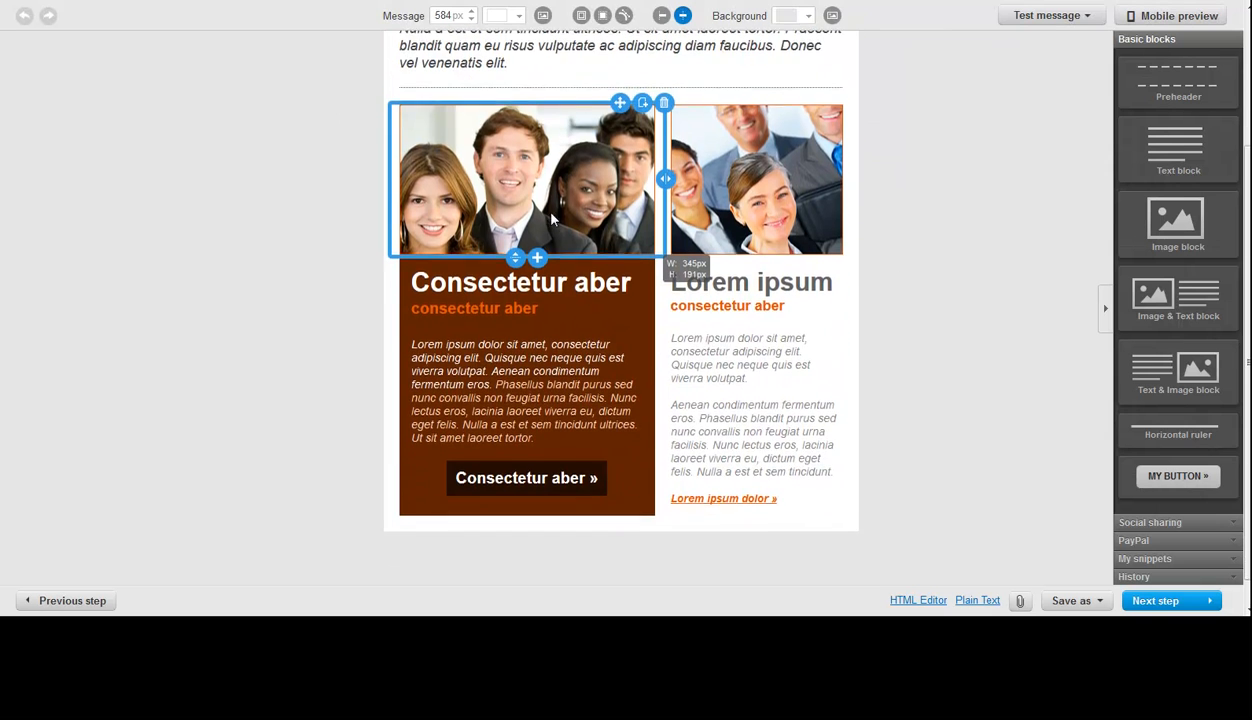
{"action": "left_click", "coordinate": [536, 452]}
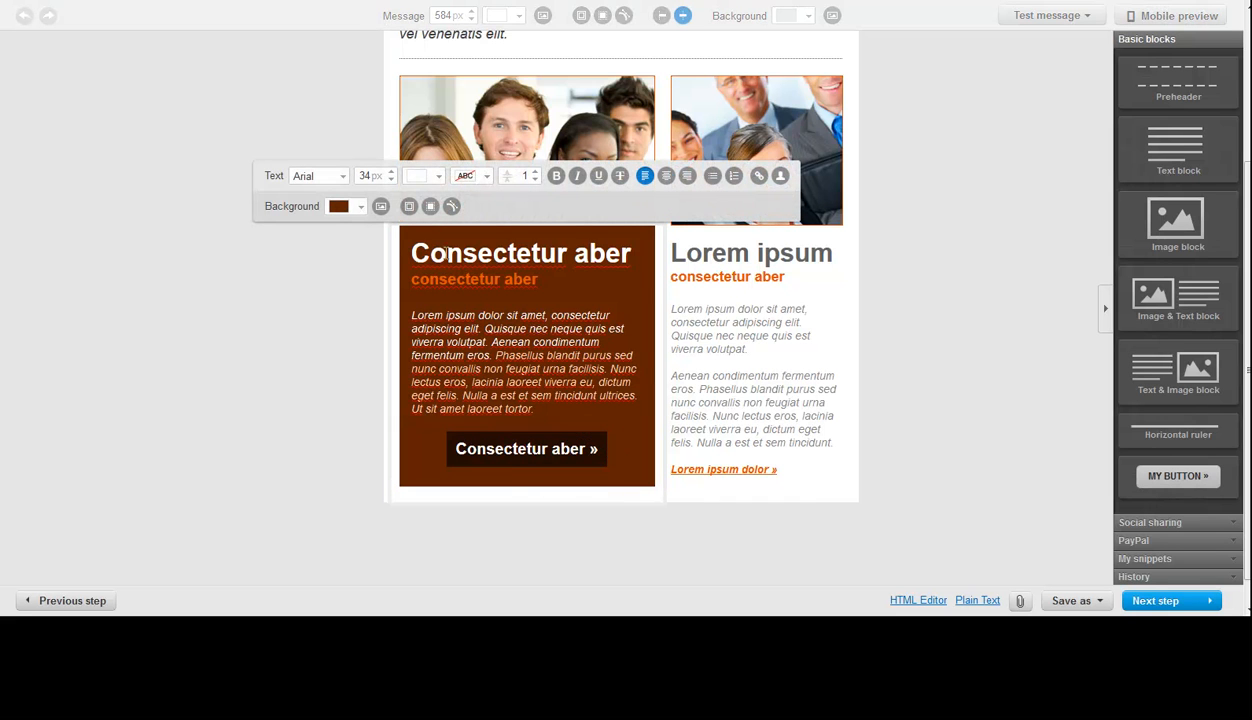
{"action": "left_click", "coordinate": [516, 452]}
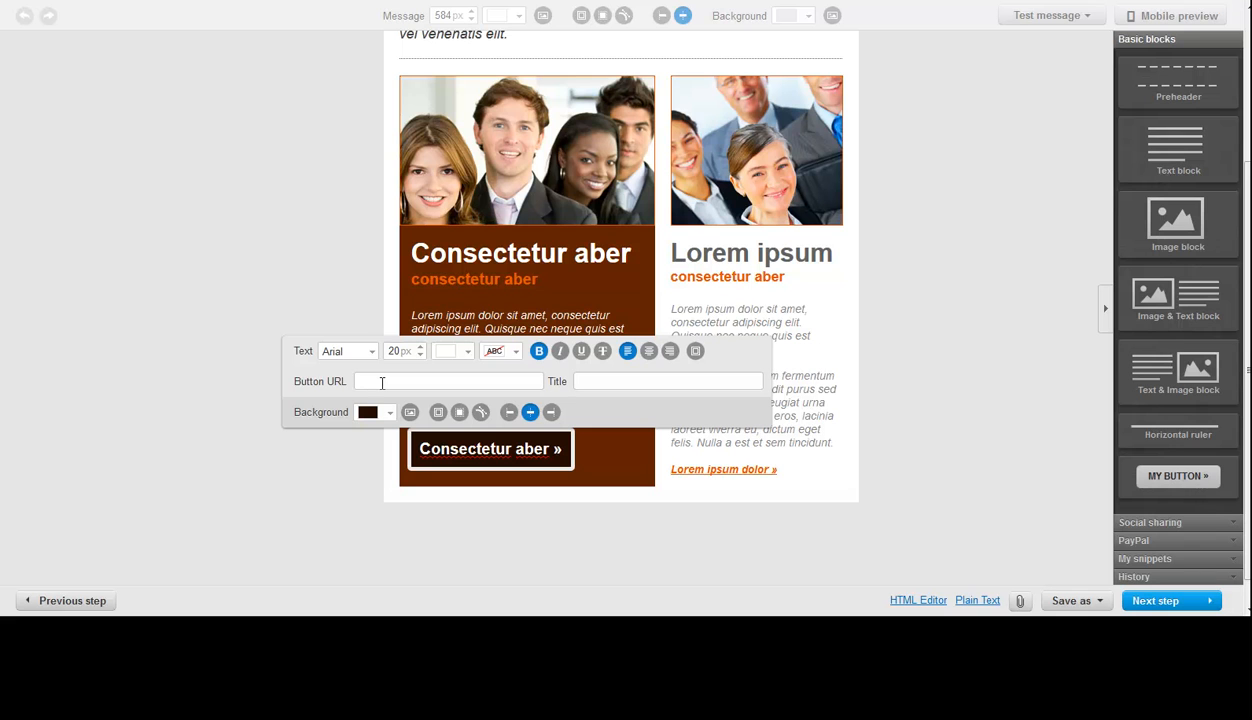
{"action": "left_click", "coordinate": [382, 383]}
{"action": "left_click", "coordinate": [533, 414]}
- Set the URL of the "Lorem ipsum dolor »" link in the white text block to "httpe"
{"action": "left_click", "coordinate": [765, 476]}
{"action": "left_click", "coordinate": [765, 476]}
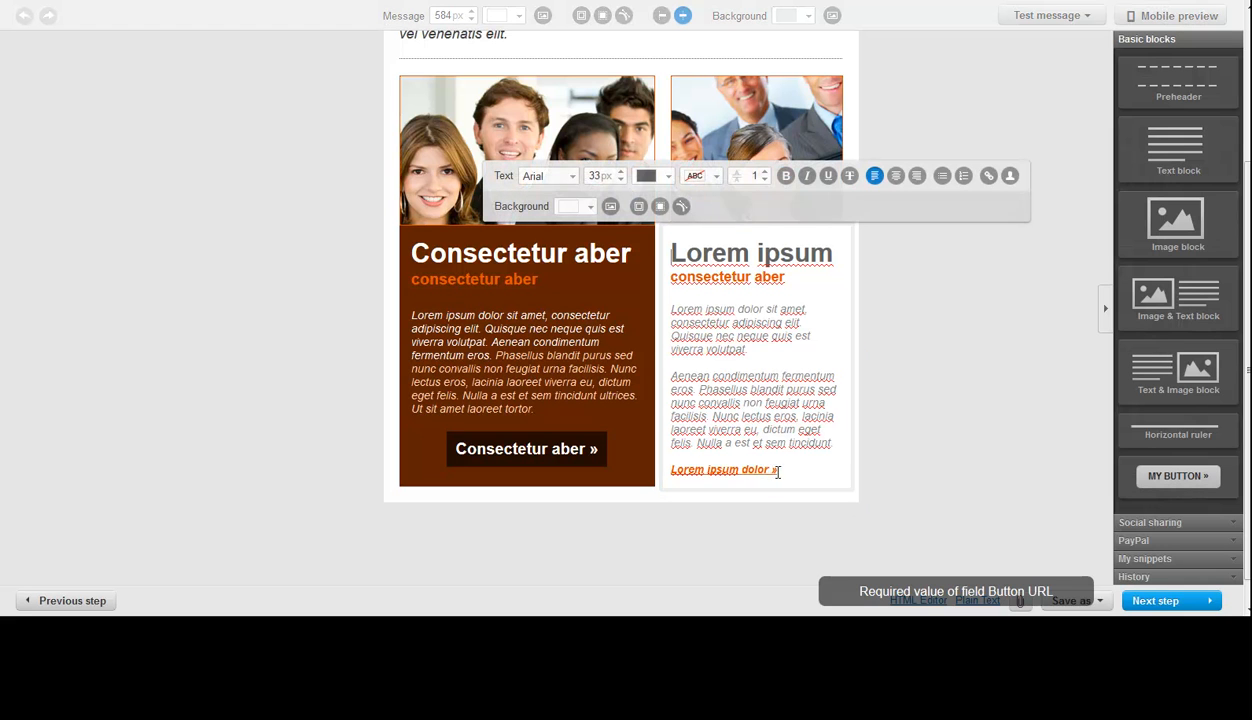
{"action": "left_click_drag", "start_coordinate": [778, 470], "coordinate": [656, 477]}
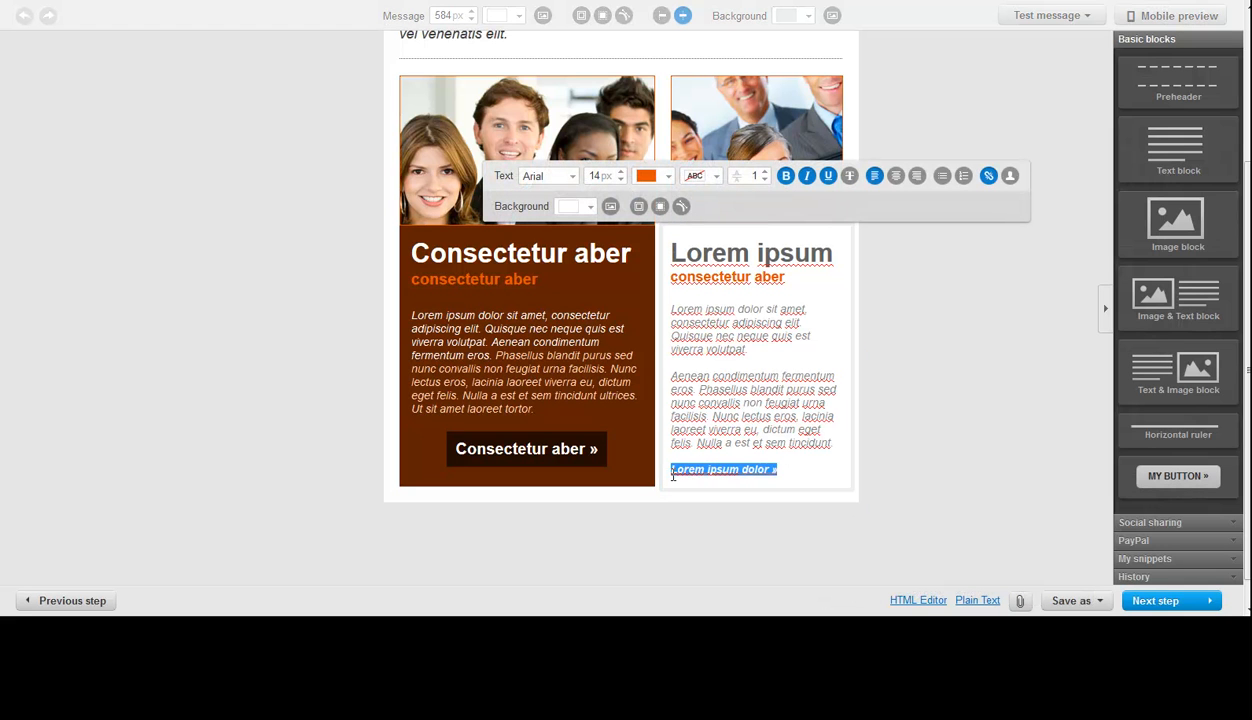
{"action": "left_click", "coordinate": [987, 177]}
{"action": "left_click", "coordinate": [598, 286]}
{"action": "type", "text": "sdfgfdsgfdz"}
{"action": "key", "text": "ctrl+a"}
{"action": "type", "text": "httpe"}
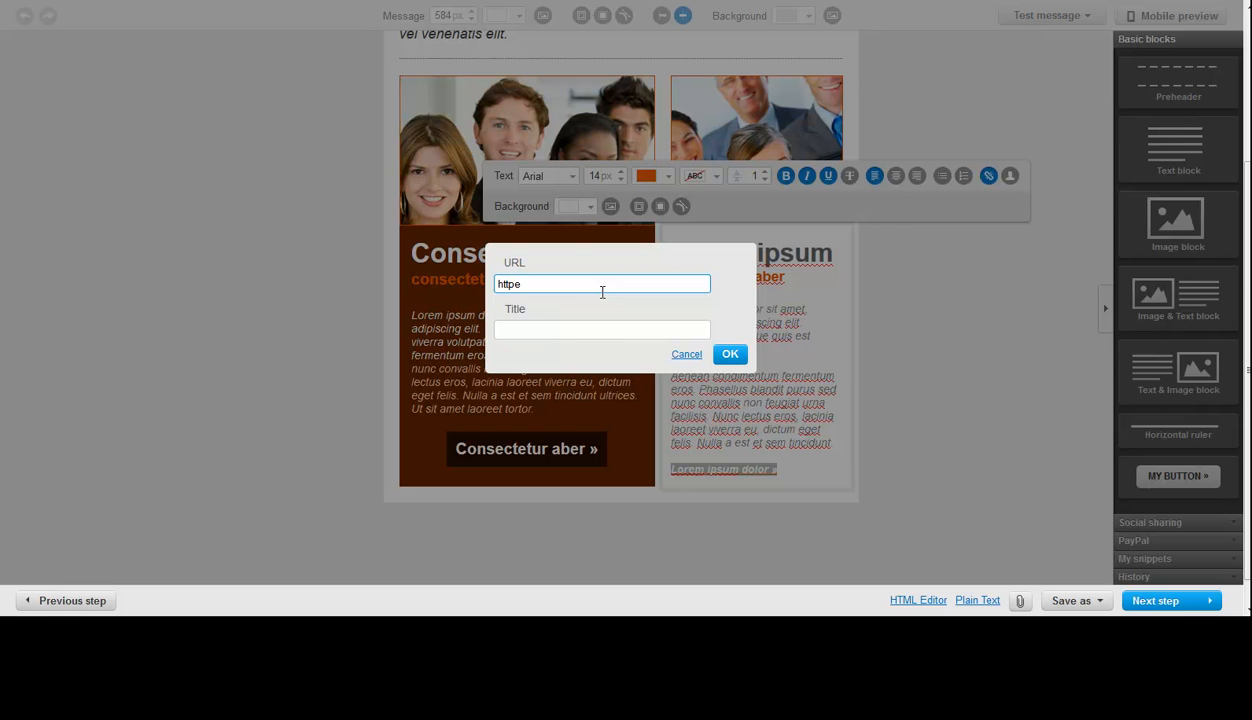
{"action": "left_click", "coordinate": [729, 354]}
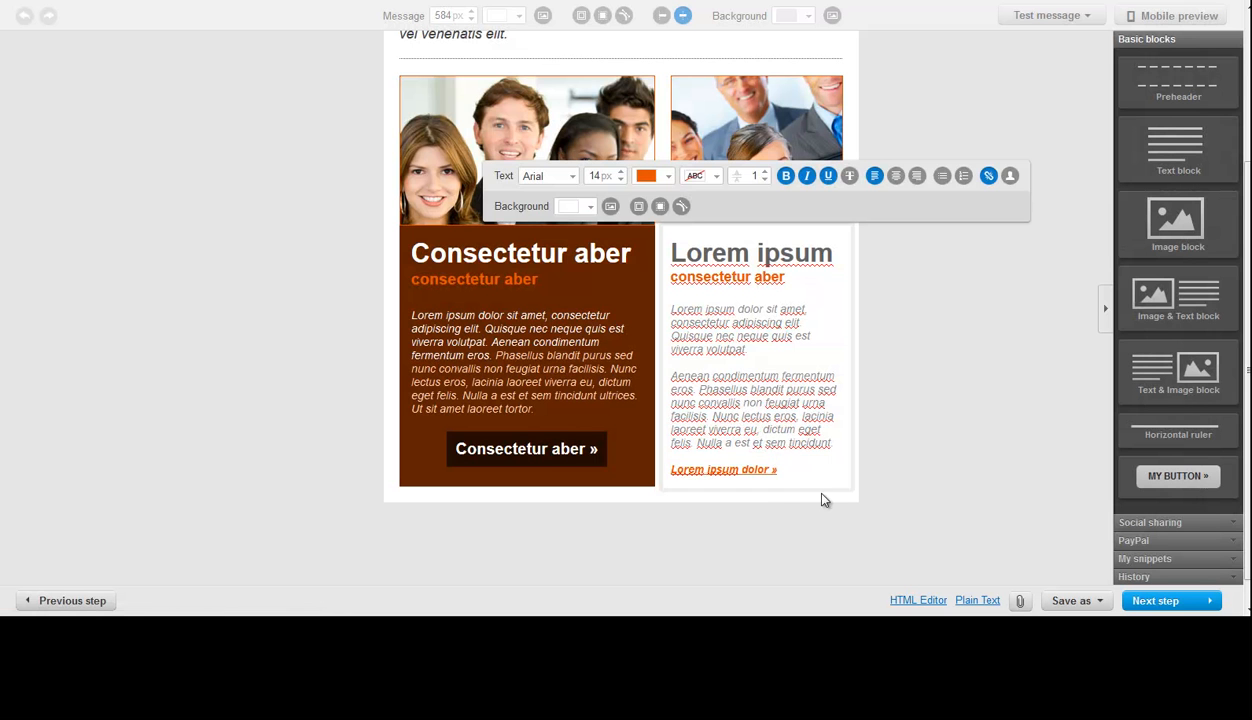
- Open the email's plain text version to examine it, and close it without adding text
{"action": "left_click", "coordinate": [984, 600]}
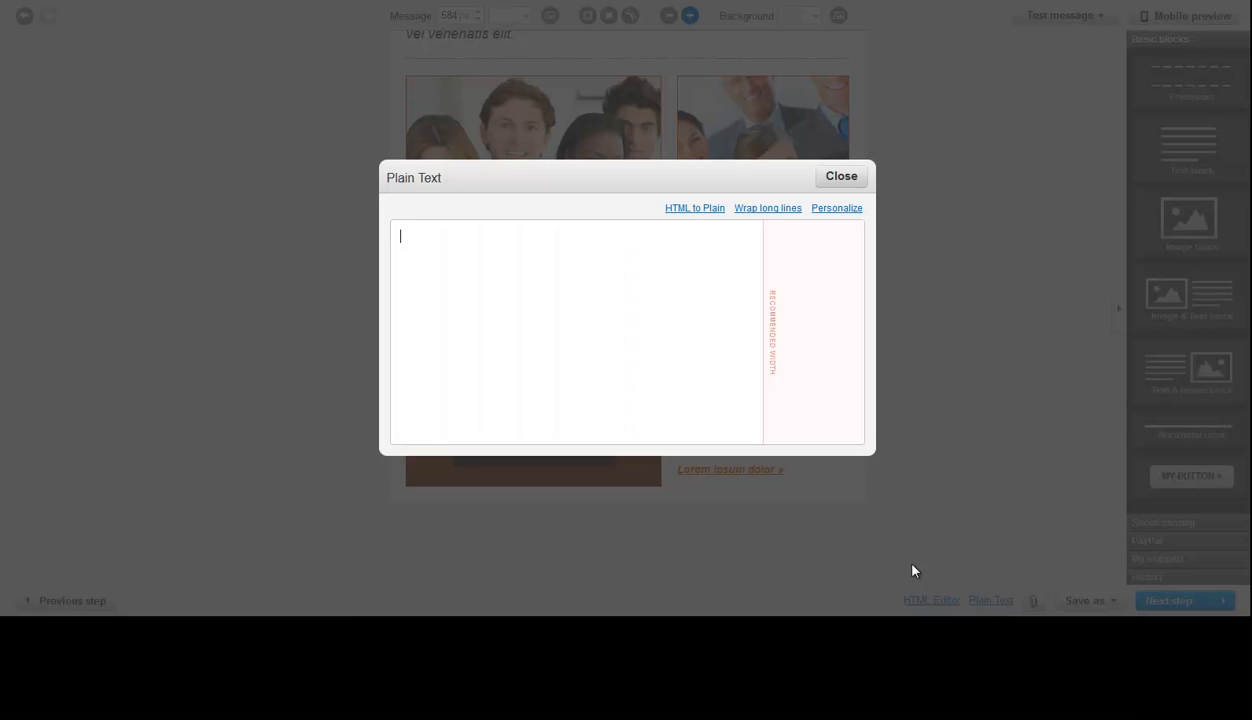
{"action": "left_click", "coordinate": [829, 180]}
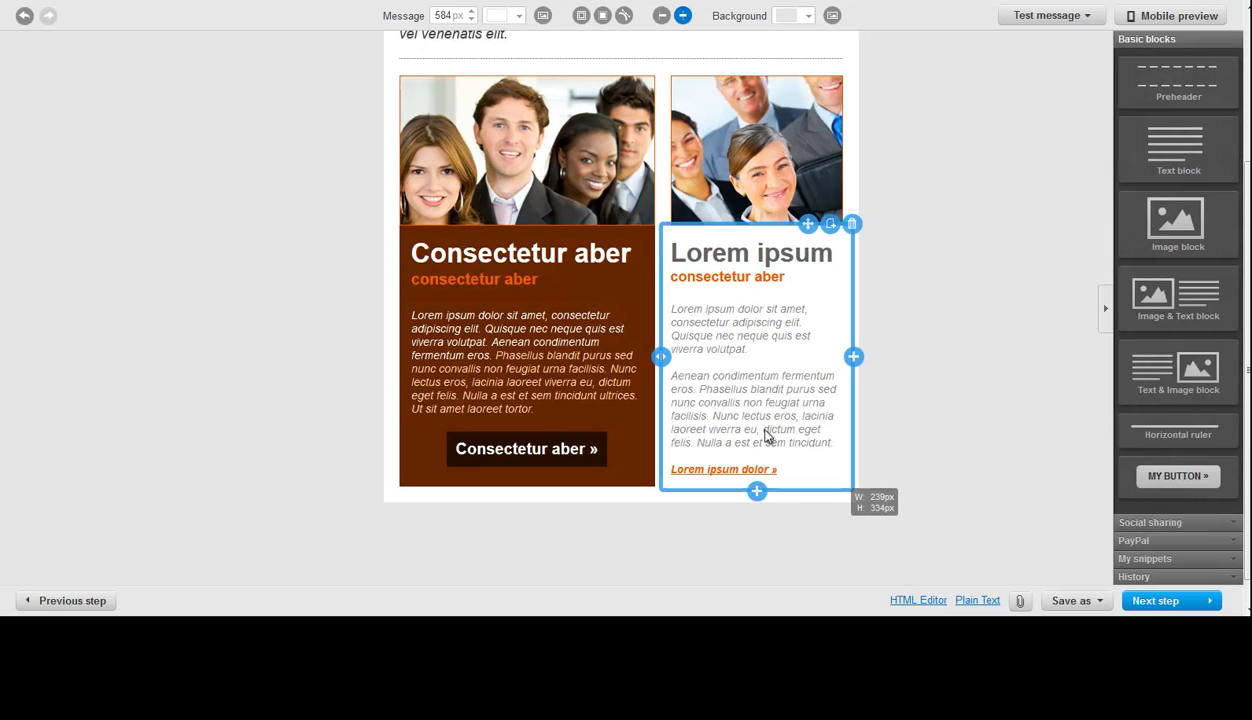
{"action": "left_click", "coordinate": [977, 600]}
{"action": "left_click", "coordinate": [834, 178]}
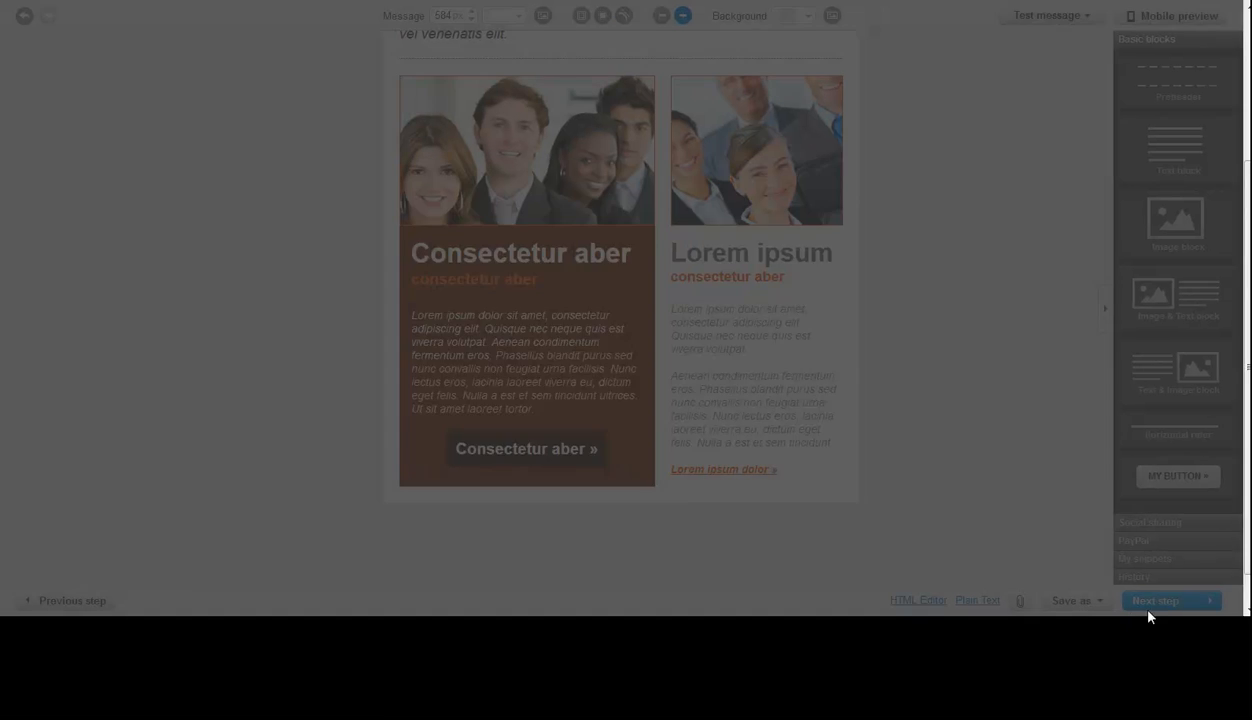
- Finish the email design, then save and publish the day 1 autoresponder "You wont believe this!"
{"action": "left_click", "coordinate": [1160, 602]}
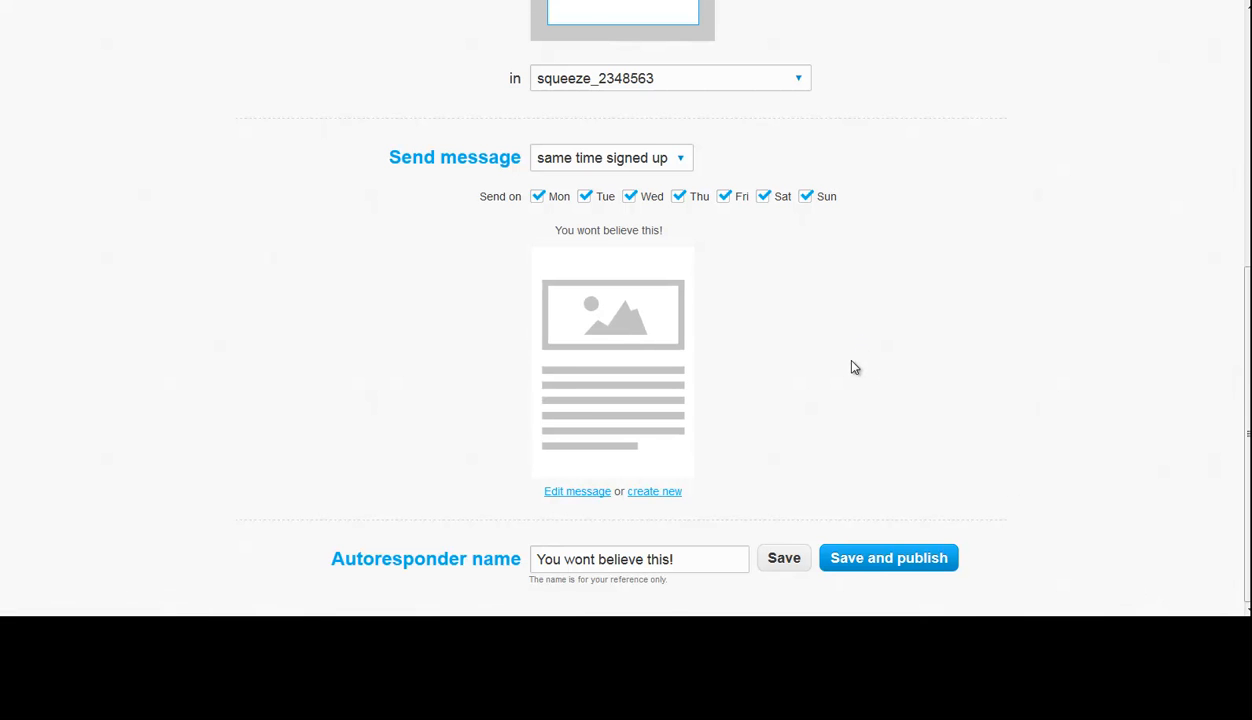
{"action": "scroll", "coordinate": [852, 367], "scroll_direction": "up", "scroll_amount": 3}
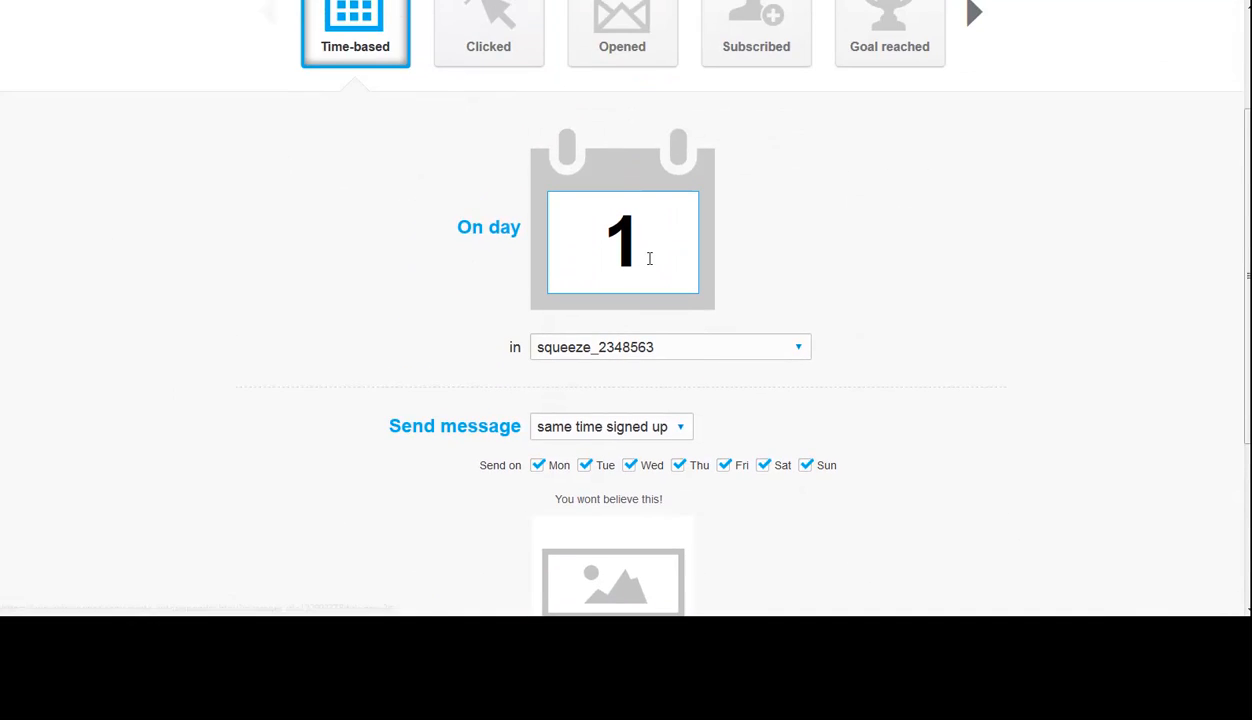
{"action": "left_click_drag", "start_coordinate": [651, 270], "coordinate": [580, 240]}
{"action": "left_click", "coordinate": [827, 271]}
{"action": "scroll", "coordinate": [827, 271], "scroll_direction": "down", "scroll_amount": 3}
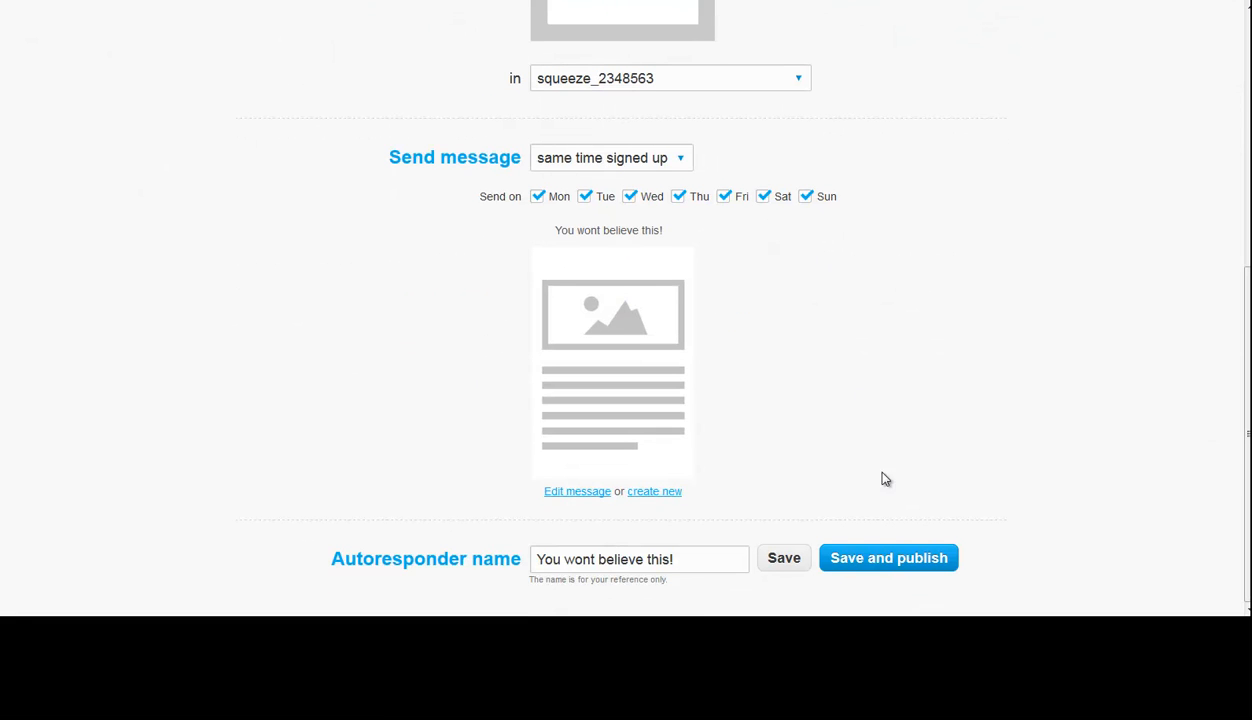
{"action": "left_click", "coordinate": [882, 564]}
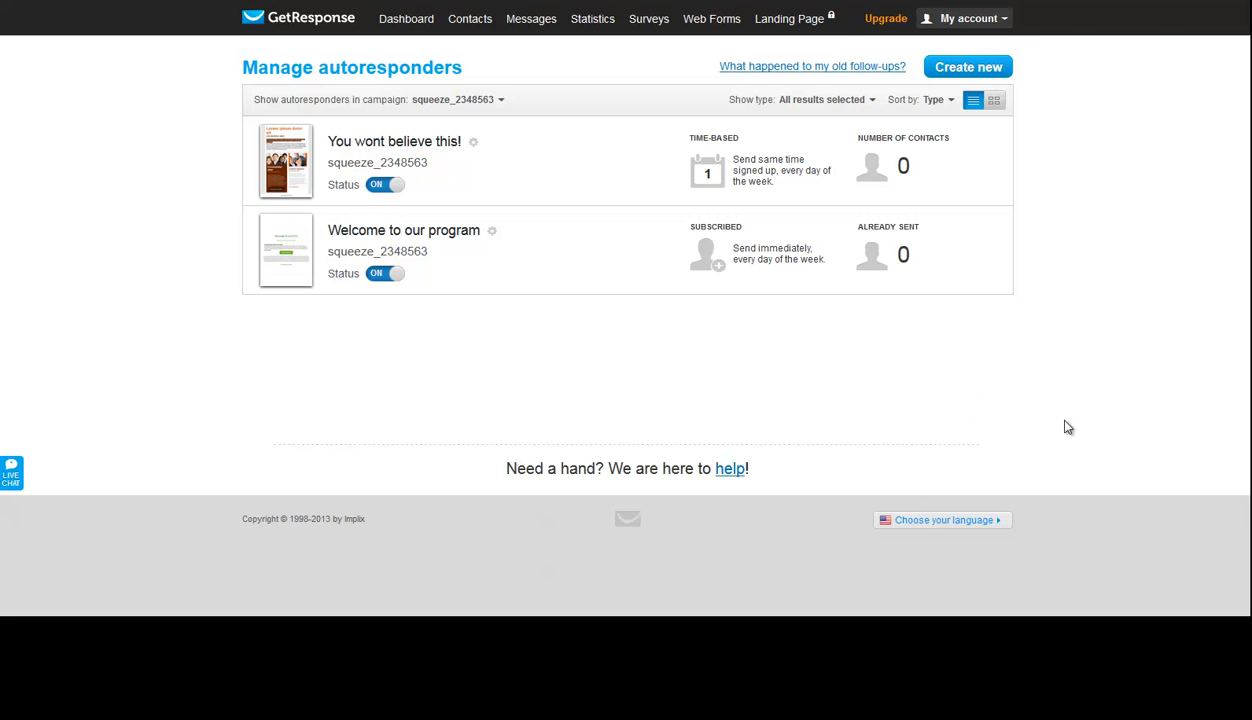
- Create a new web form with the default design and continue to its settings
{"action": "mouse_move", "coordinate": [726, 243]}
{"action": "mouse_move", "coordinate": [700, 24]}
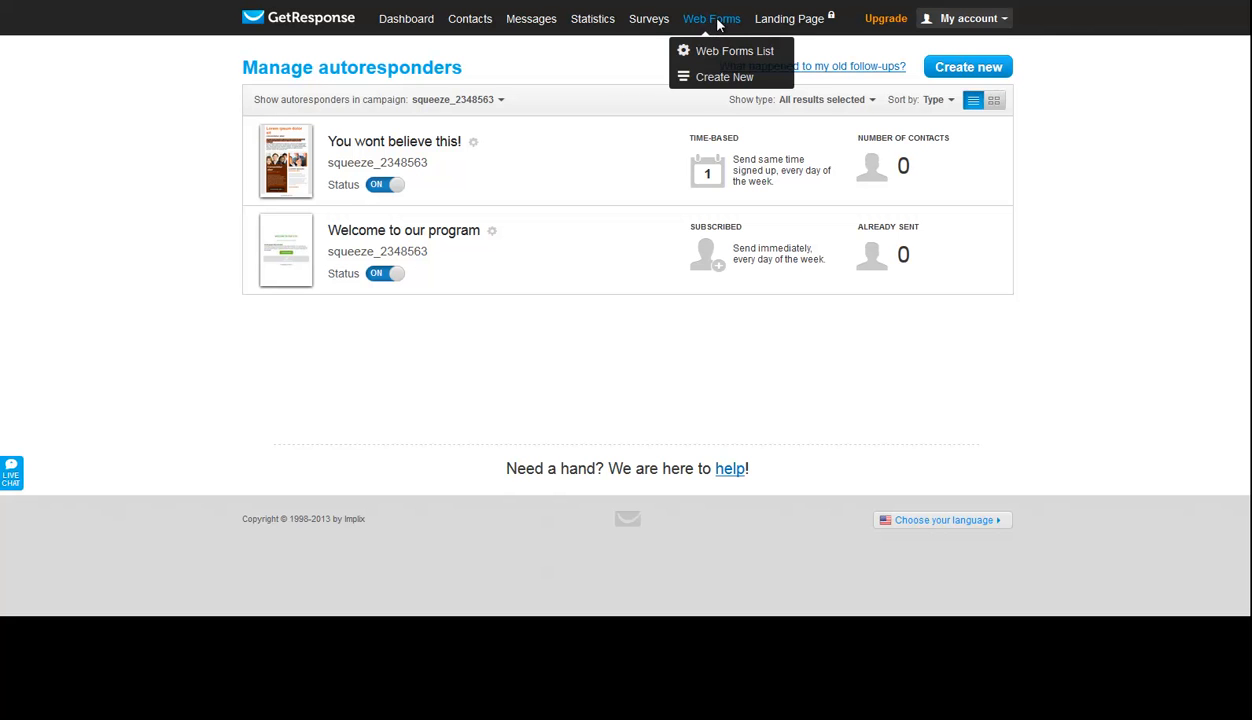
{"action": "left_click", "coordinate": [731, 86]}
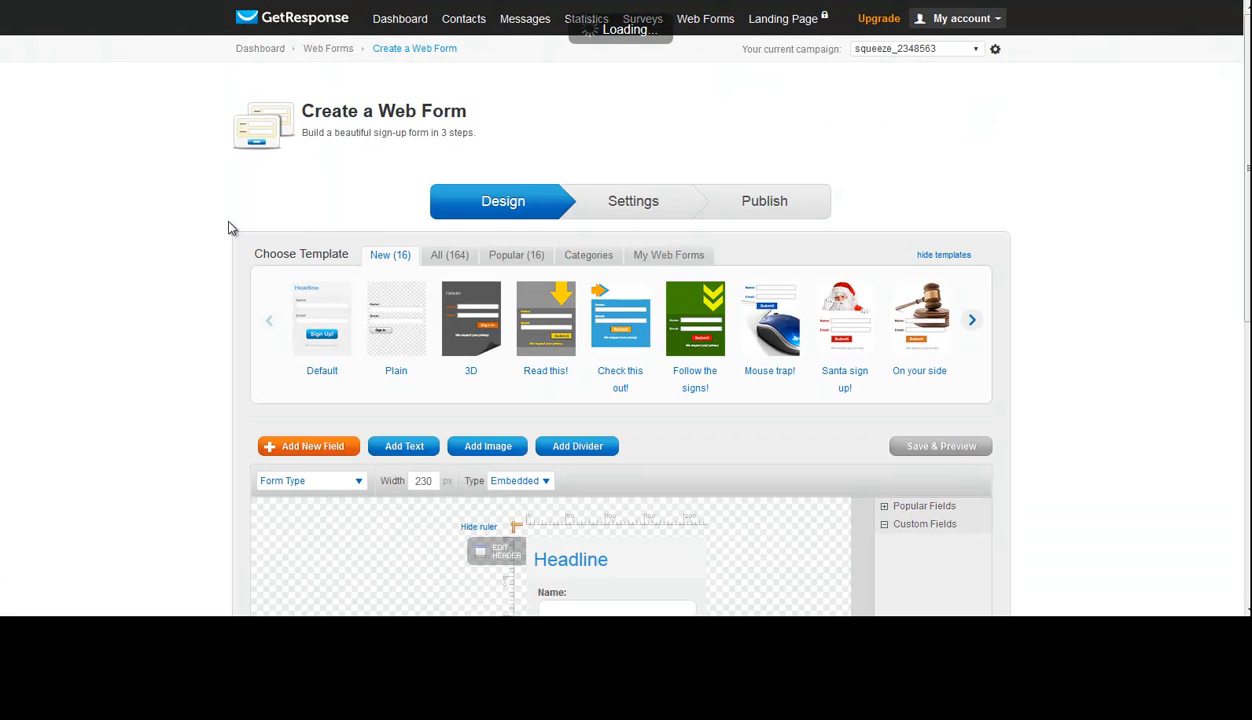
{"action": "scroll", "coordinate": [140, 224], "scroll_direction": "down", "scroll_amount": 2}
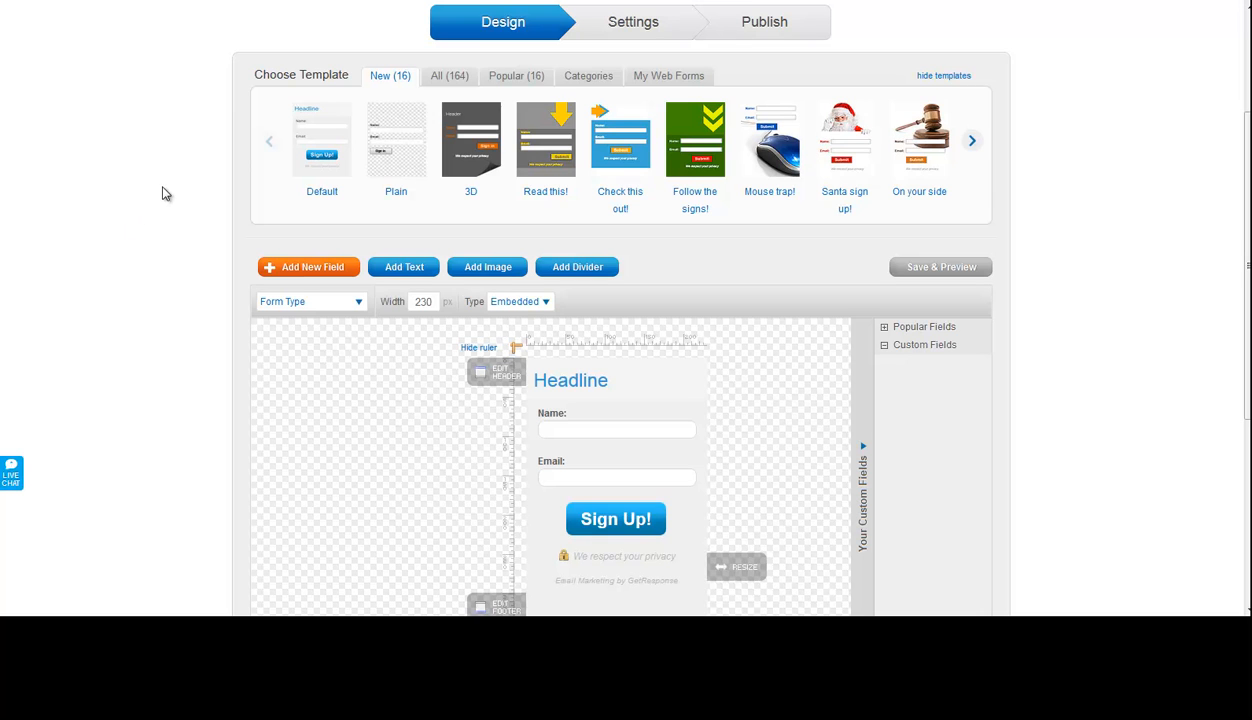
{"action": "scroll", "coordinate": [163, 188], "scroll_direction": "down", "scroll_amount": 1}
{"action": "scroll", "coordinate": [166, 194], "scroll_direction": "down", "scroll_amount": 1}
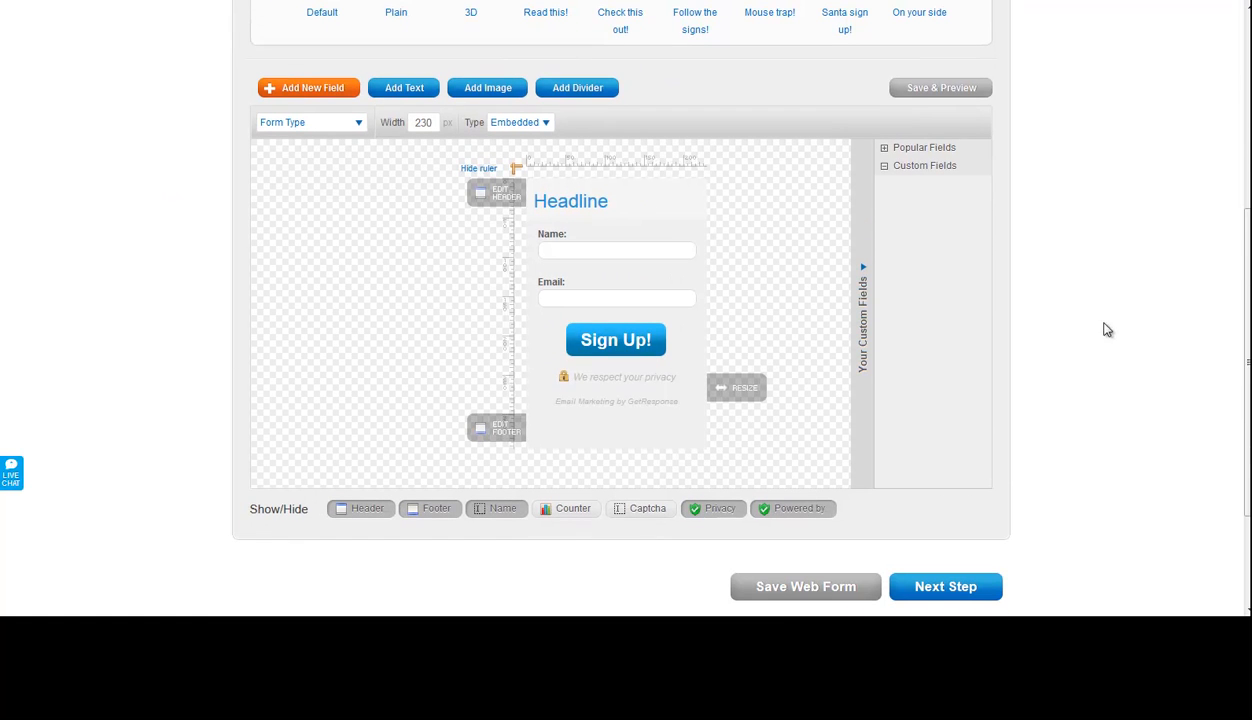
{"action": "left_click", "coordinate": [955, 588]}
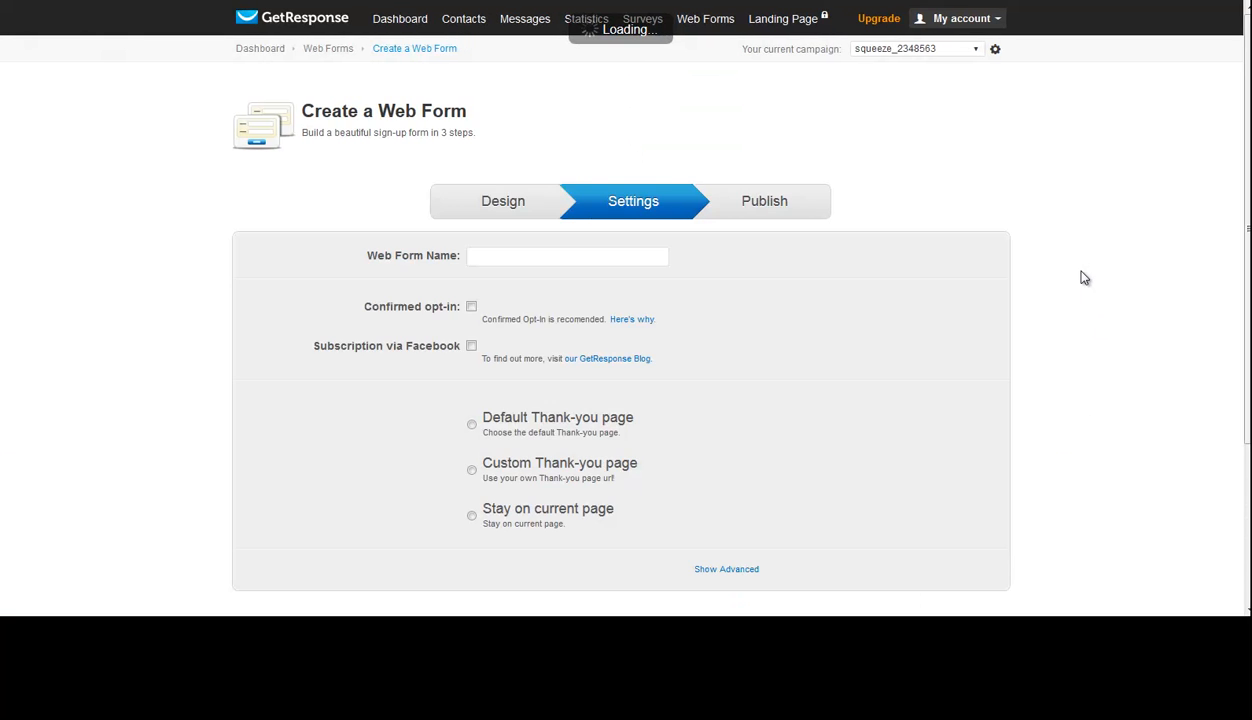
- Turn on confirmed opt-in, select the custom thank-you page option, and continue to the web form's publishing options
{"action": "scroll", "coordinate": [640, 230], "scroll_direction": "down", "scroll_amount": 1}
{"action": "left_click", "coordinate": [582, 172]}
{"action": "mouse_move", "coordinate": [596, 168]}
{"action": "left_mouse_down"}
{"action": "mouse_move", "coordinate": [472, 164]}
{"action": "mouse_move", "coordinate": [571, 168]}
{"action": "left_mouse_up"}
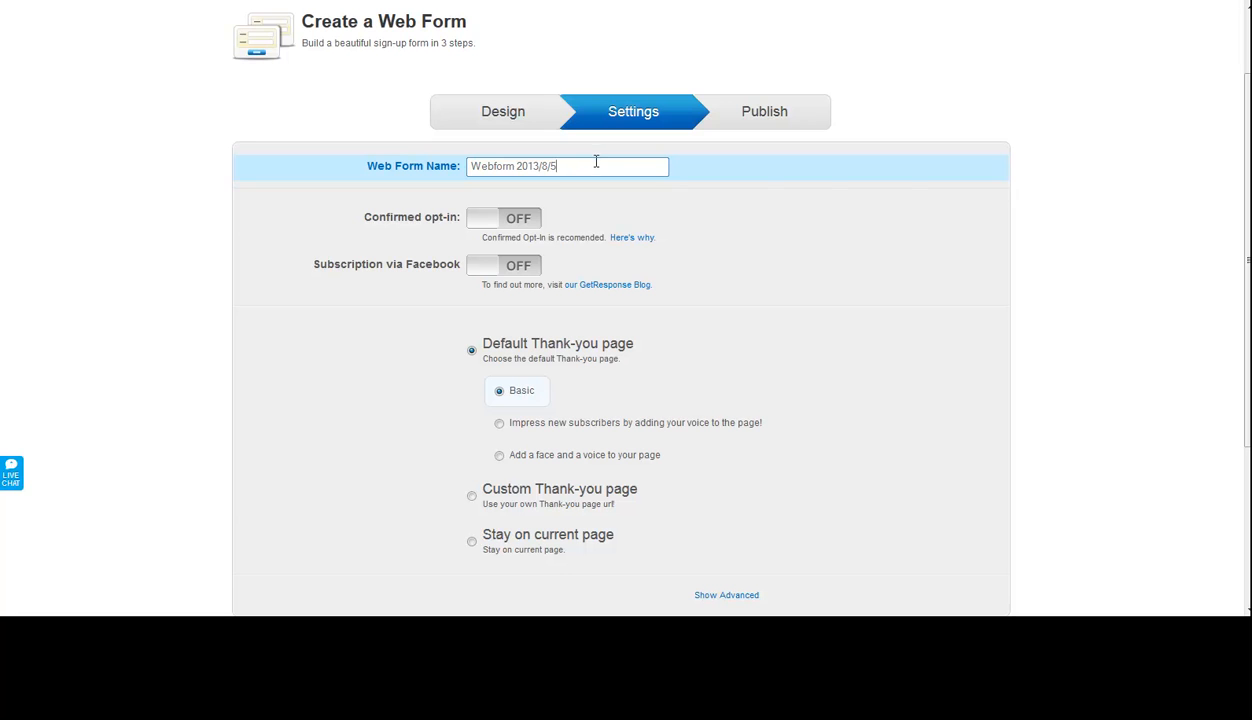
{"action": "left_click", "coordinate": [1020, 156]}
{"action": "scroll", "coordinate": [1004, 156], "scroll_direction": "down", "scroll_amount": 1}
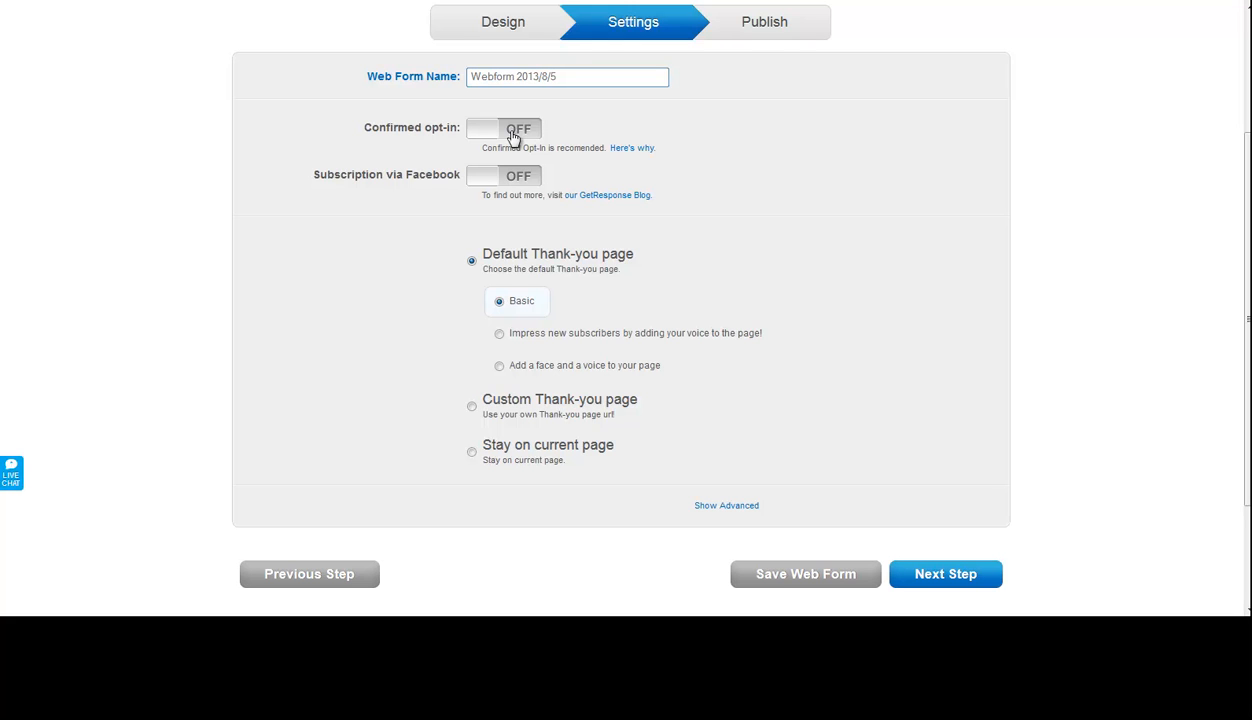
{"action": "left_click", "coordinate": [513, 134]}
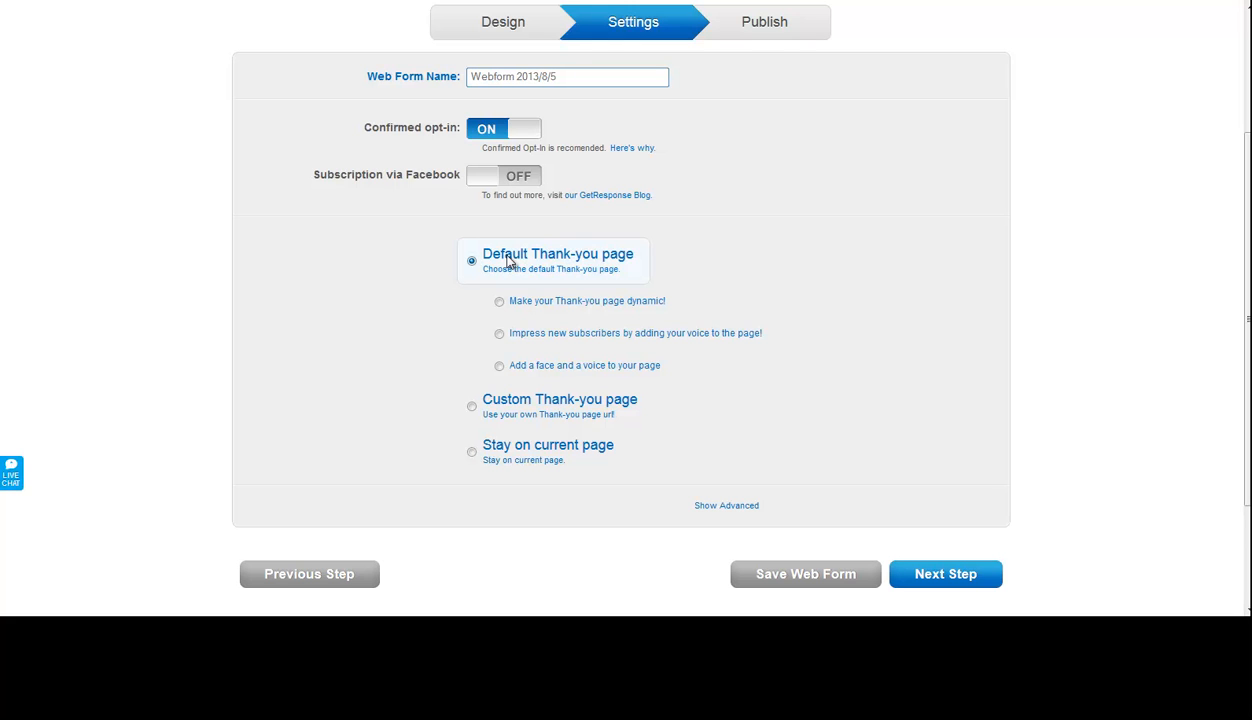
{"action": "left_click", "coordinate": [501, 410]}
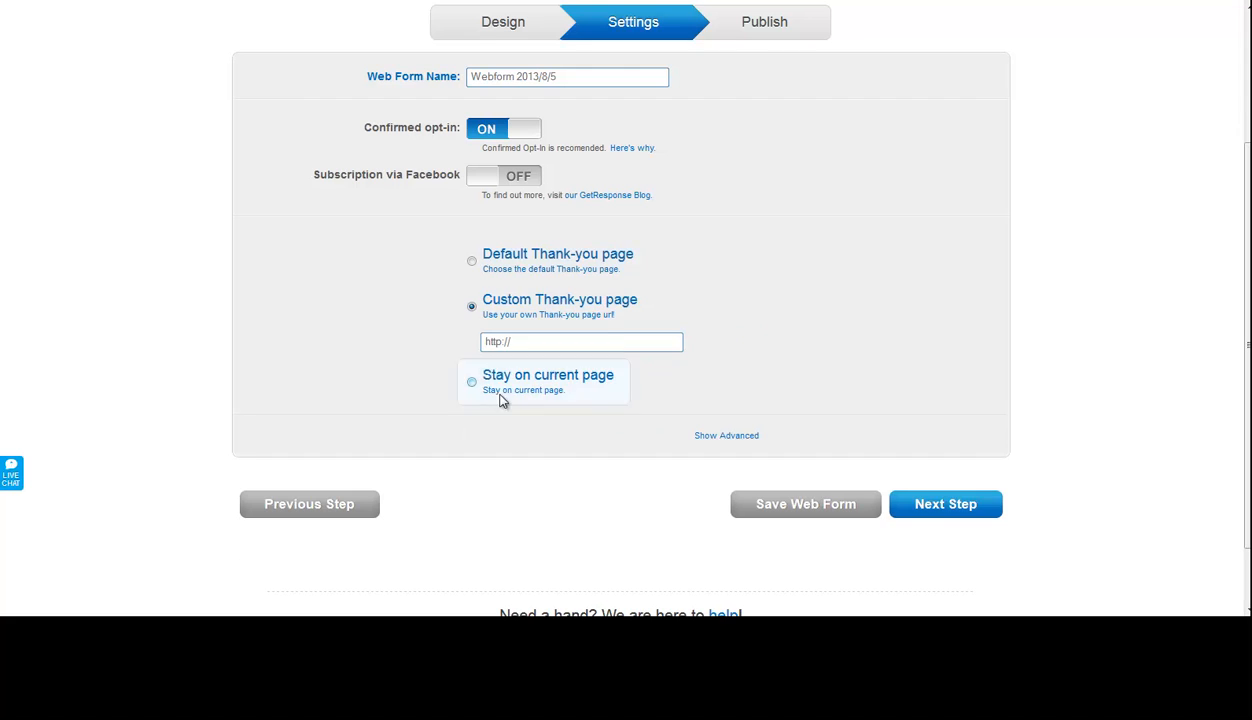
{"action": "left_click", "coordinate": [520, 341]}
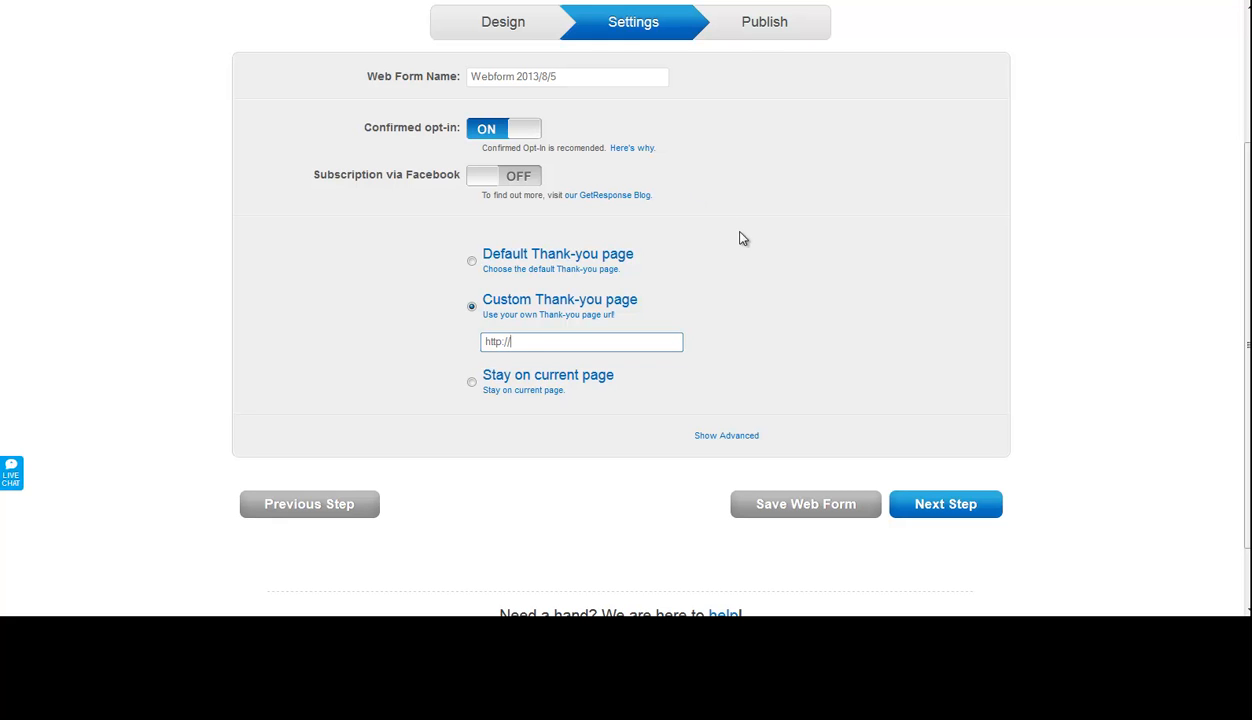
{"action": "left_click", "coordinate": [948, 505]}
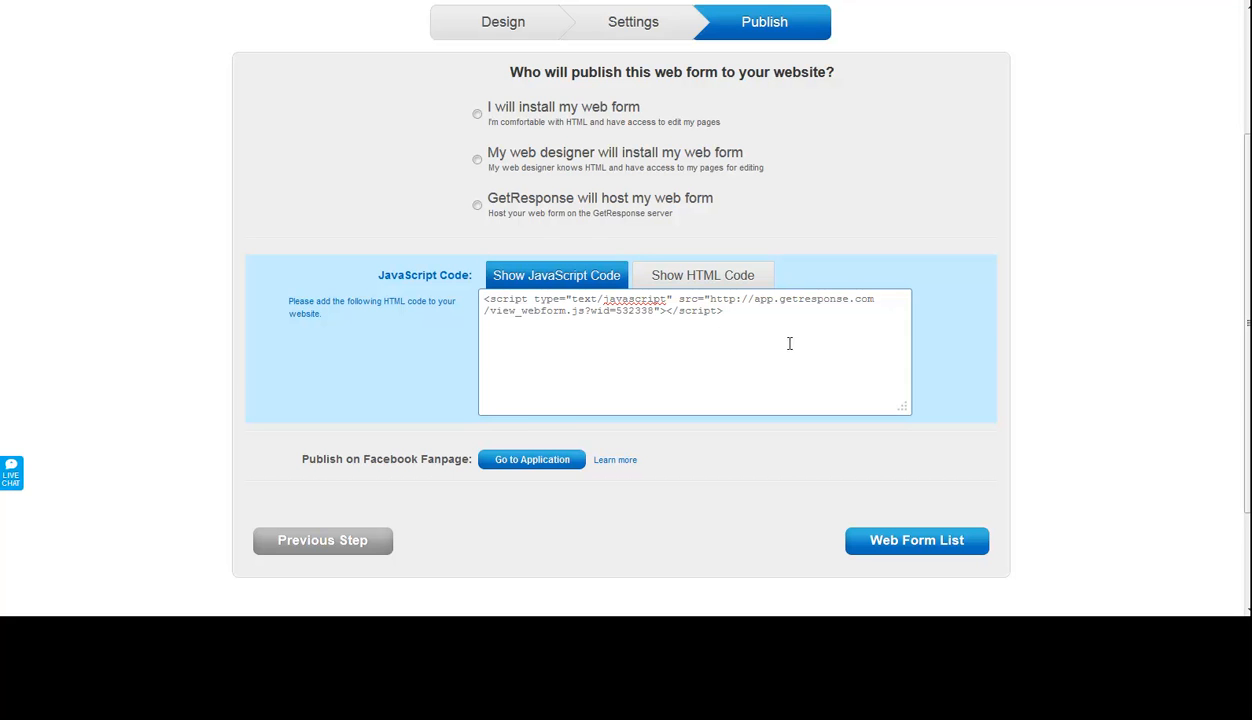
- Examine the web form's JavaScript code and its HTML code alternative
{"action": "left_click_drag", "start_coordinate": [720, 313], "coordinate": [464, 290]}
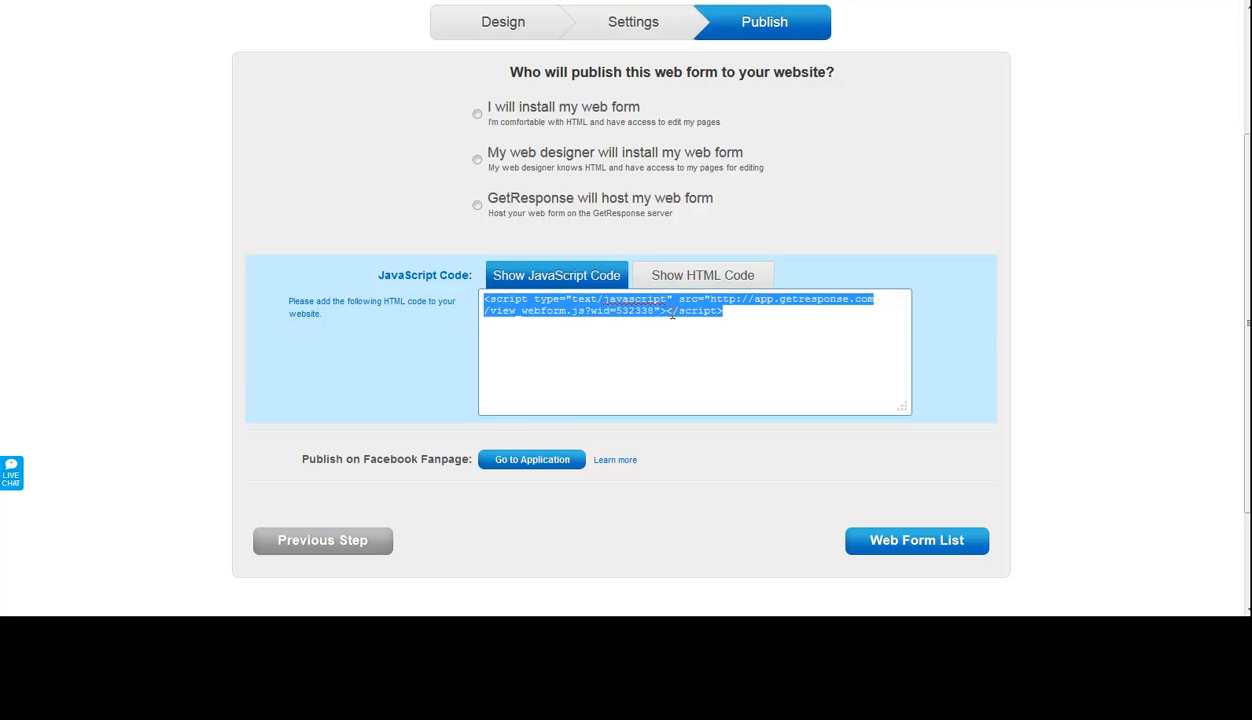
{"action": "left_click", "coordinate": [683, 278]}
{"action": "left_click_drag", "start_coordinate": [612, 334], "coordinate": [740, 372]}
{"action": "left_click", "coordinate": [792, 371]}
{"action": "left_click", "coordinate": [575, 286]}
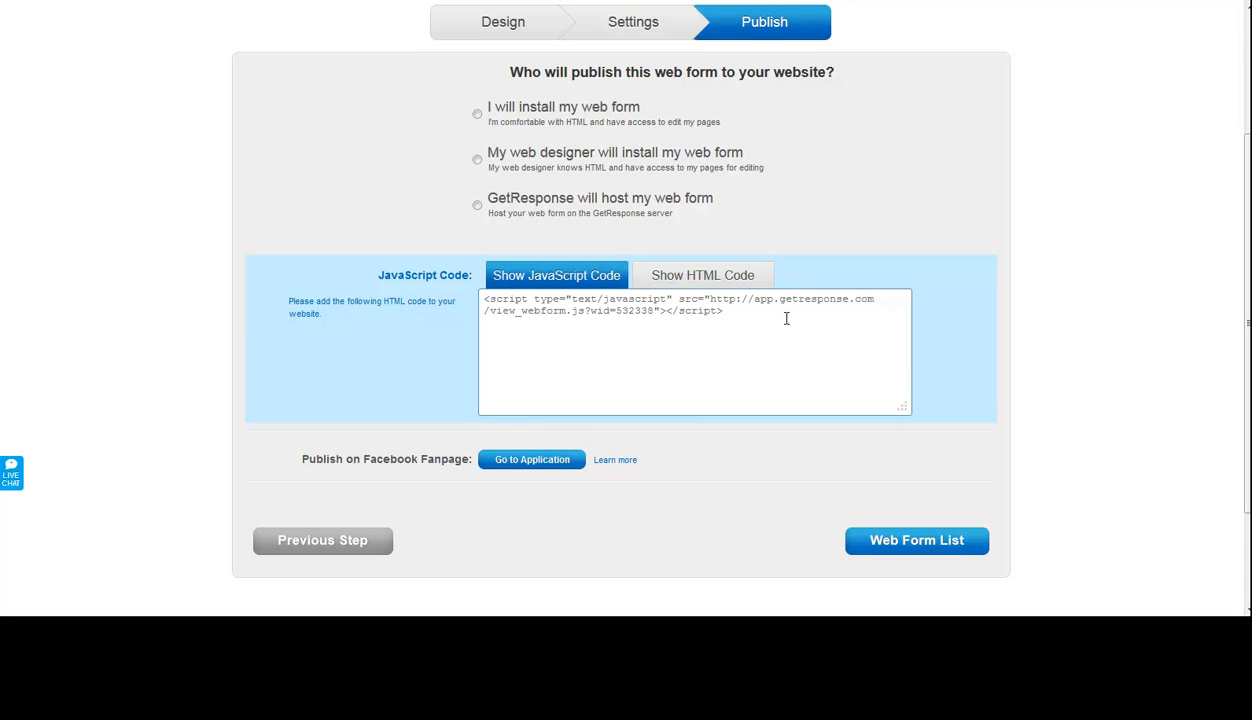
- Copy the web form's entire JavaScript embed code
{"action": "left_click", "coordinate": [755, 312]}
{"action": "left_click", "coordinate": [520, 310]}
{"action": "left_click_drag", "start_coordinate": [722, 312], "coordinate": [486, 296]}
{"action": "key", "text": "ctrl+c"}
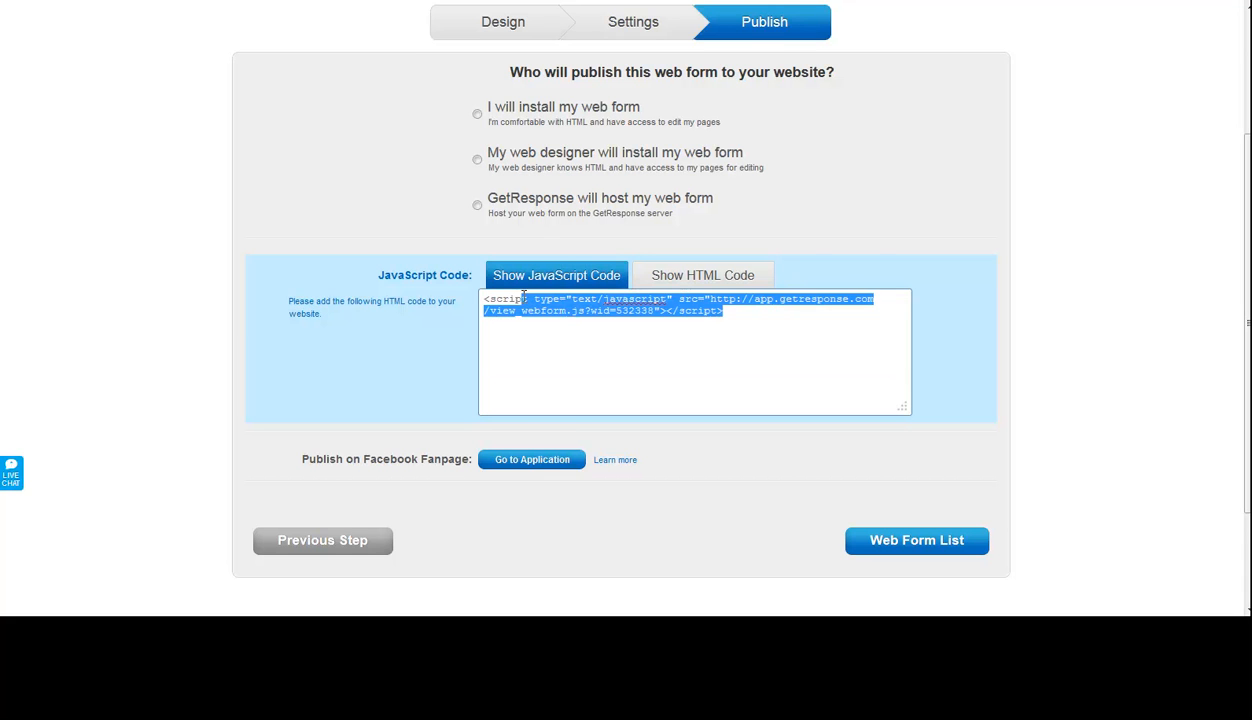
{"action": "right_click", "coordinate": [508, 299]}
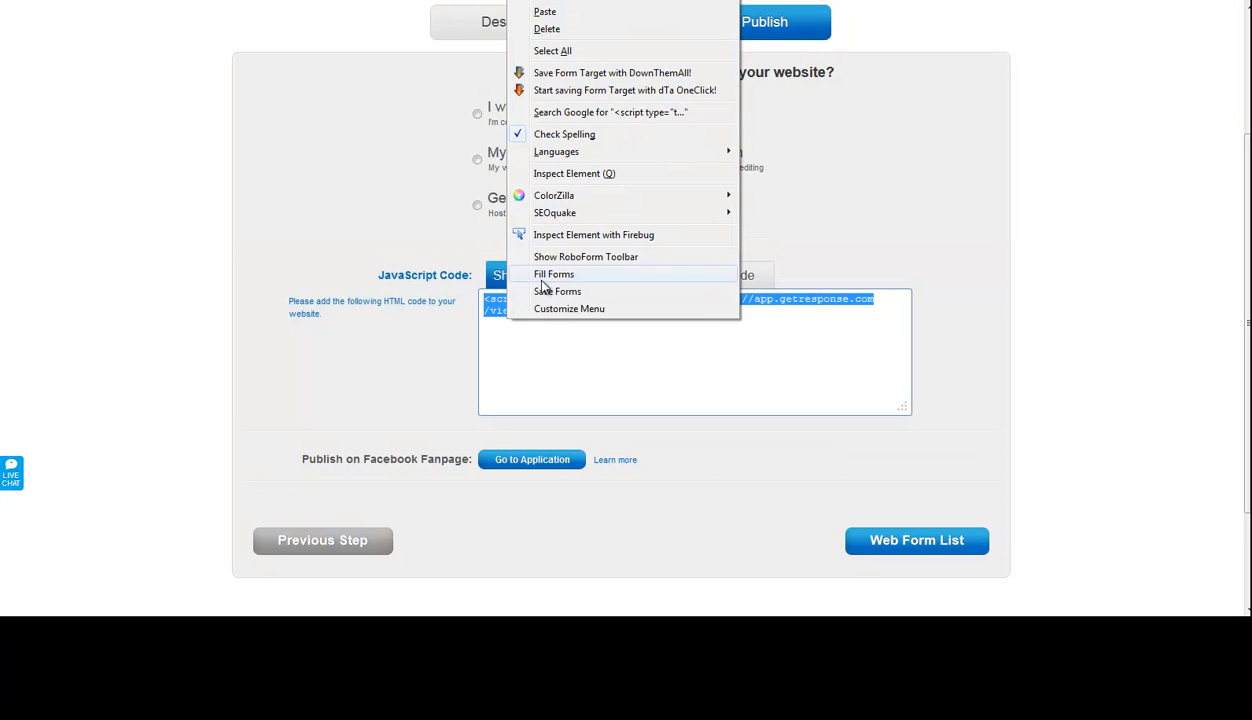
{"action": "left_click", "coordinate": [576, 3]}
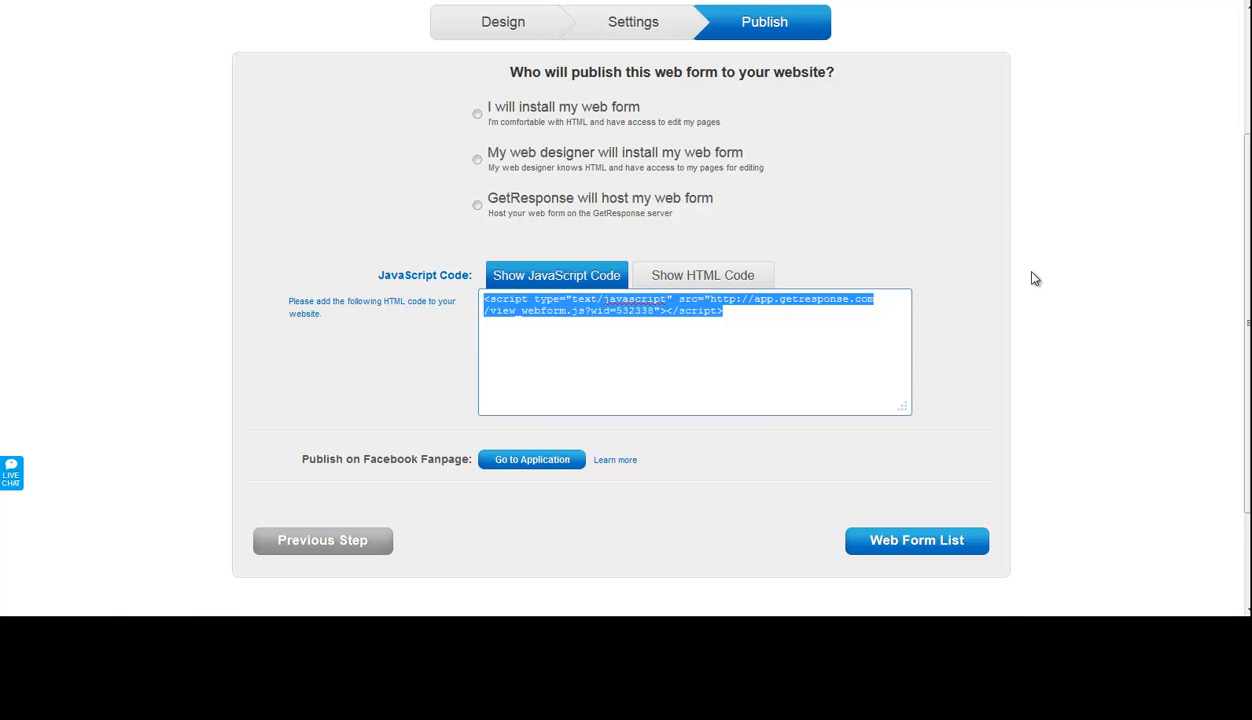
- Switch to the WordPress page editor and choose GetResponse as the autoresponder in the Epic Squeeze Settings
{"action": "scroll", "coordinate": [1034, 277], "scroll_direction": "up", "scroll_amount": 2}
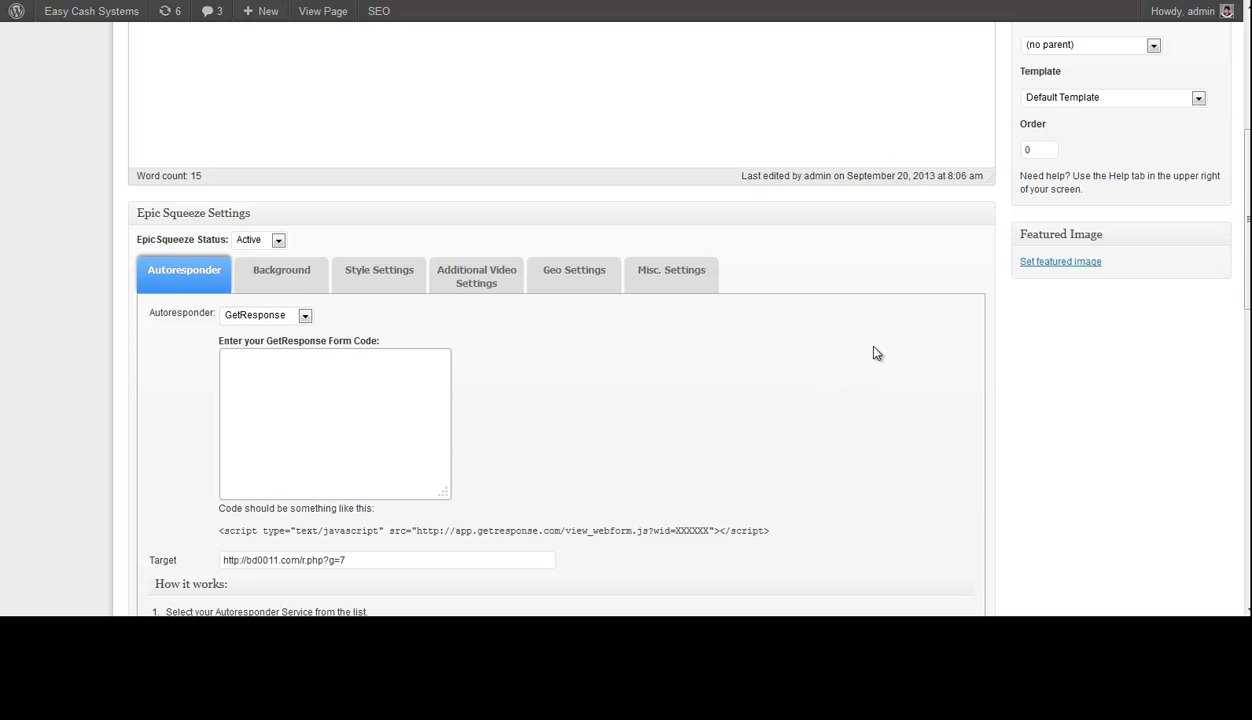
{"action": "scroll", "coordinate": [960, 360], "scroll_direction": "up", "scroll_amount": 4}
{"action": "scroll", "coordinate": [849, 319], "scroll_direction": "down", "scroll_amount": 5}
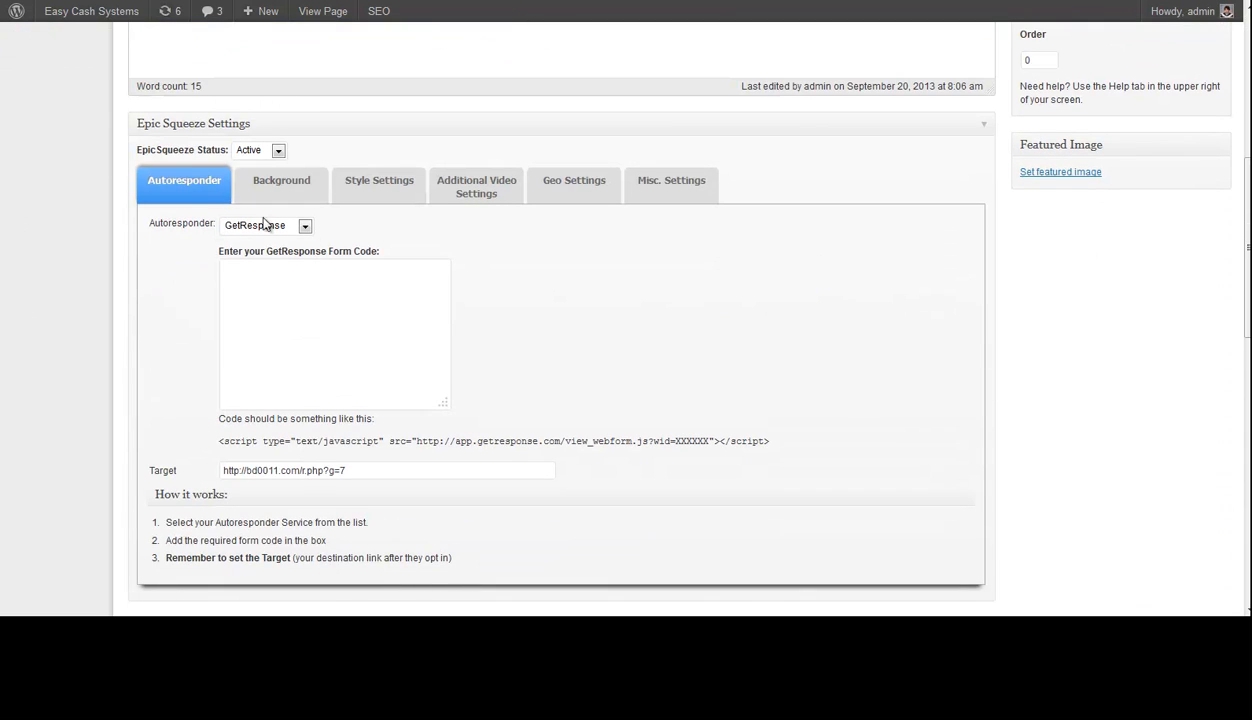
{"action": "left_click", "coordinate": [260, 225]}
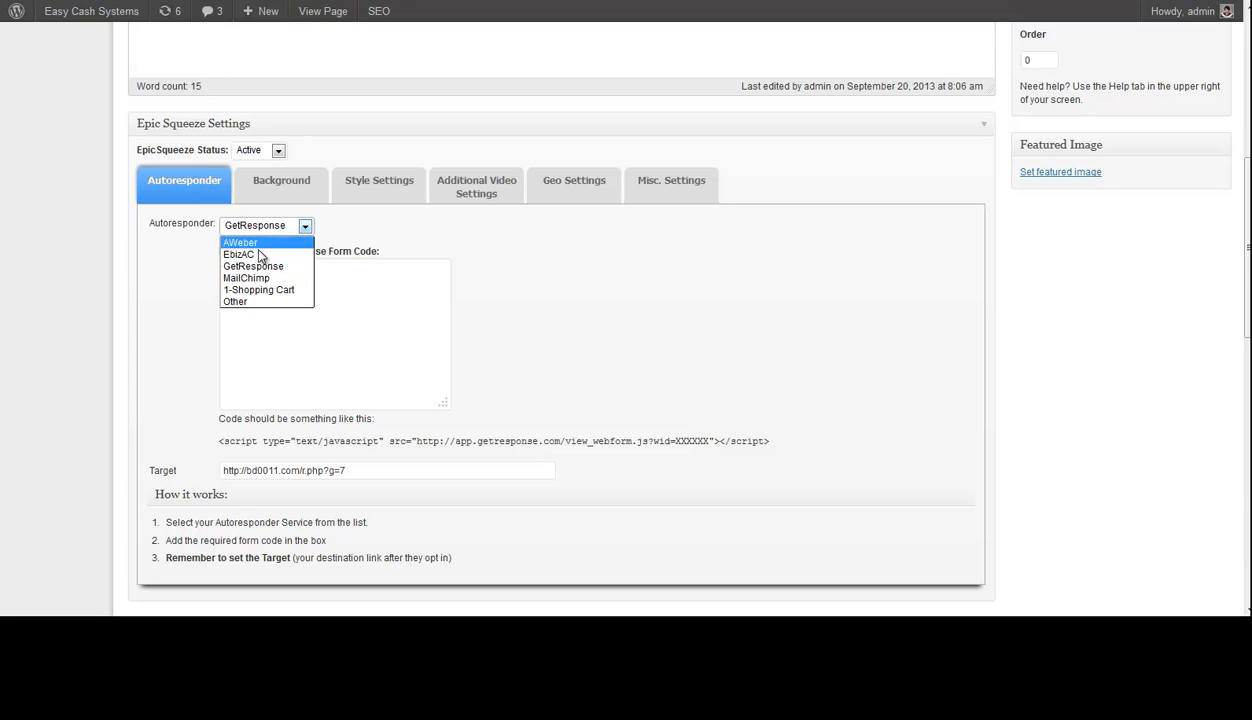
{"action": "left_click", "coordinate": [263, 267]}
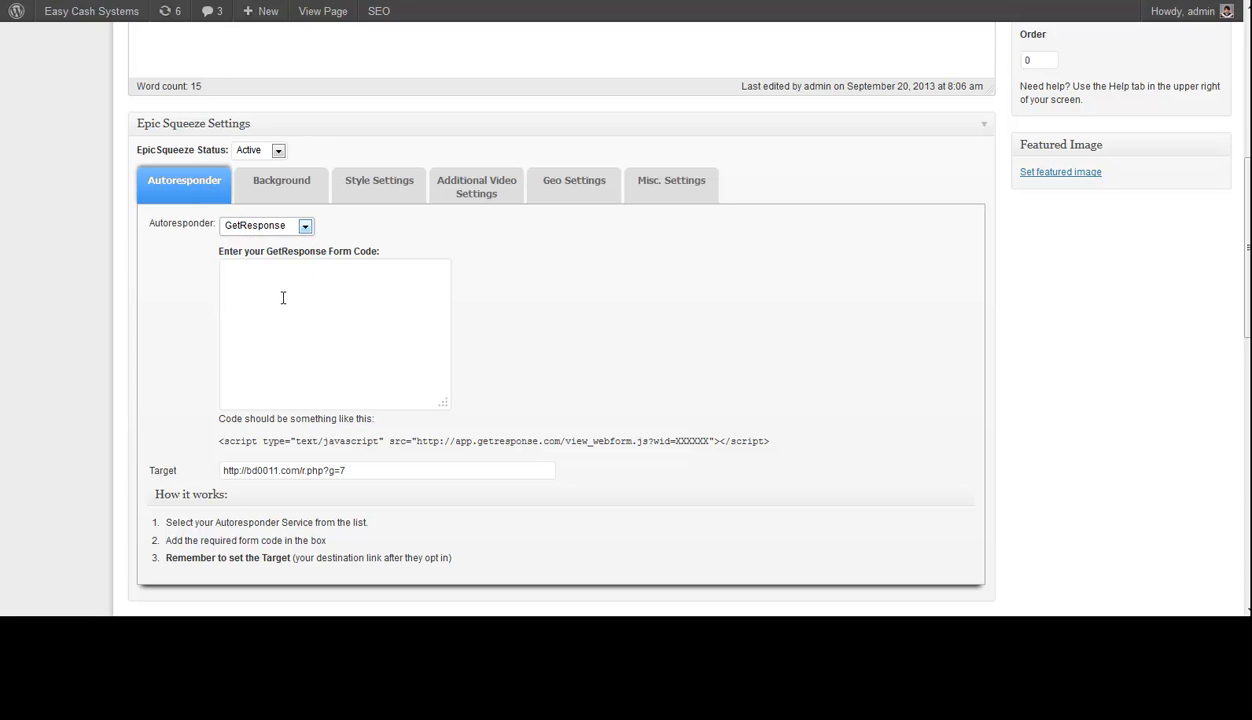
- Paste the copied web form JavaScript into the GetResponse Form Code field and update the page
{"action": "left_click", "coordinate": [242, 277]}
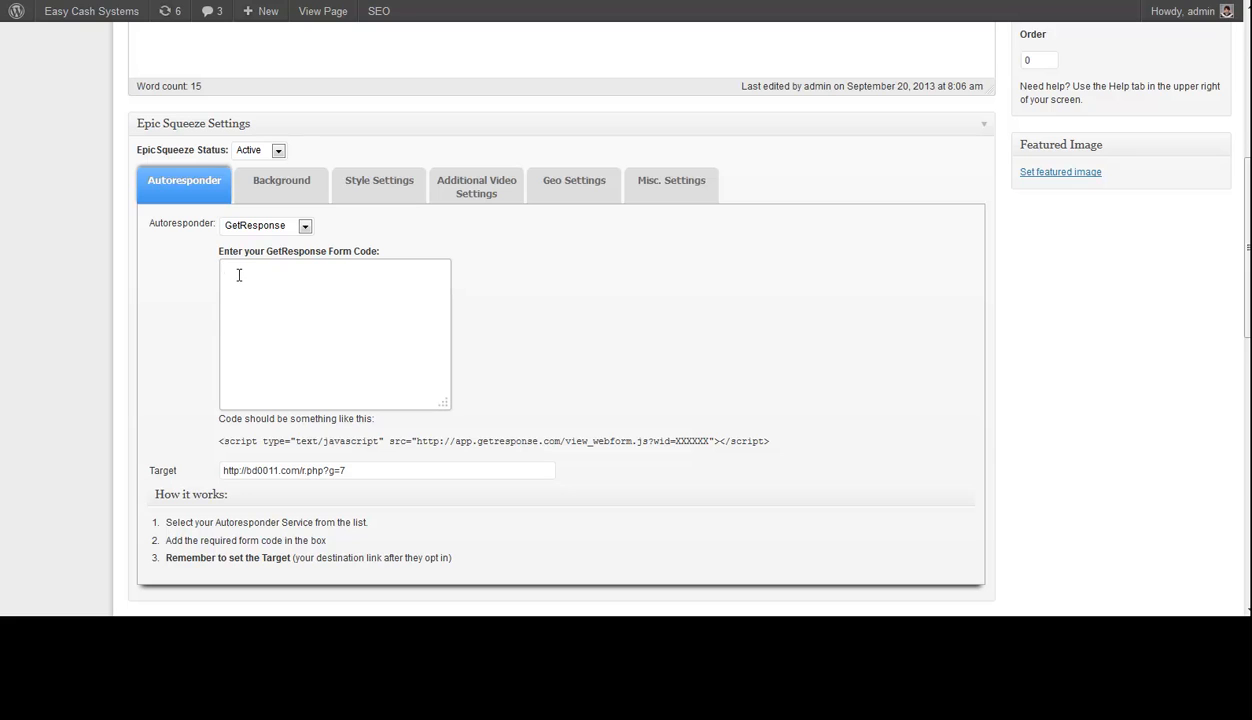
{"action": "key", "text": "ctrl+v"}
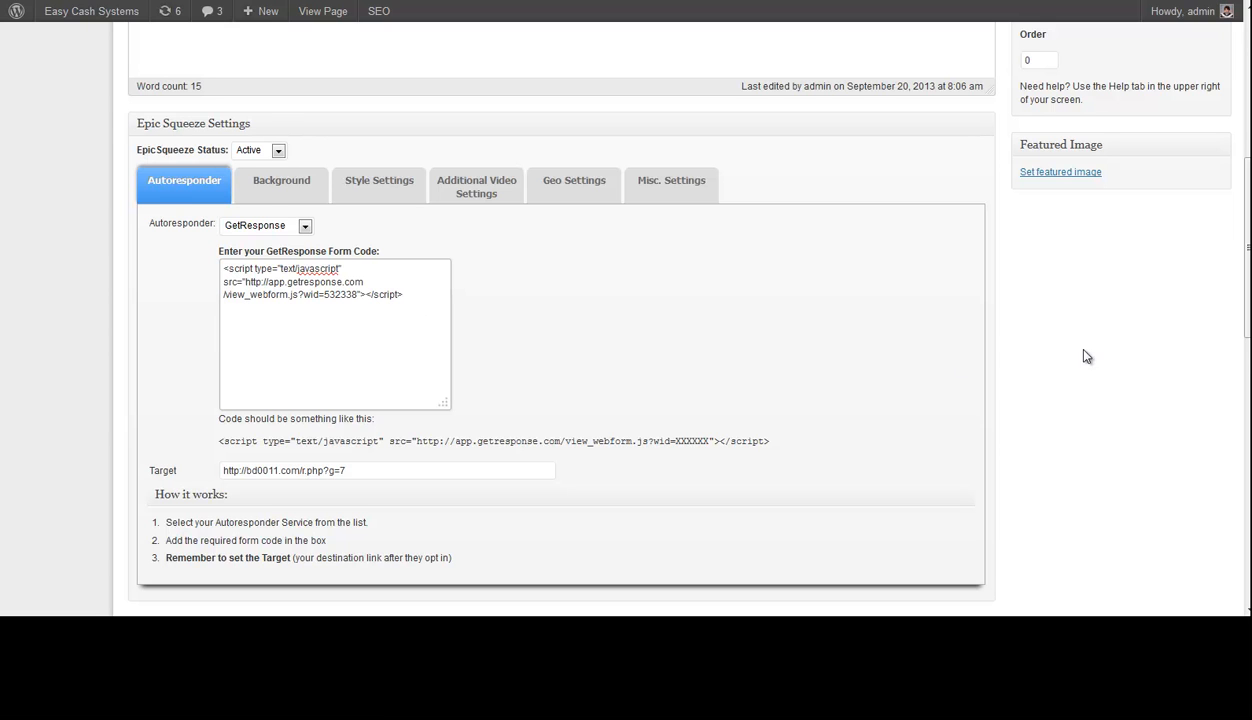
{"action": "scroll", "coordinate": [1080, 348], "scroll_direction": "up", "scroll_amount": 3}
{"action": "scroll", "coordinate": [1018, 345], "scroll_direction": "up", "scroll_amount": 2}
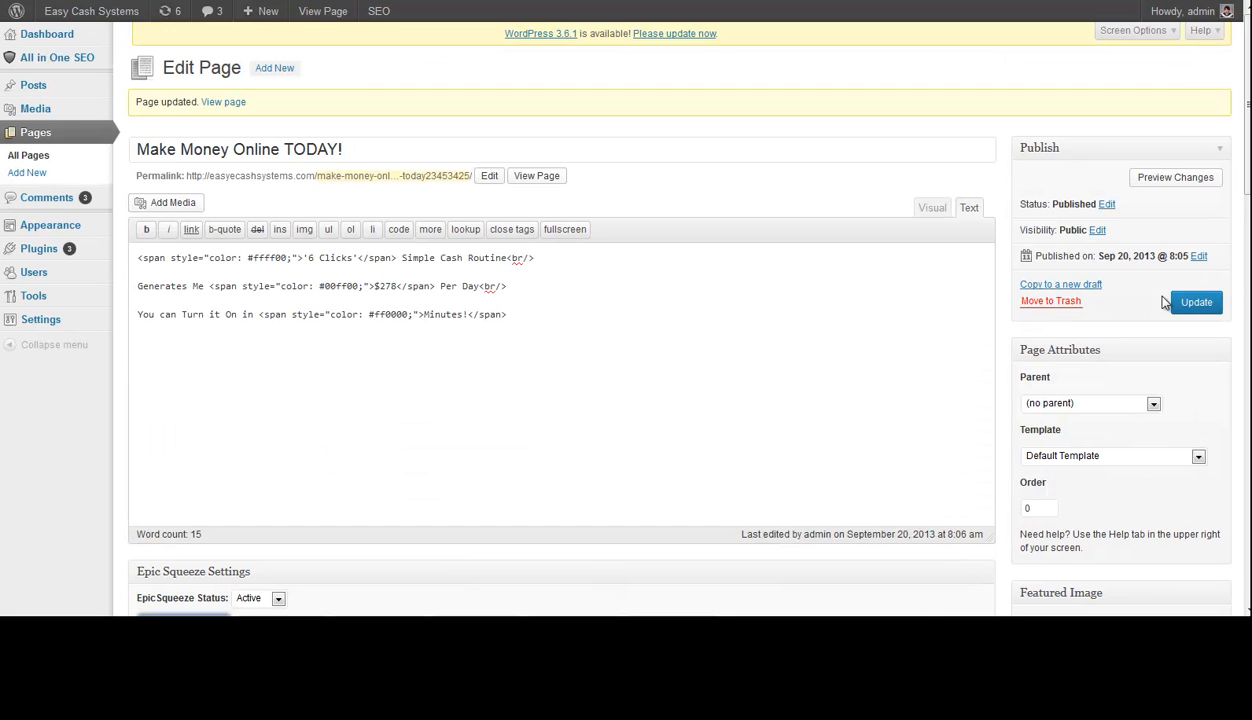
{"action": "left_click", "coordinate": [1196, 304]}
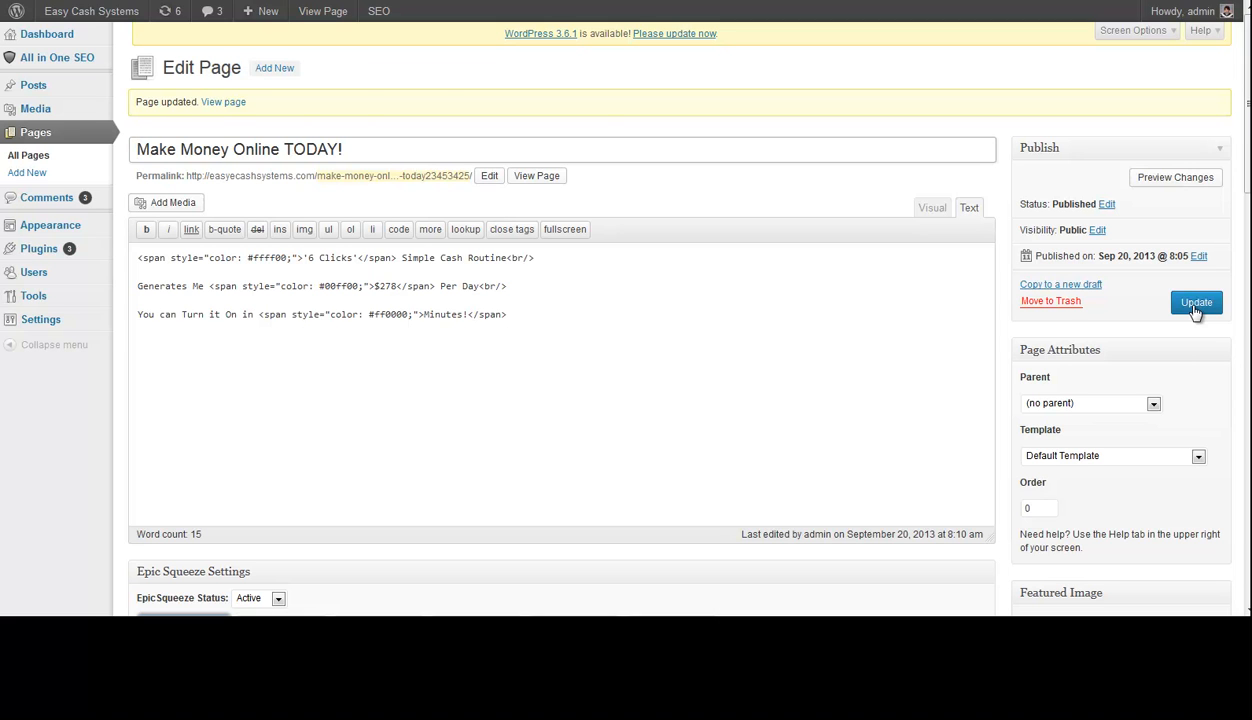
- View the live squeeze page and submit its opt-in form with a test e-mail address
{"action": "left_click", "coordinate": [224, 104]}
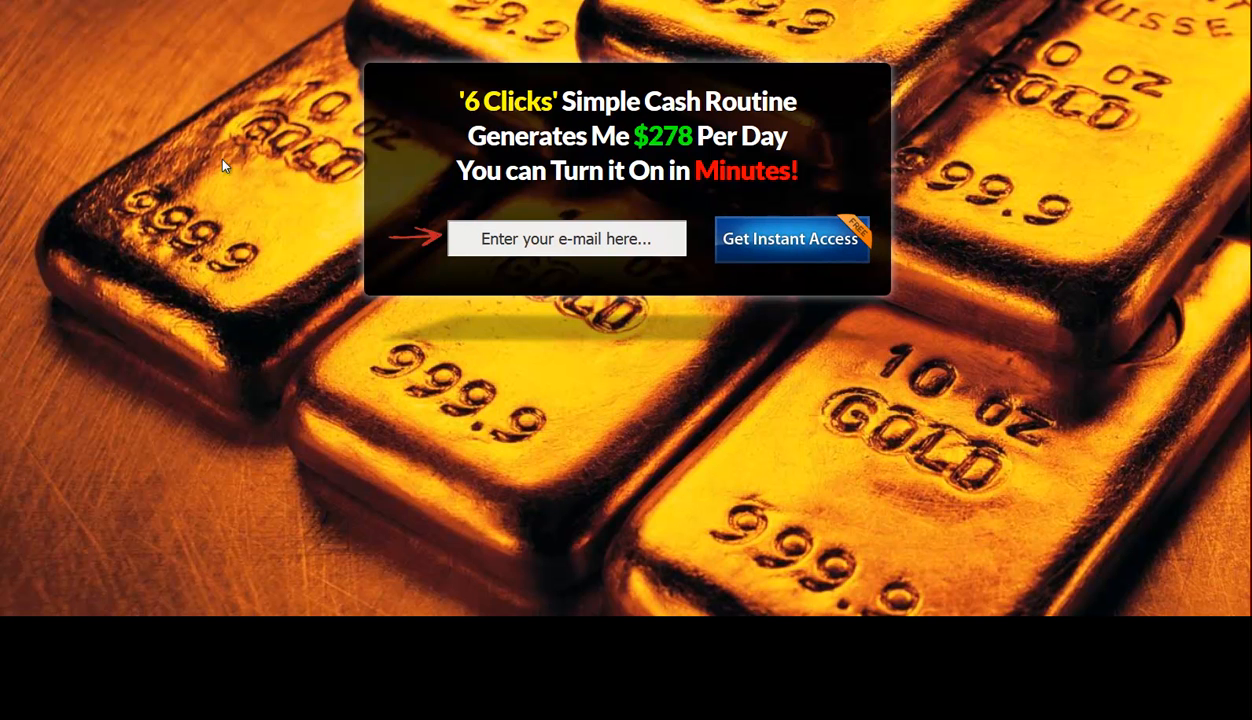
{"action": "left_click", "coordinate": [507, 246]}
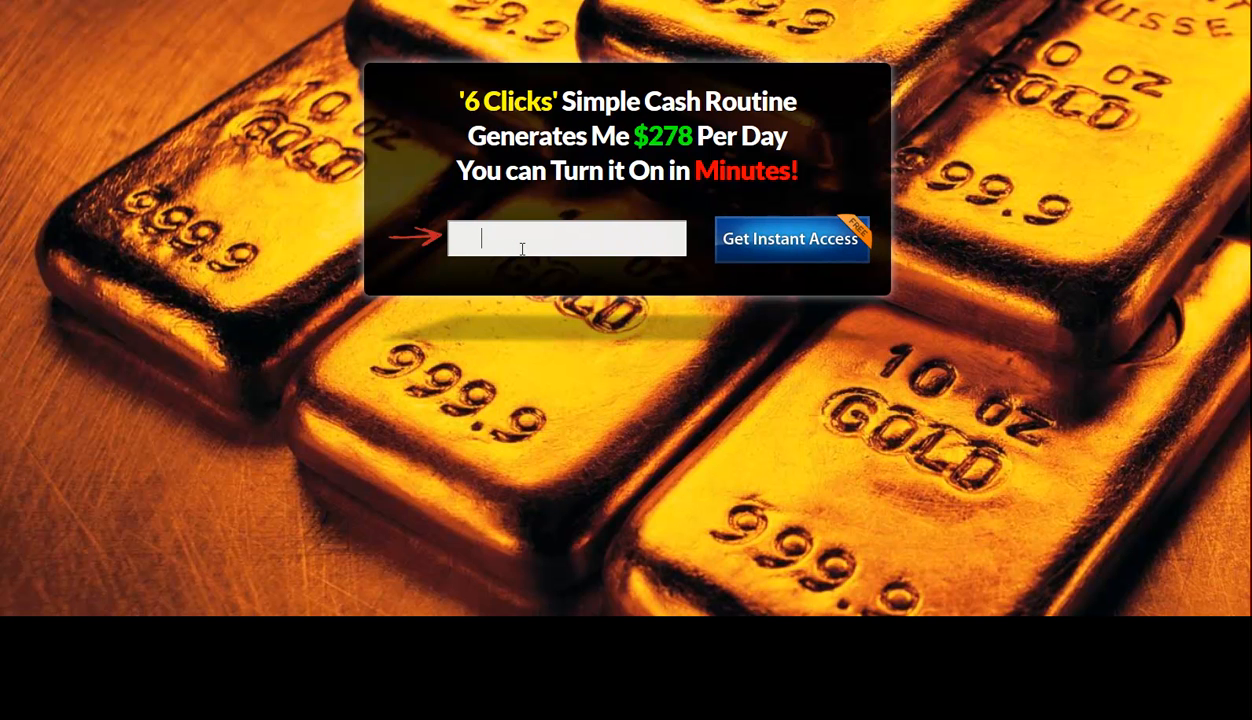
{"action": "left_click", "coordinate": [789, 239]}
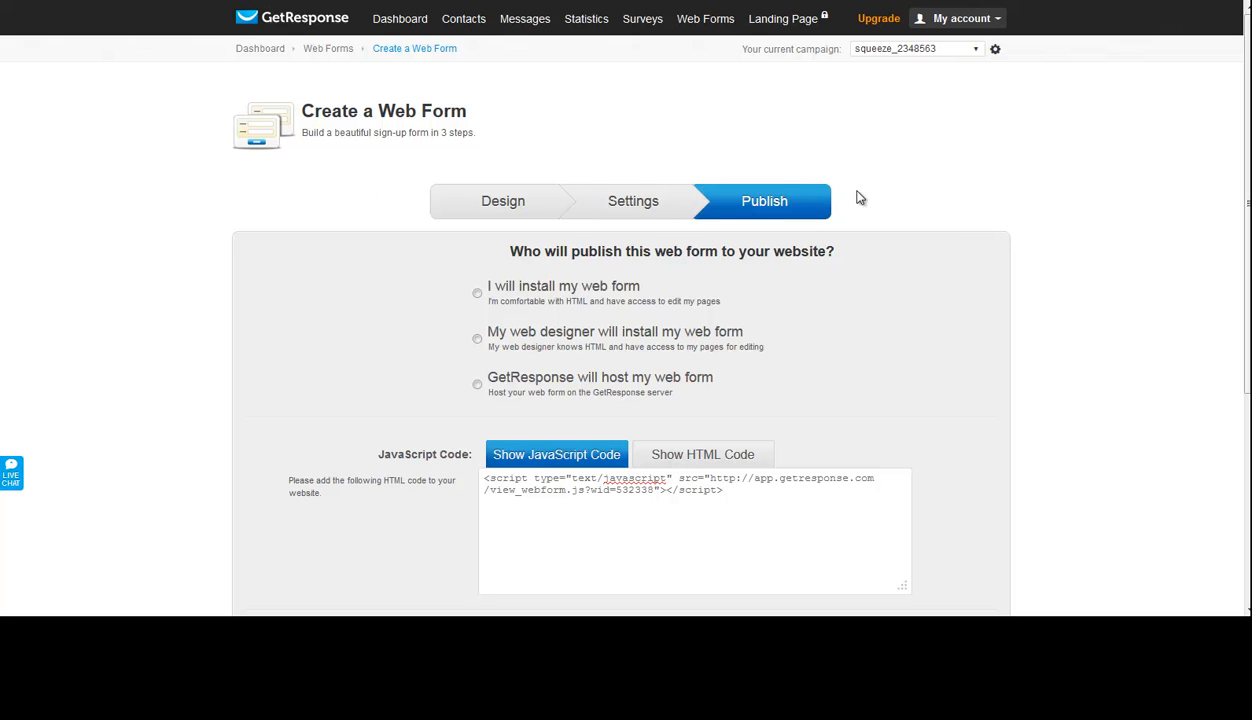
- Switch to the GetResponse dashboard and add a subscriptions report for campaign squeeze_2348563
{"action": "left_click", "coordinate": [418, 26]}
{"action": "left_click", "coordinate": [416, 22]}
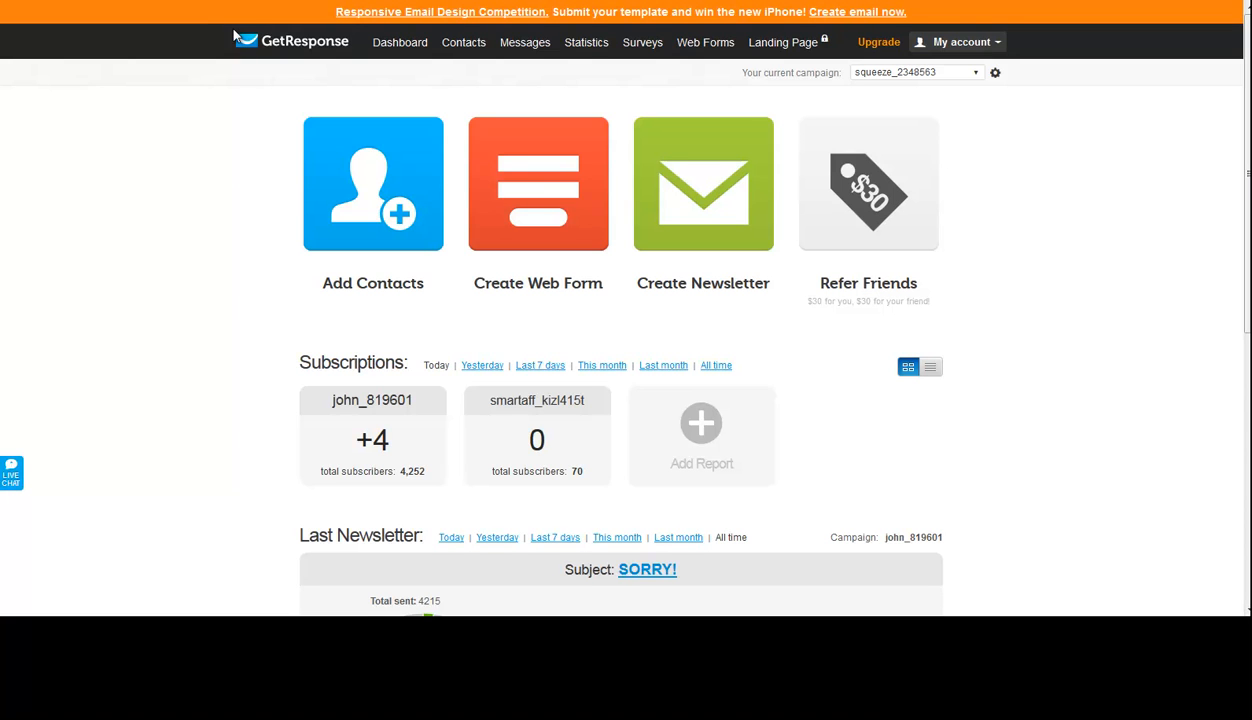
{"action": "left_click", "coordinate": [700, 440]}
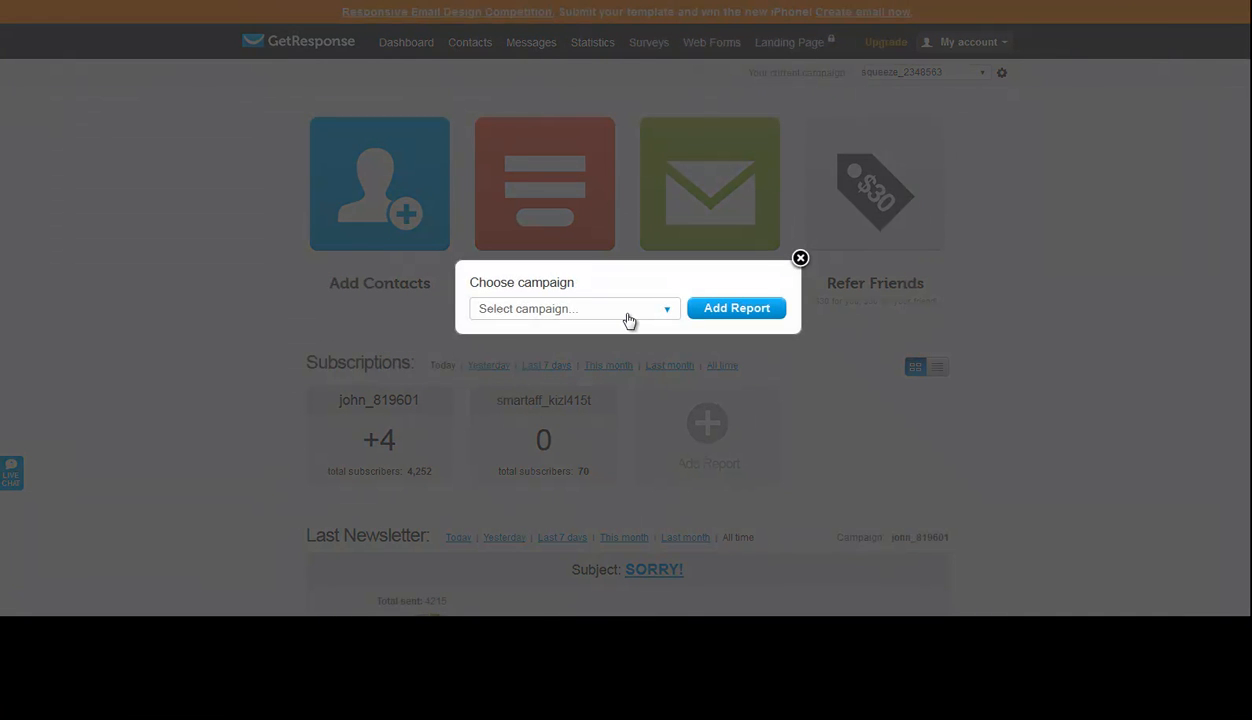
{"action": "left_click", "coordinate": [629, 320]}
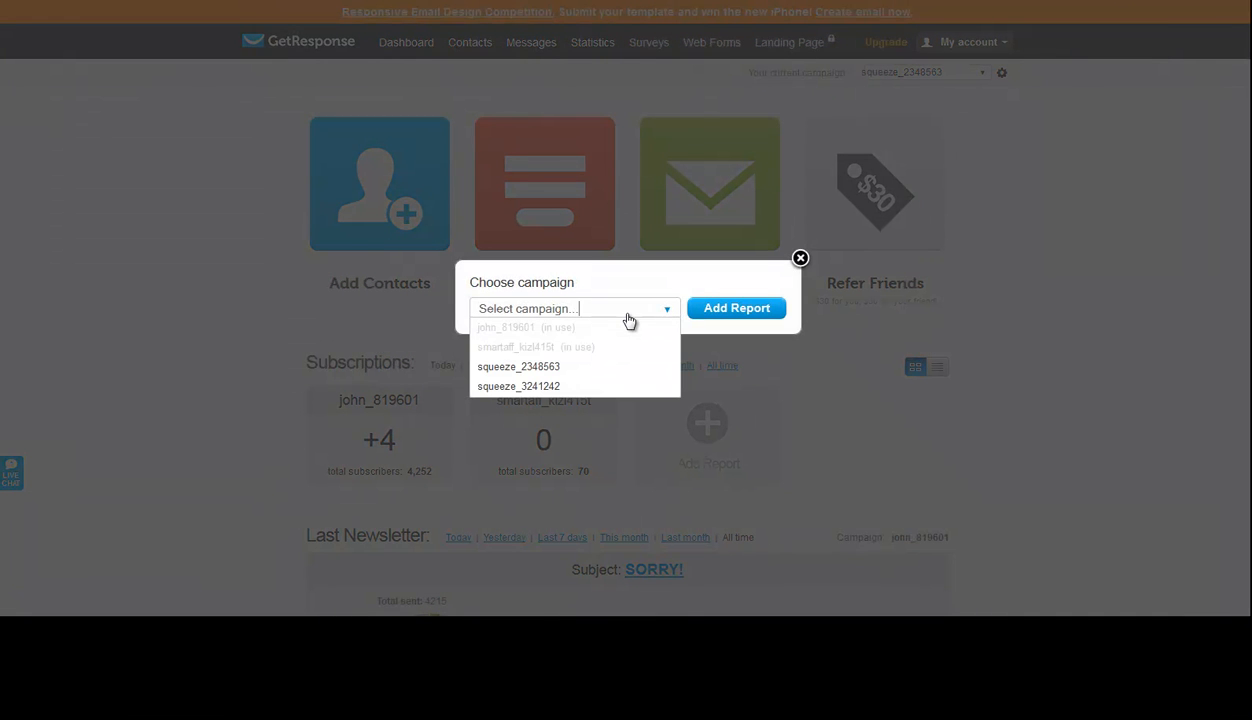
{"action": "left_click", "coordinate": [540, 369]}
{"action": "left_click", "coordinate": [732, 314]}
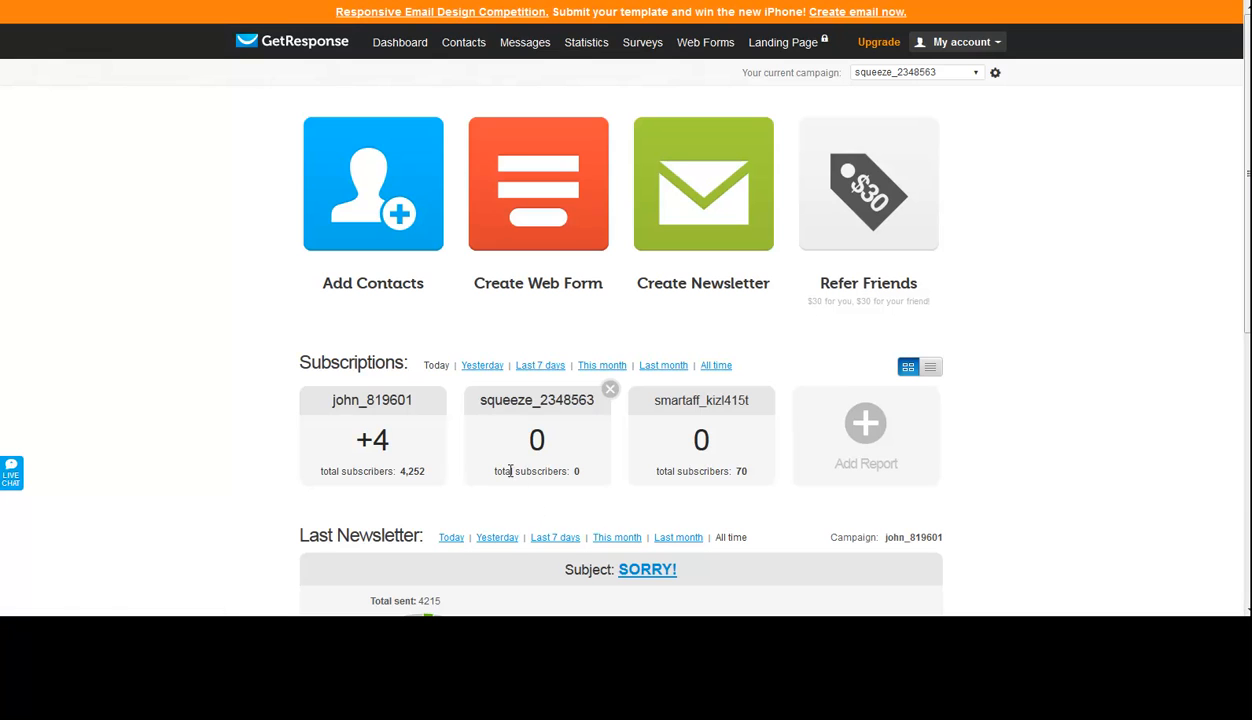
{"action": "double_click", "coordinate": [536, 441]}
{"action": "left_click", "coordinate": [536, 442]}
{"action": "double_click", "coordinate": [535, 441]}
{"action": "left_click", "coordinate": [569, 441]}
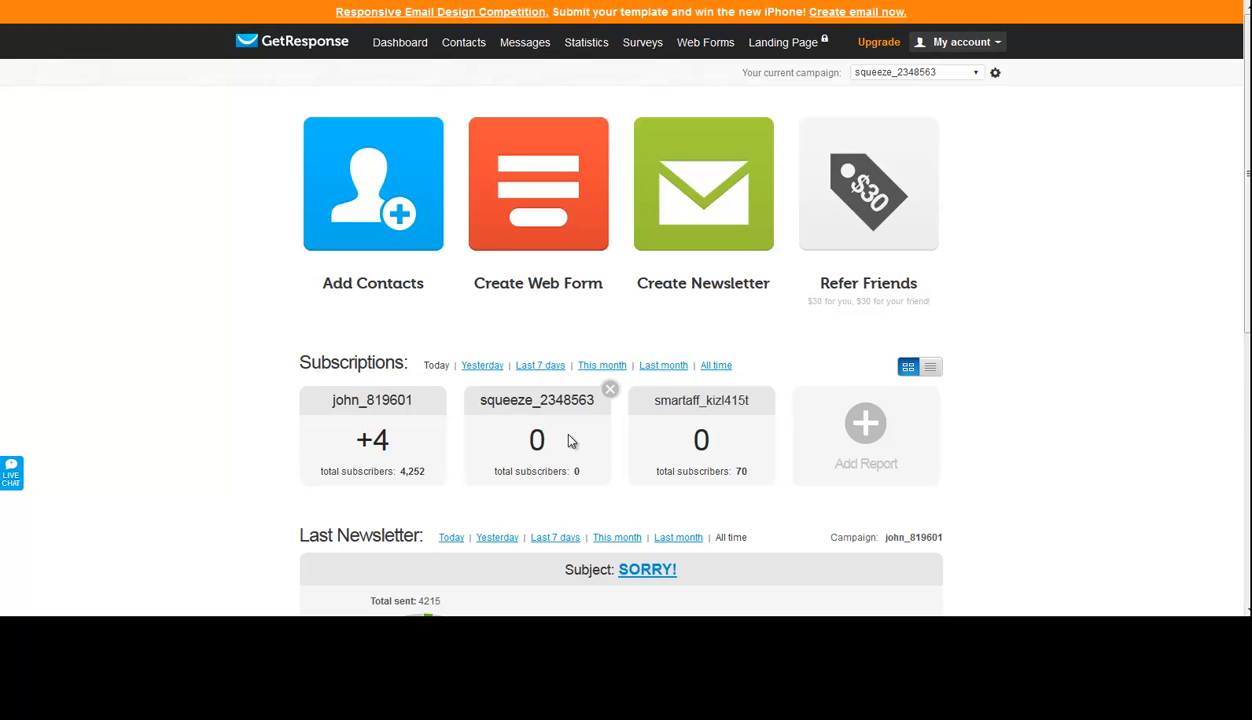